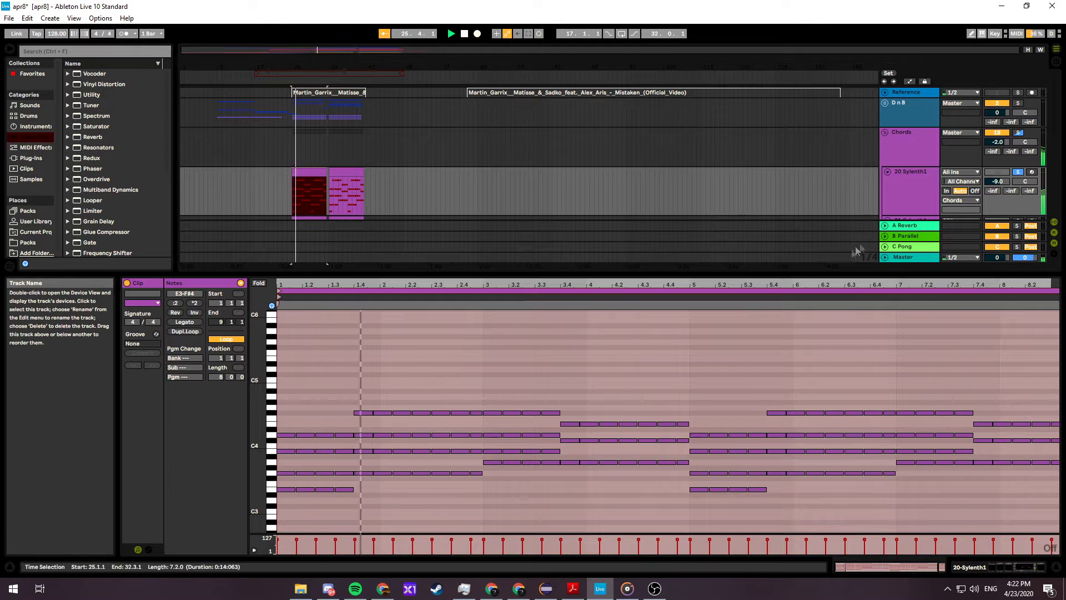
# - Audition the 21 Sylenth1 chord layer on its own, and return the solo to the whole Chords group
pyautogui.moveTo(850, 274); pyautogui.dragTo(847, 308)
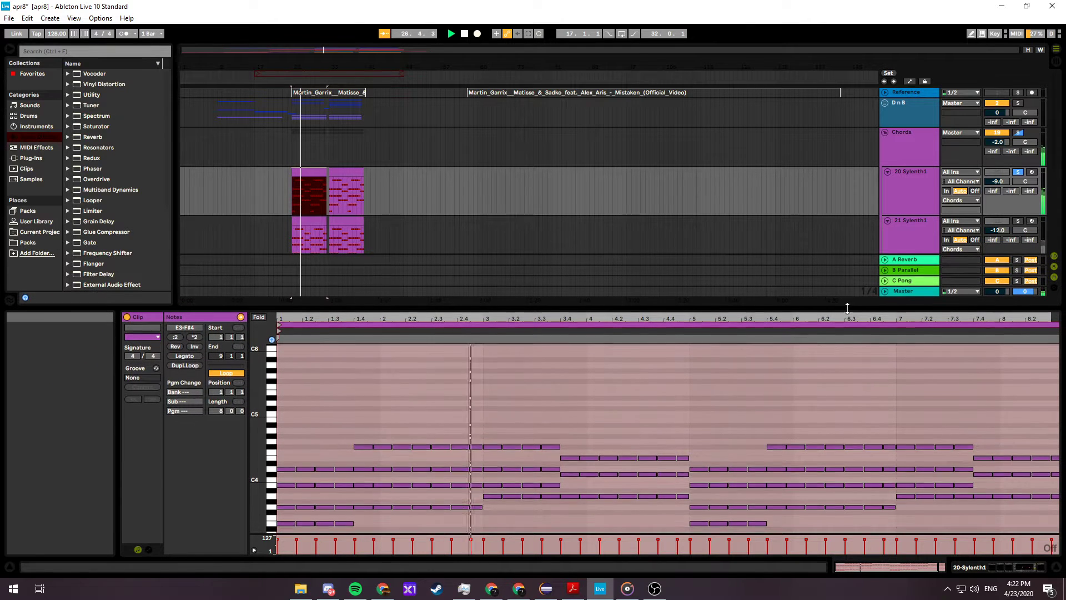
pyautogui.click(1018, 221)
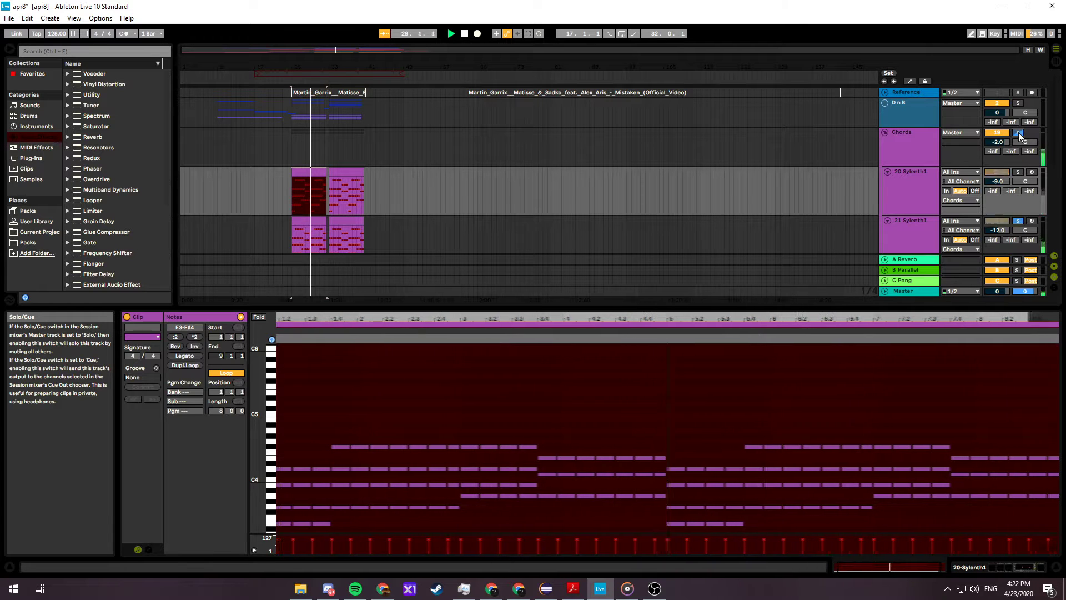
pyautogui.click(1018, 133)
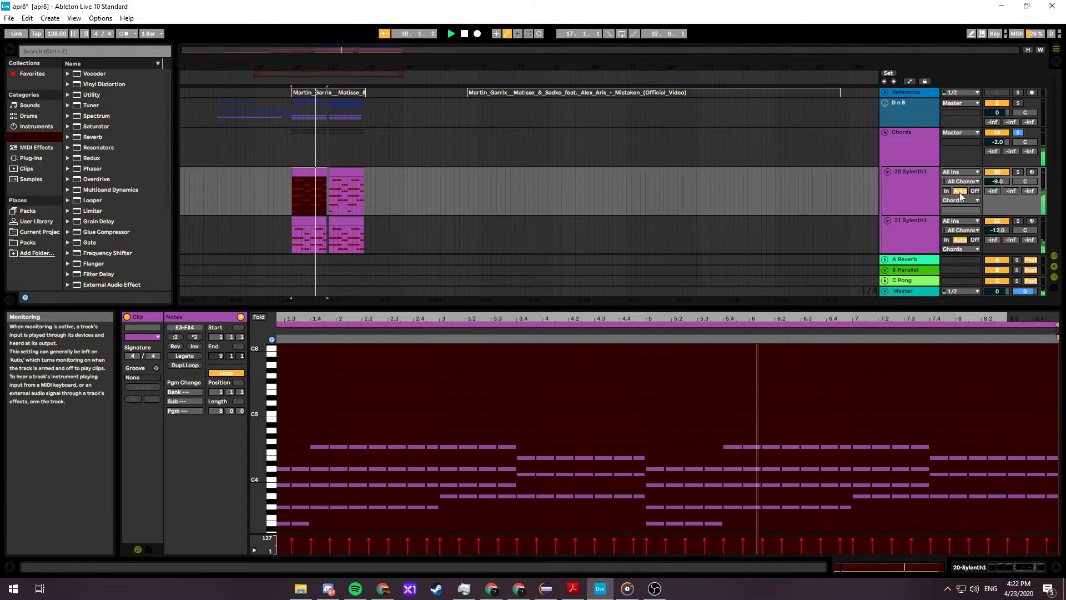
# - Display the Chords group's effect chain and inspect the MSaturator and CamelCrusher settings during playback, closing each plug-in window
pyautogui.click(904, 143)
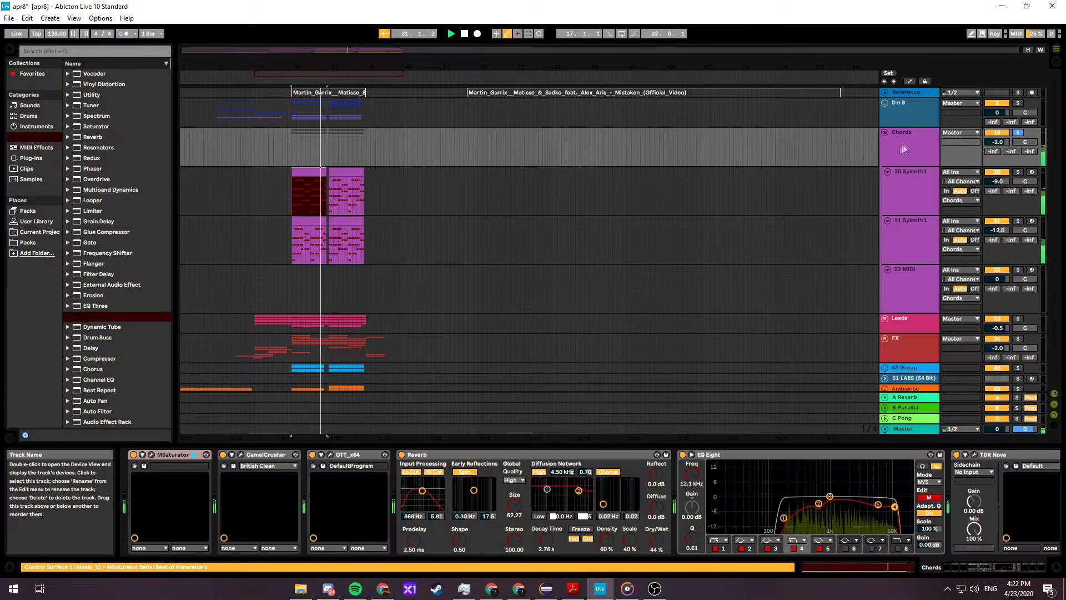
pyautogui.click(152, 454)
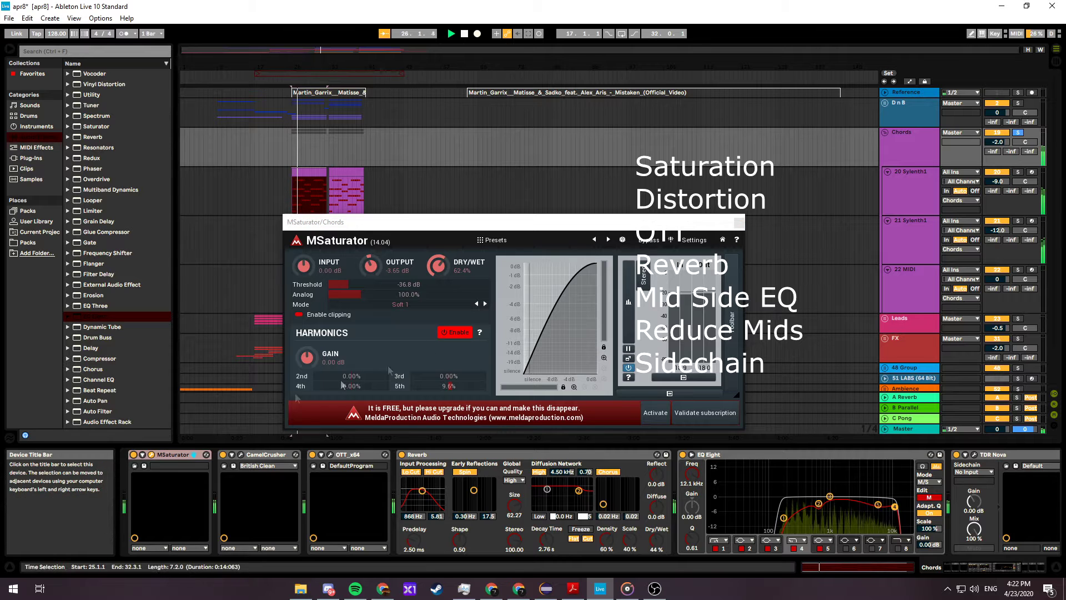
pyautogui.click(739, 224)
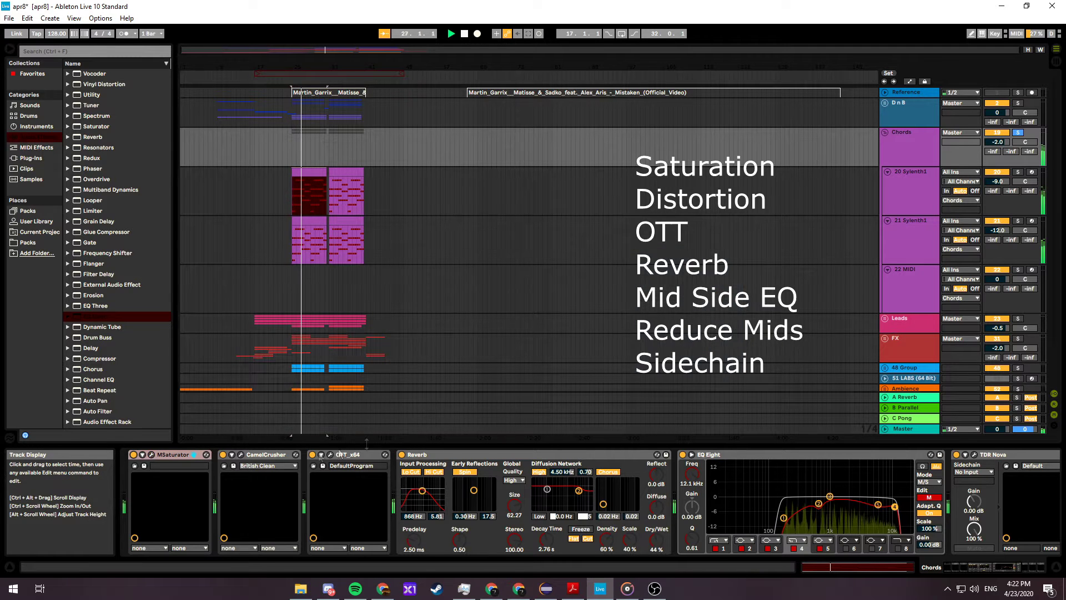
pyautogui.click(241, 455)
pyautogui.press('space')
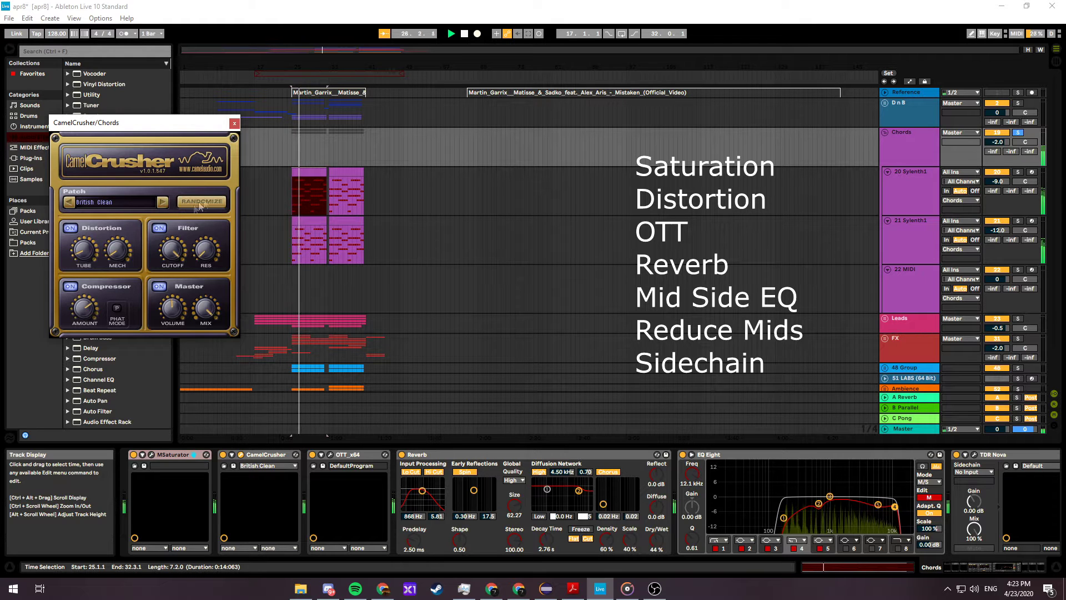
pyautogui.click(234, 122)
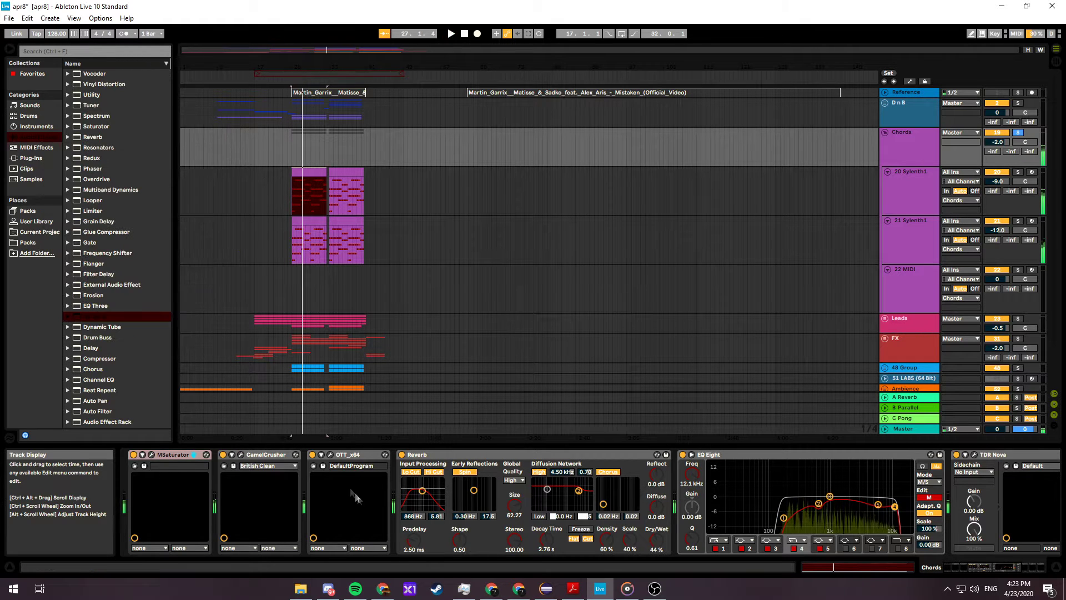
# - Inspect the OTT settings on the Chords group and compare the sound with OTT and CamelCrusher bypassed and active
pyautogui.click(331, 455)
pyautogui.click(313, 454)
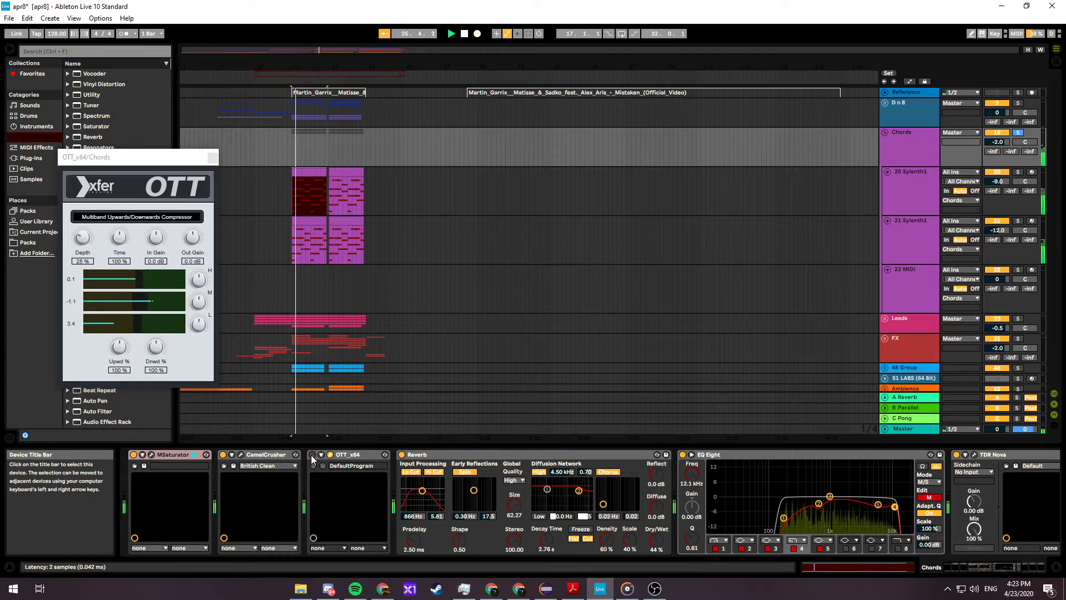
pyautogui.click(222, 455)
pyautogui.click(223, 455)
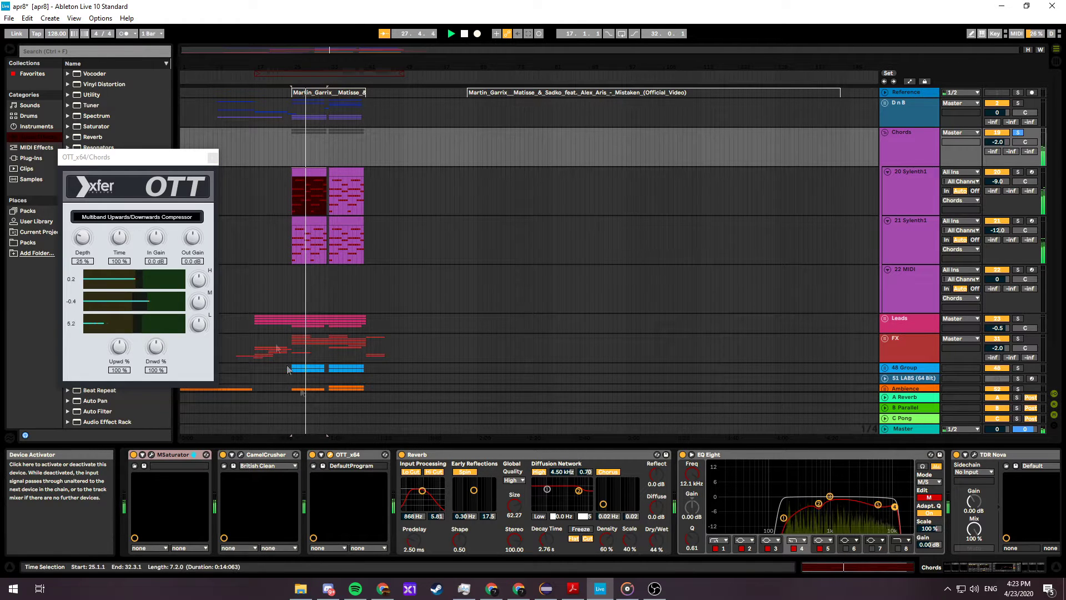
pyautogui.click(213, 157)
pyautogui.press('space')
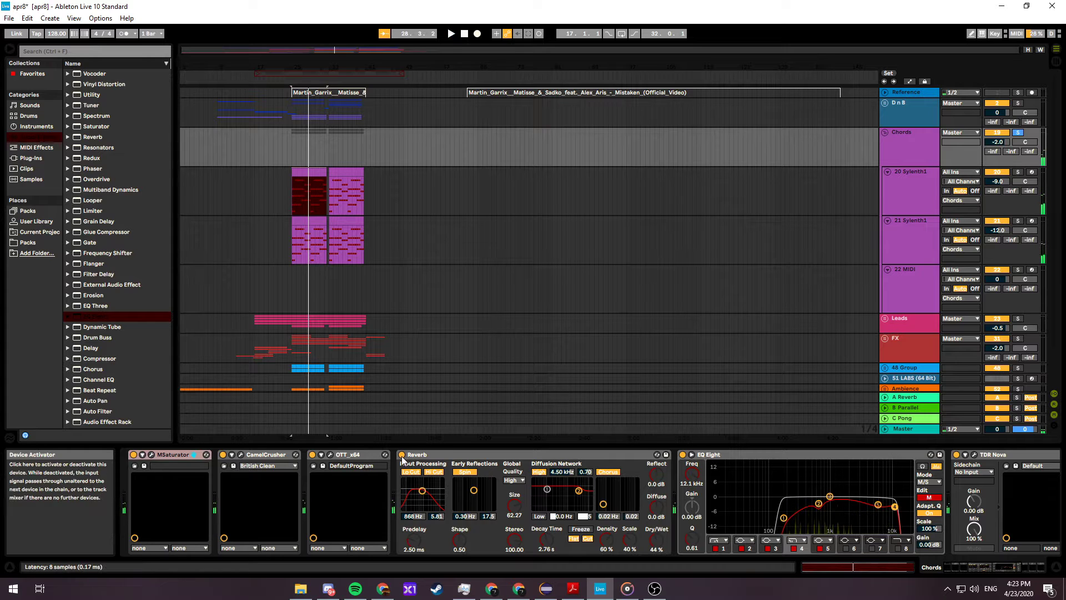
# - Play the chords with the Reverb bypassed, and switch the Reverb back on to compare
pyautogui.click(402, 455)
pyautogui.press('space')
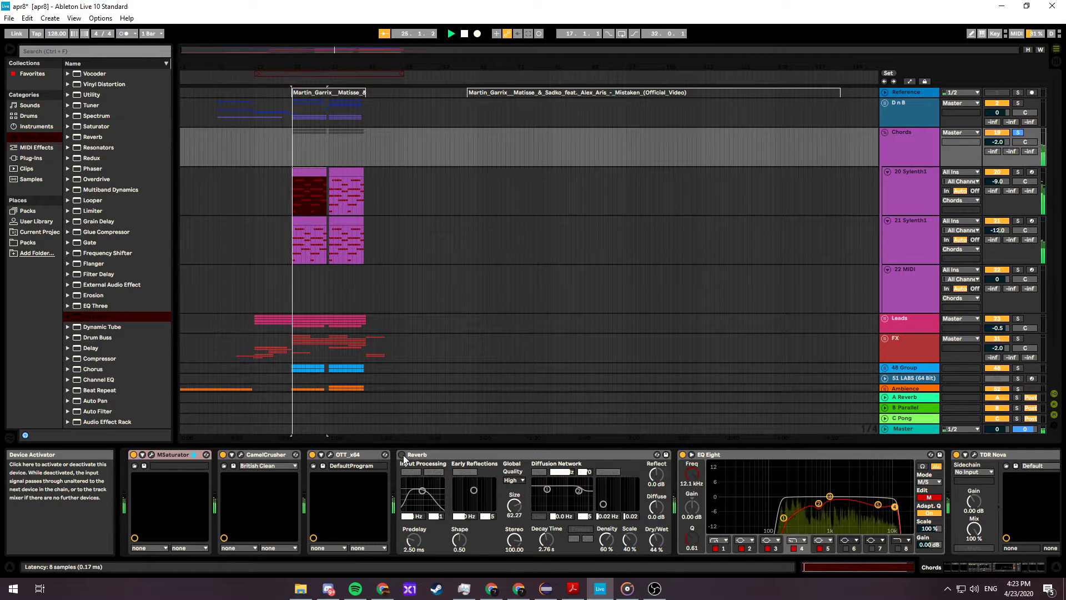
pyautogui.click(402, 454)
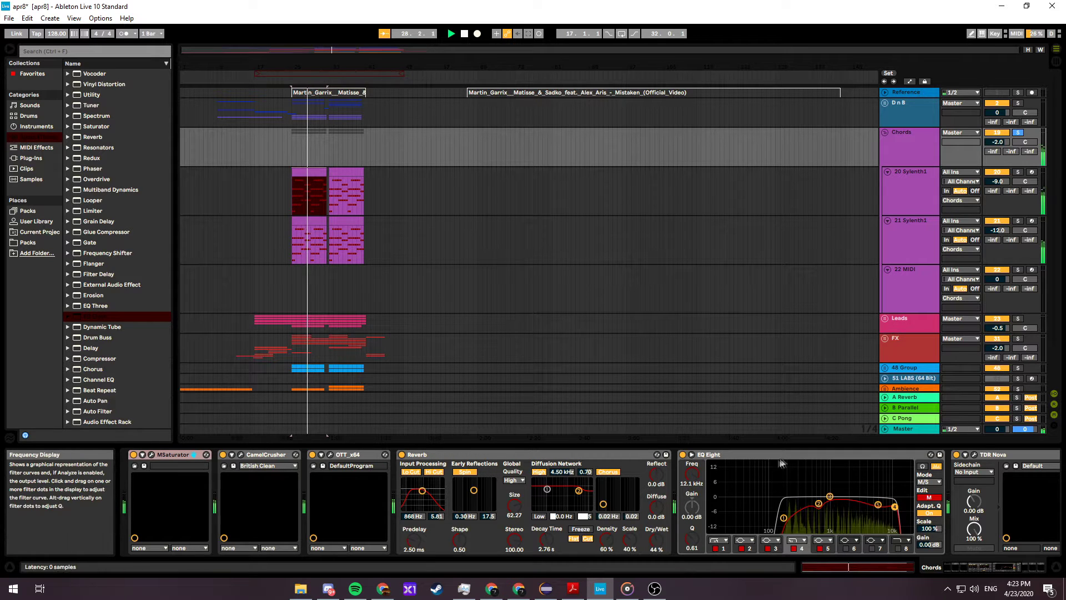
# - Compare the side and mid curves of the Chords group's EQ Eight, finishing on the mid channel
pyautogui.click(932, 499)
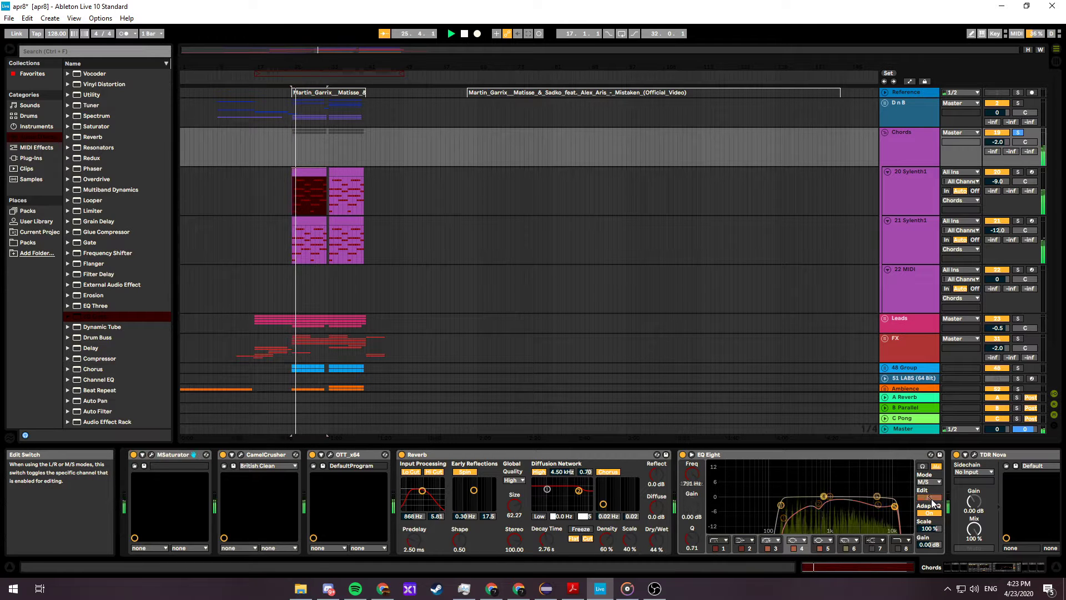
pyautogui.click(933, 499)
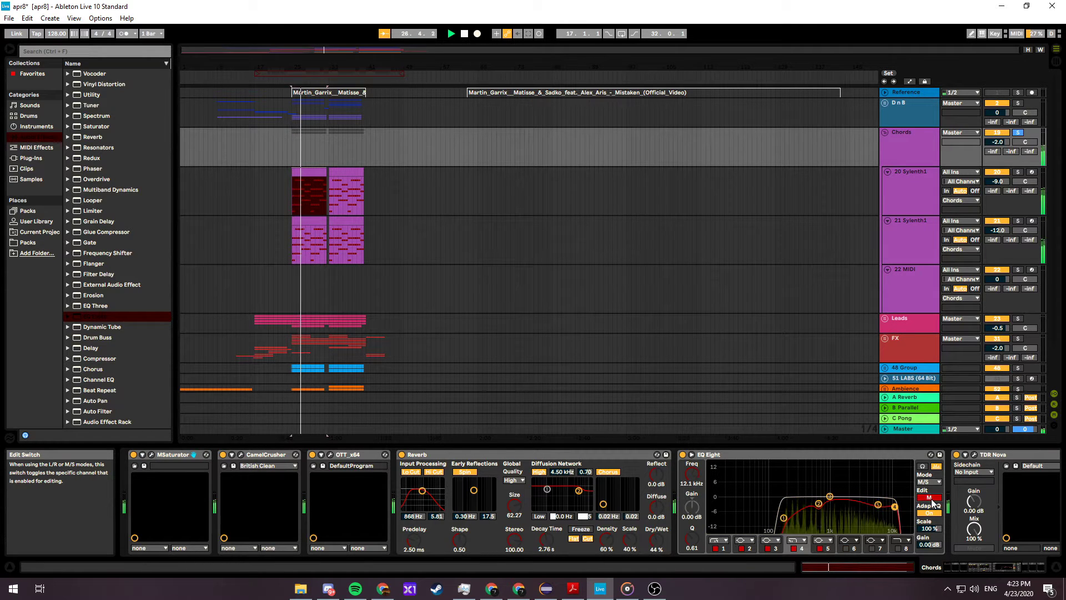
pyautogui.click(932, 499)
pyautogui.click(932, 499)
# - Inspect the mid and side gain settings in MSED on the Chords group during playback, and close its window
pyautogui.click(962, 455)
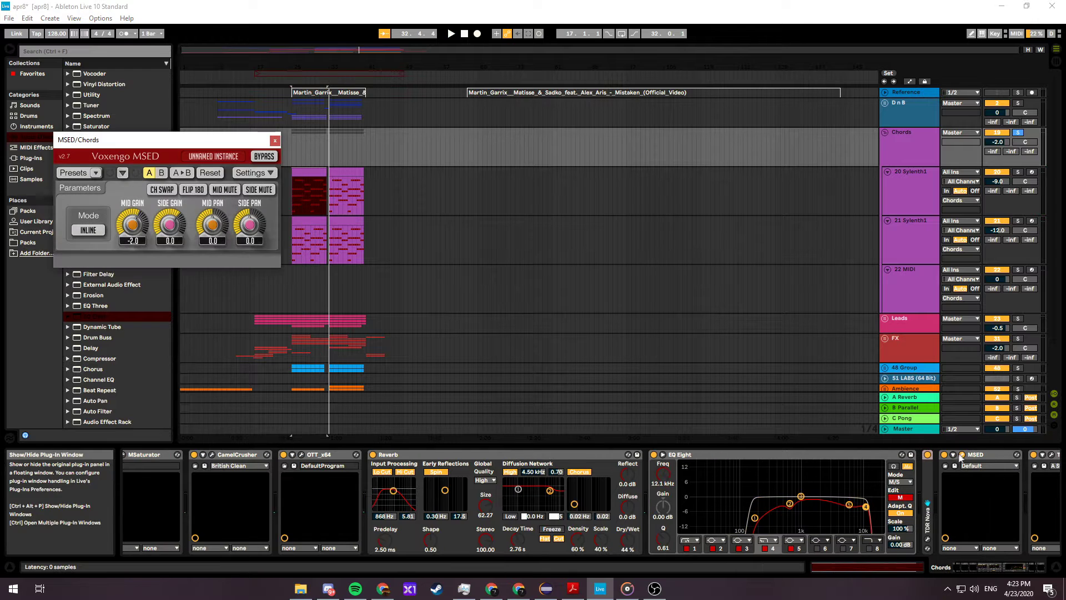
pyautogui.press('space')
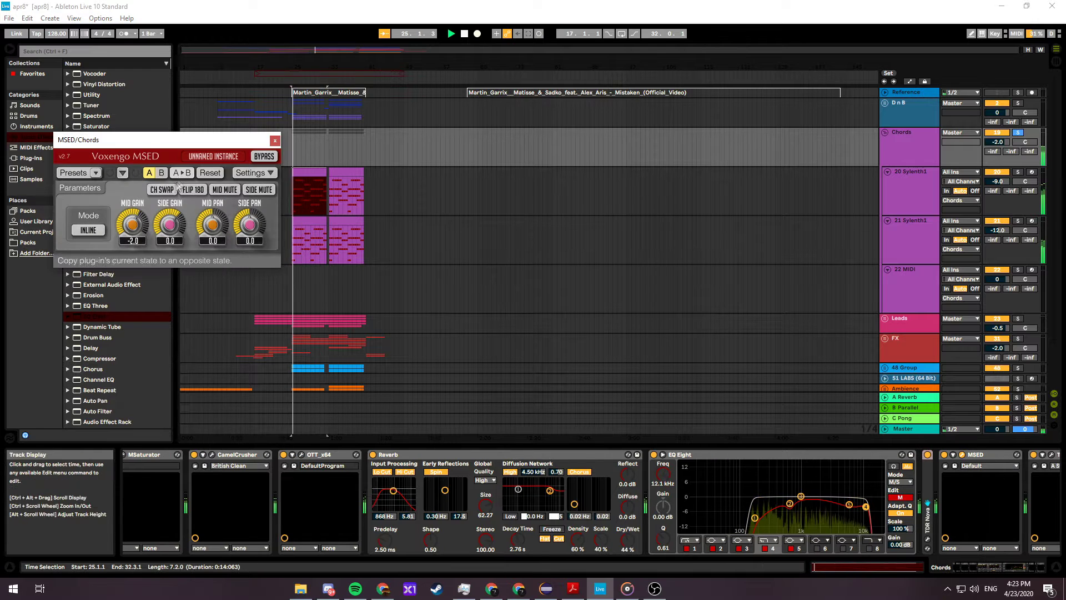
pyautogui.click(274, 140)
pyautogui.press('space')
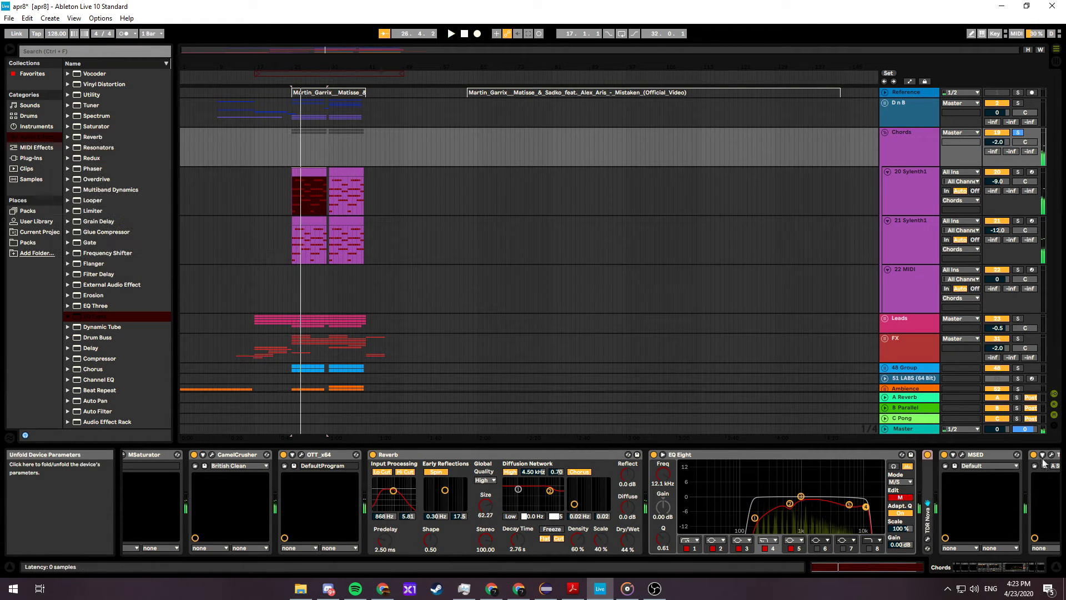
# - Collapse MSED, open TAL-Filter-2 on the Chords group, and compare its volume sidechain effect bypassed and active during playback
pyautogui.doubleClick(969, 454)
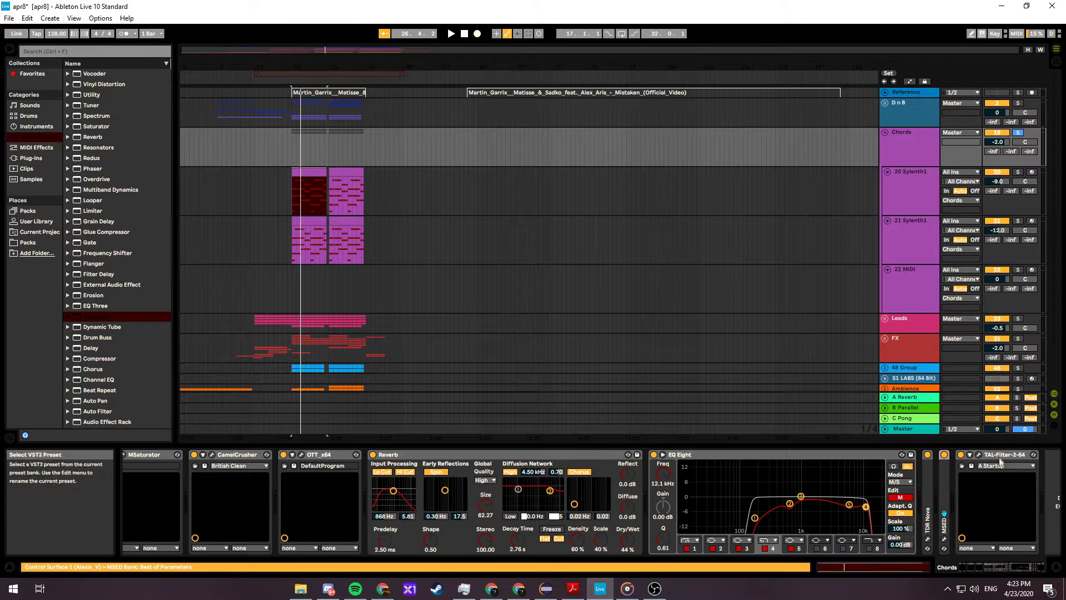
pyautogui.click(999, 462)
pyautogui.click(979, 455)
pyautogui.press('space')
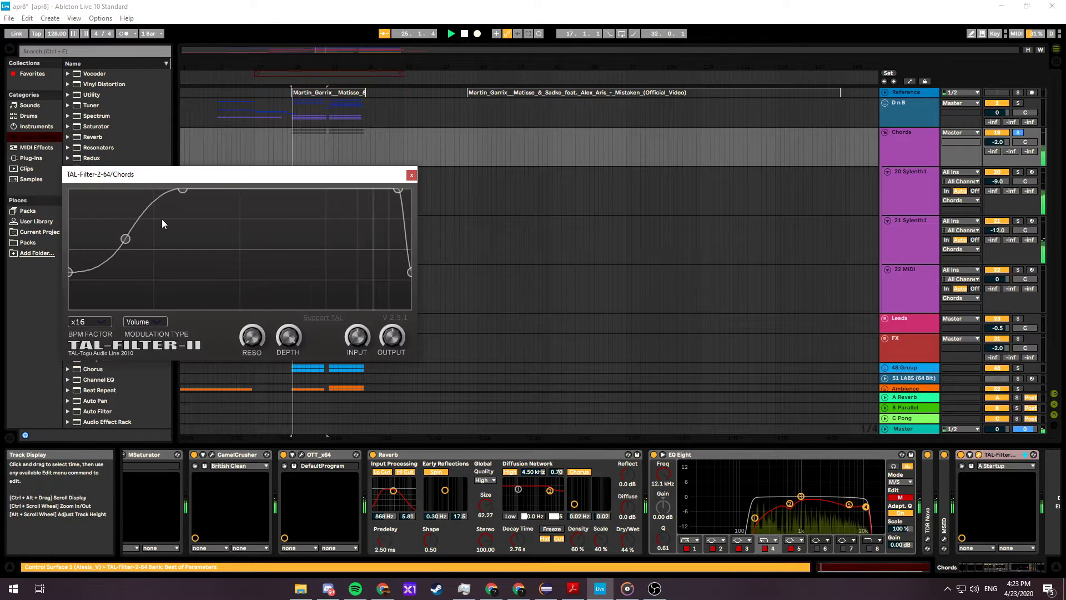
pyautogui.click(961, 455)
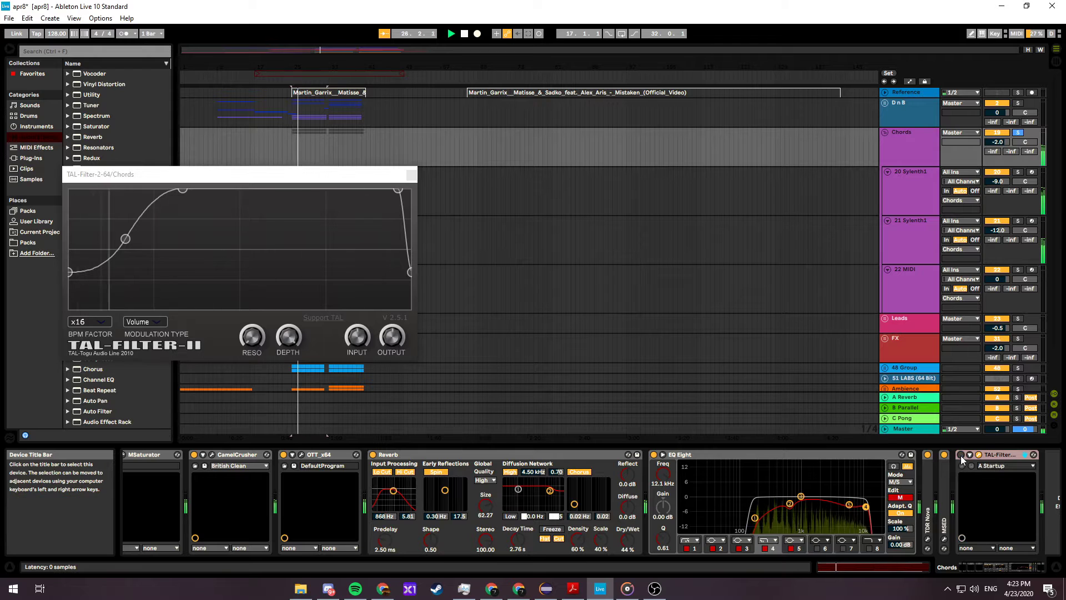
pyautogui.click(961, 456)
pyautogui.click(961, 456)
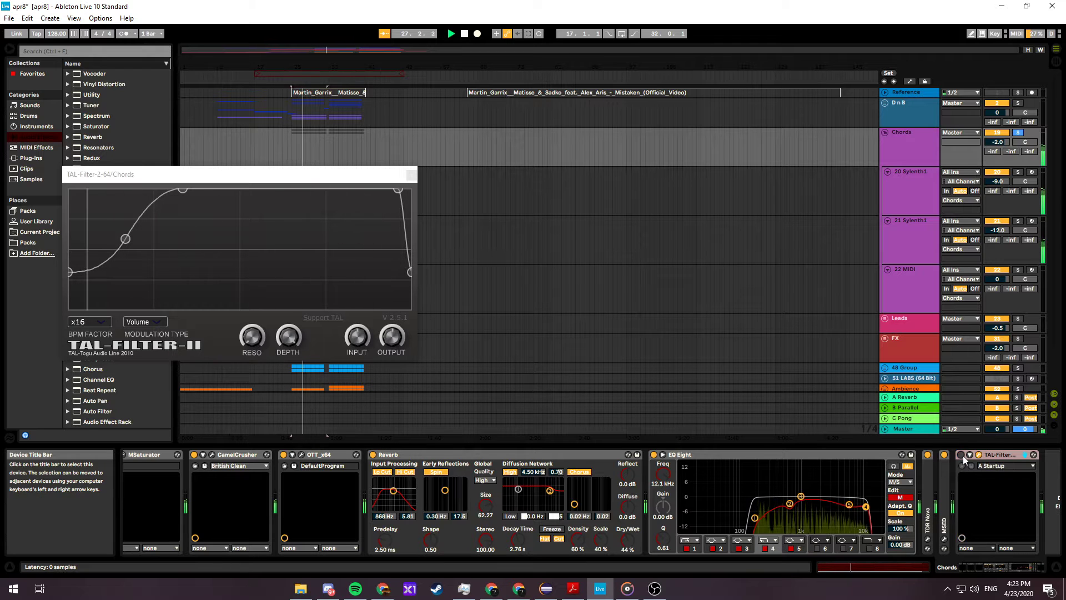
pyautogui.click(961, 455)
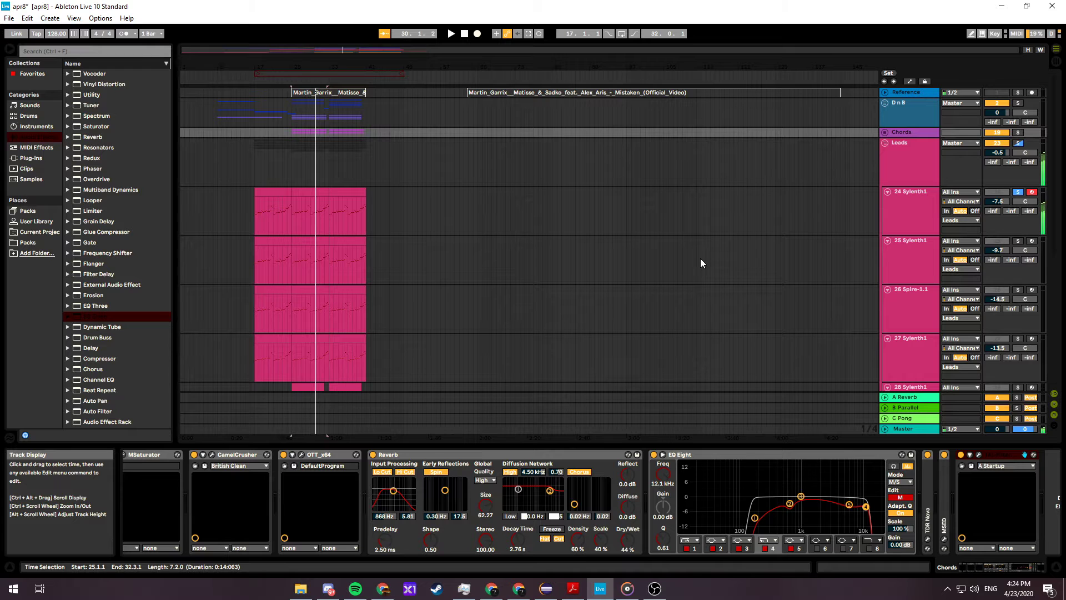
# - Play the middle clip on the 24 Sylenth1 lead track and examine its melody in an enlarged MIDI note editor
pyautogui.click(291, 181)
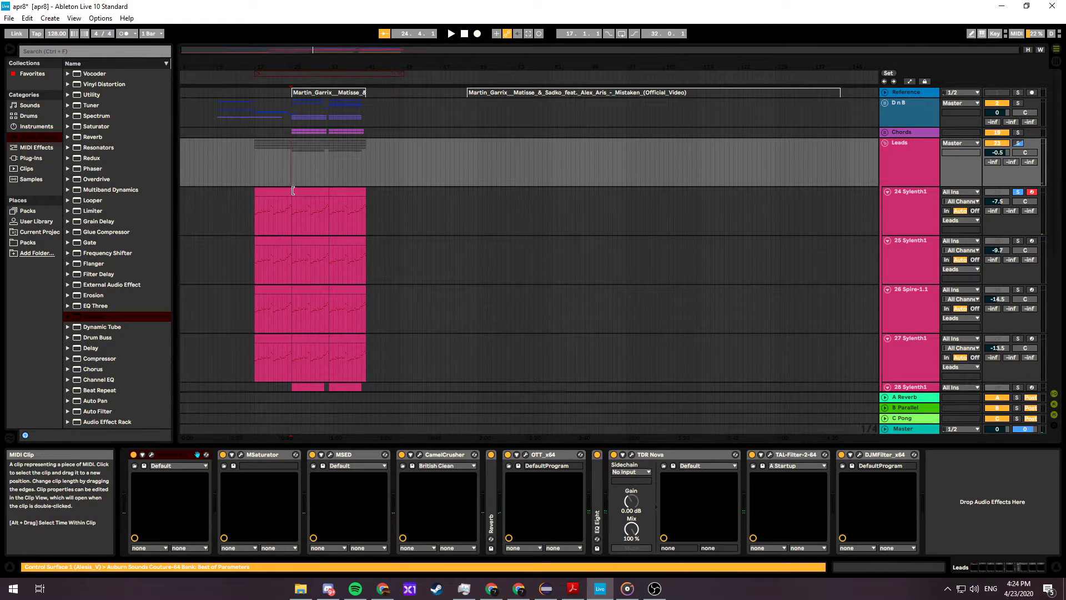
pyautogui.click(293, 191)
pyautogui.press('space')
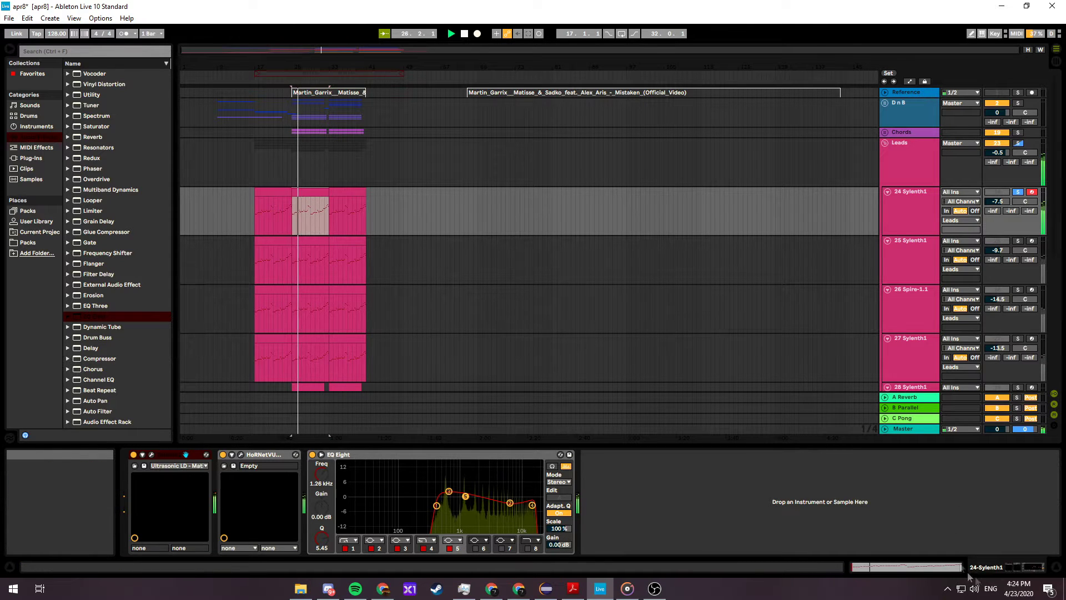
pyautogui.hotkey('shift', 'Tab')
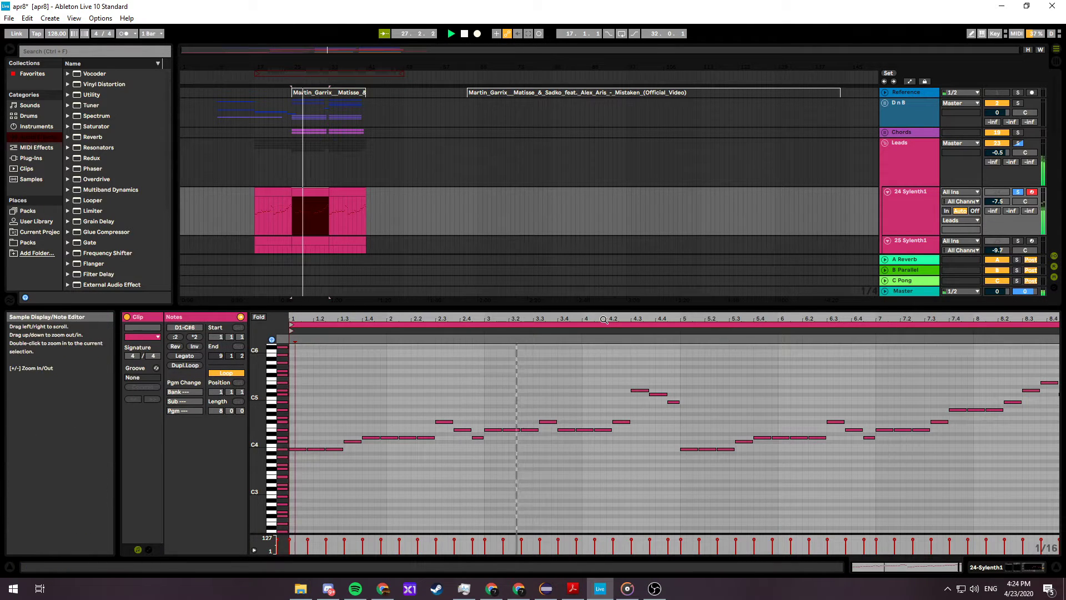
pyautogui.moveTo(611, 305); pyautogui.dragTo(601, 281)
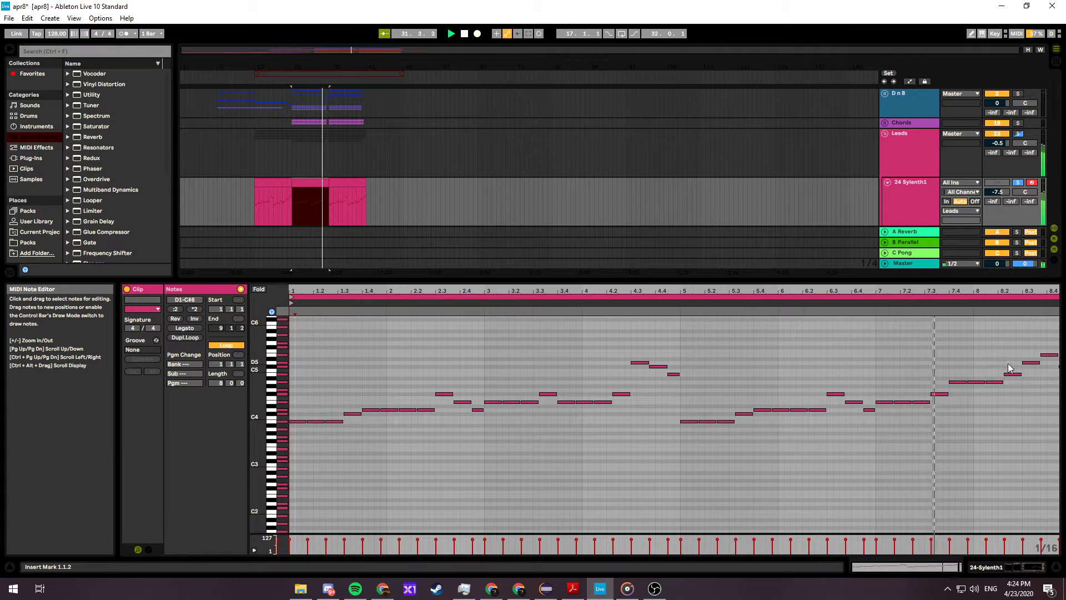
pyautogui.scroll(-1, 996, 375)
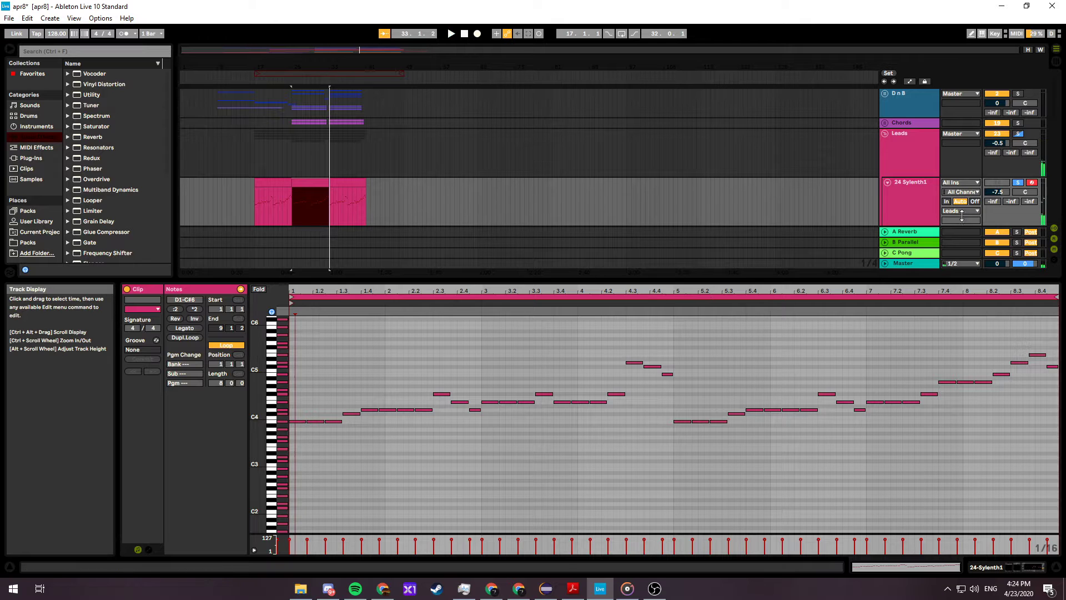
# - Enlarge the arrangement area and solo the lead layers 25 Sylenth1, 26 Spire, 27 Sylenth1 and 28 Sylenth1 in turn during playback
pyautogui.moveTo(812, 278); pyautogui.dragTo(824, 457)
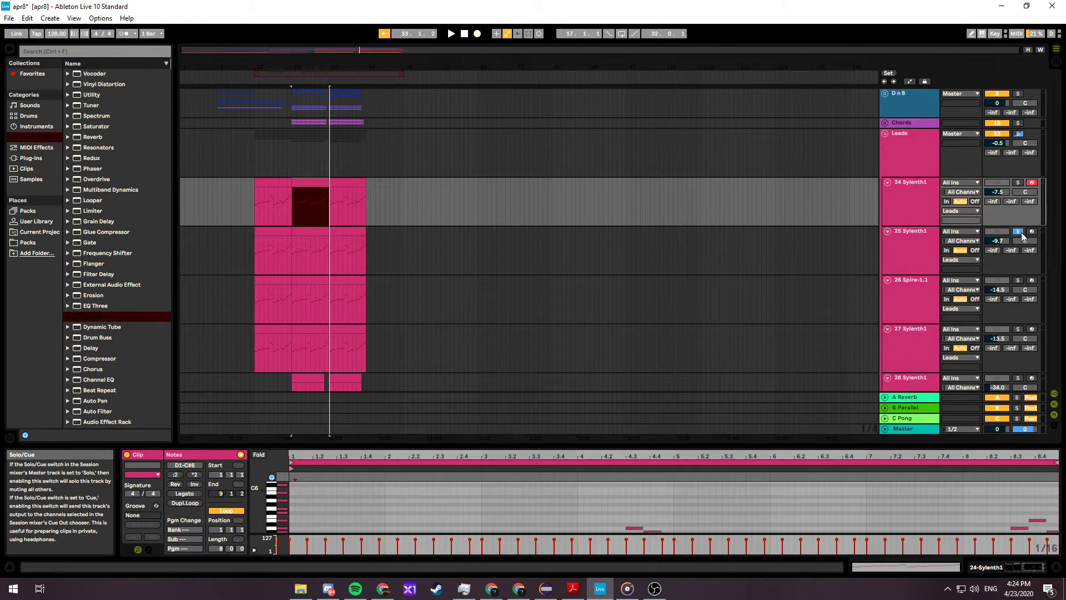
pyautogui.press('space')
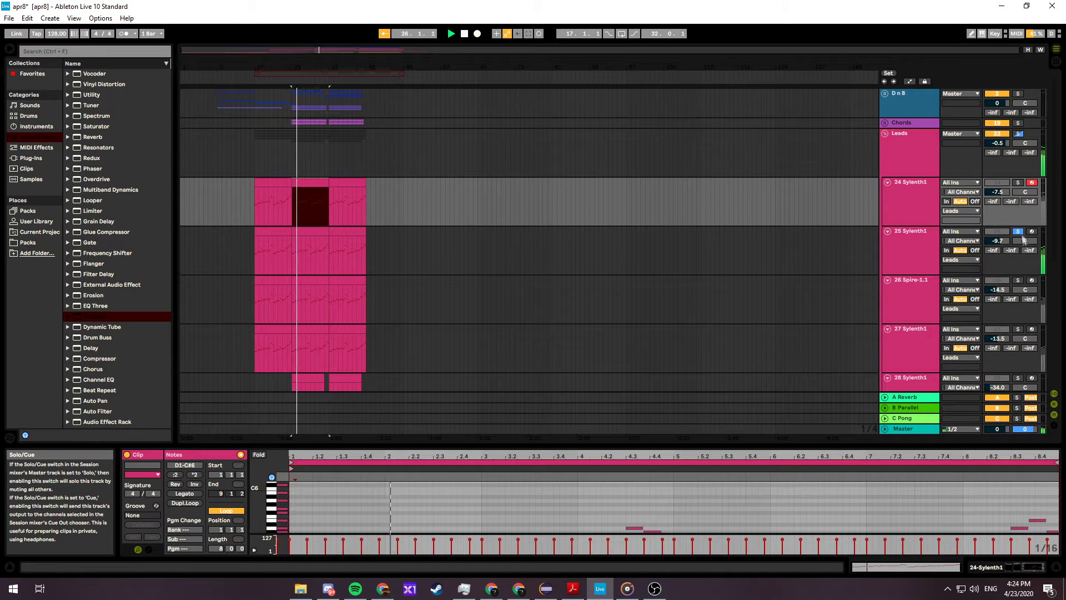
pyautogui.click(1018, 281)
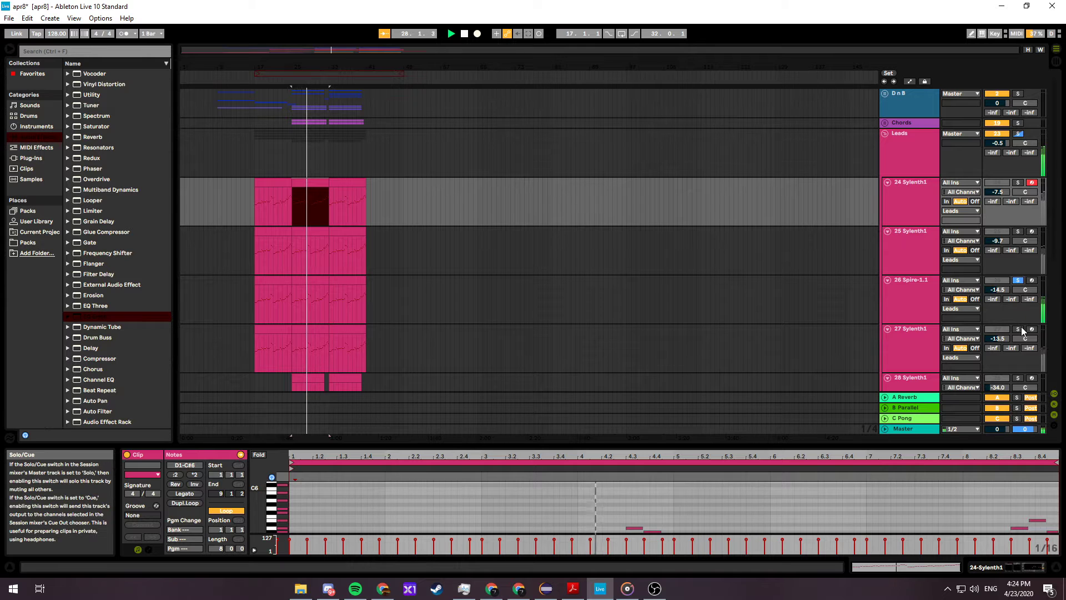
pyautogui.scroll(-5, 1011, 319)
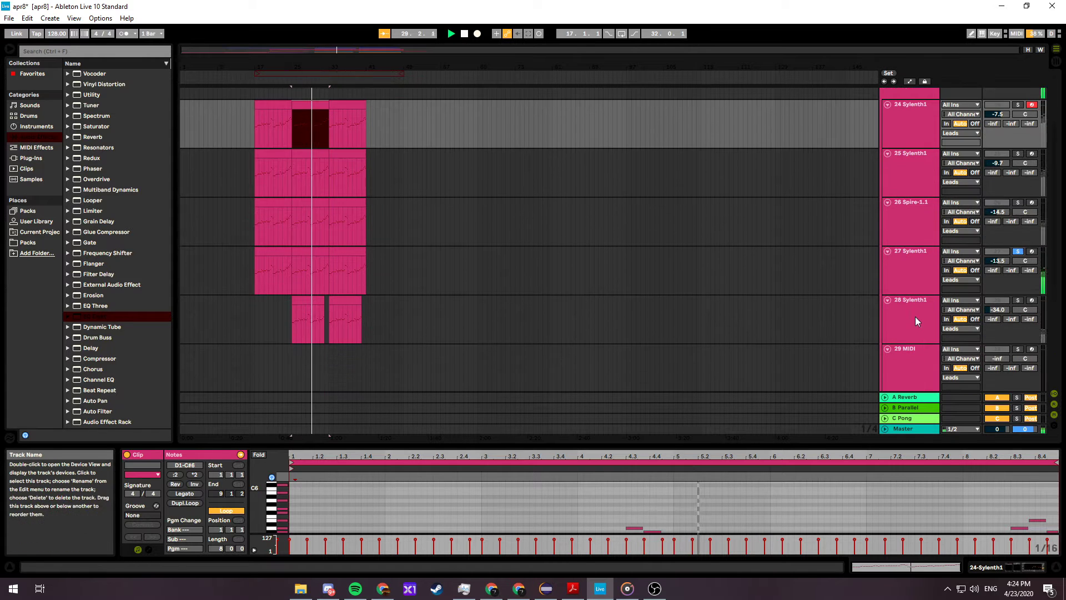
pyautogui.click(1018, 299)
pyautogui.scroll(-1, 928, 309)
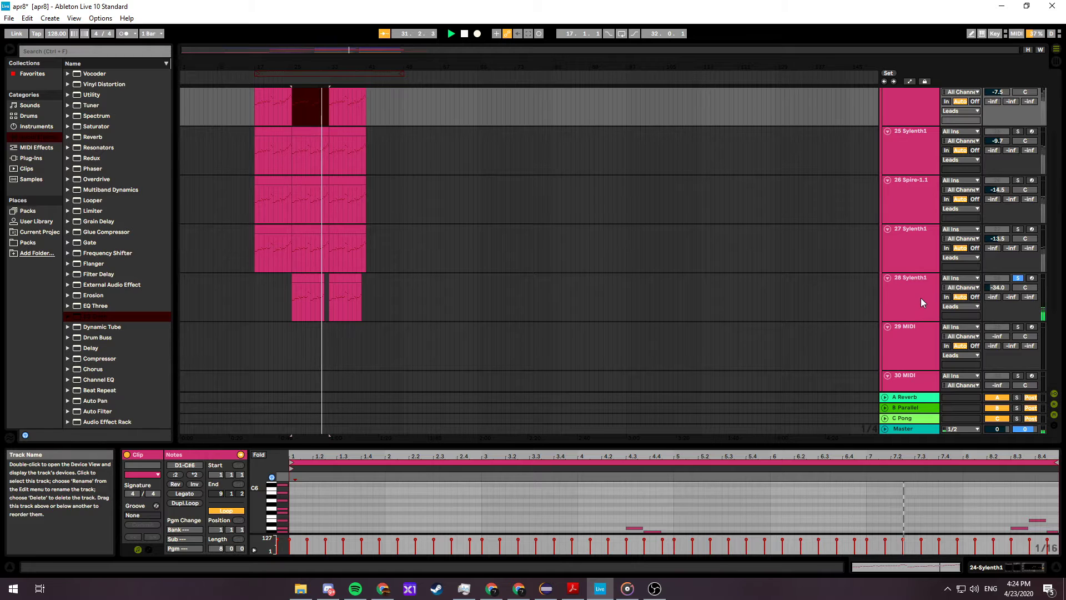
# - Stop playback and display the device chain of the 24 Sylenth1 lead track
pyautogui.scroll(2, 914, 294)
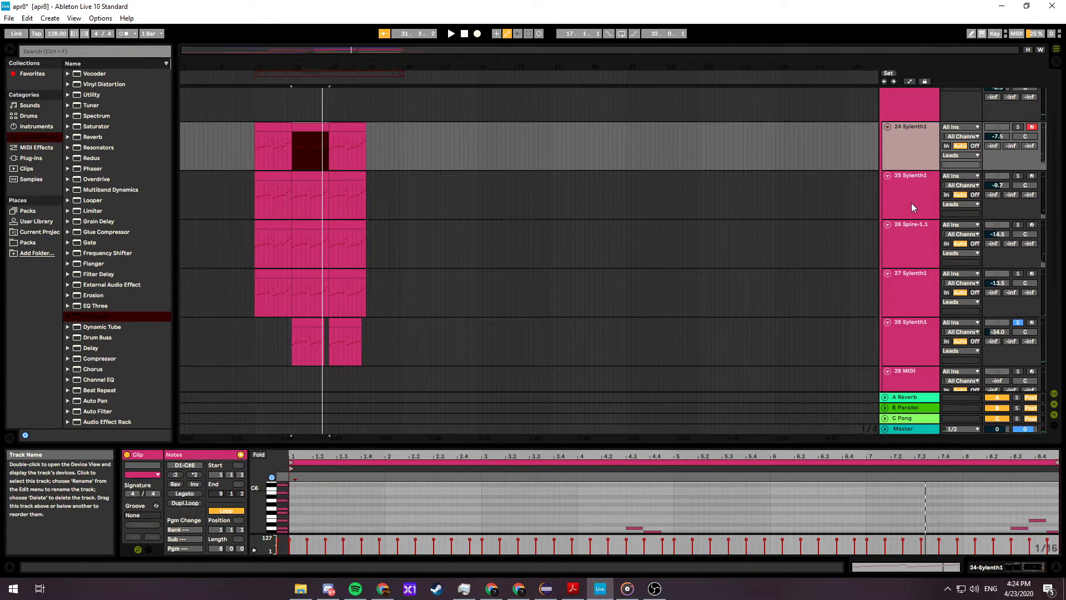
pyautogui.scroll(1, 909, 202)
pyautogui.doubleClick(918, 169)
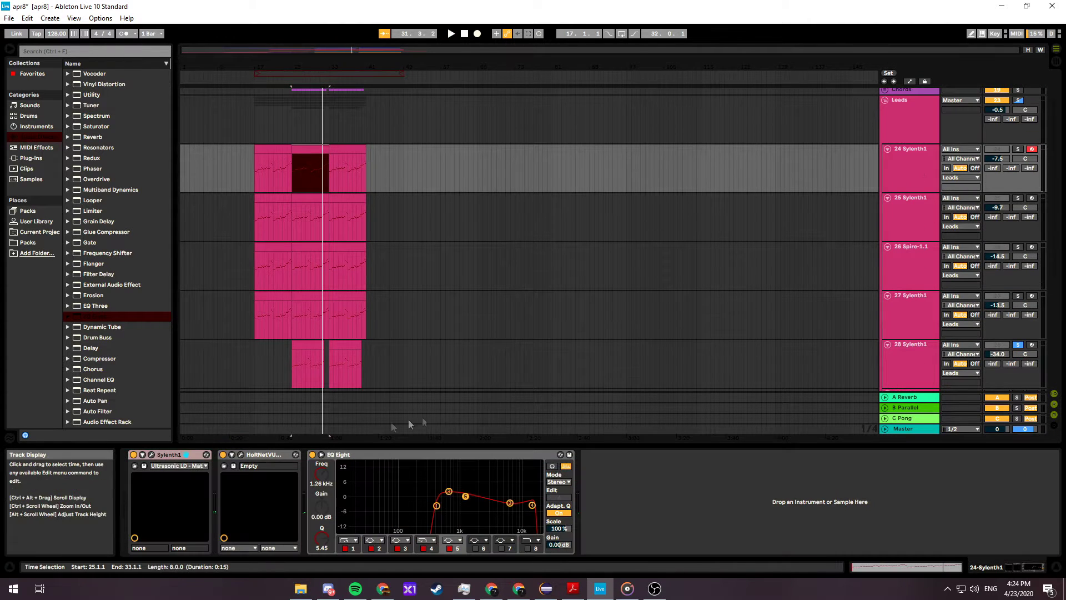
# - Review the device chains of lead tracks 25 Sylenth1, 26 Spire, 27 Sylenth1 and 28 Sylenth1 in turn
pyautogui.click(915, 218)
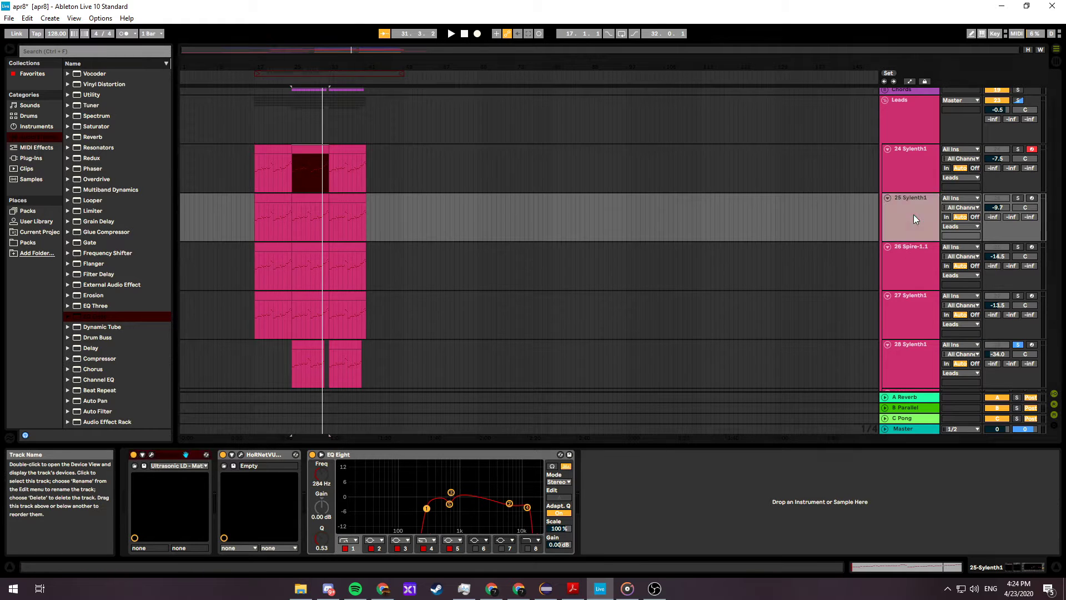
pyautogui.click(915, 257)
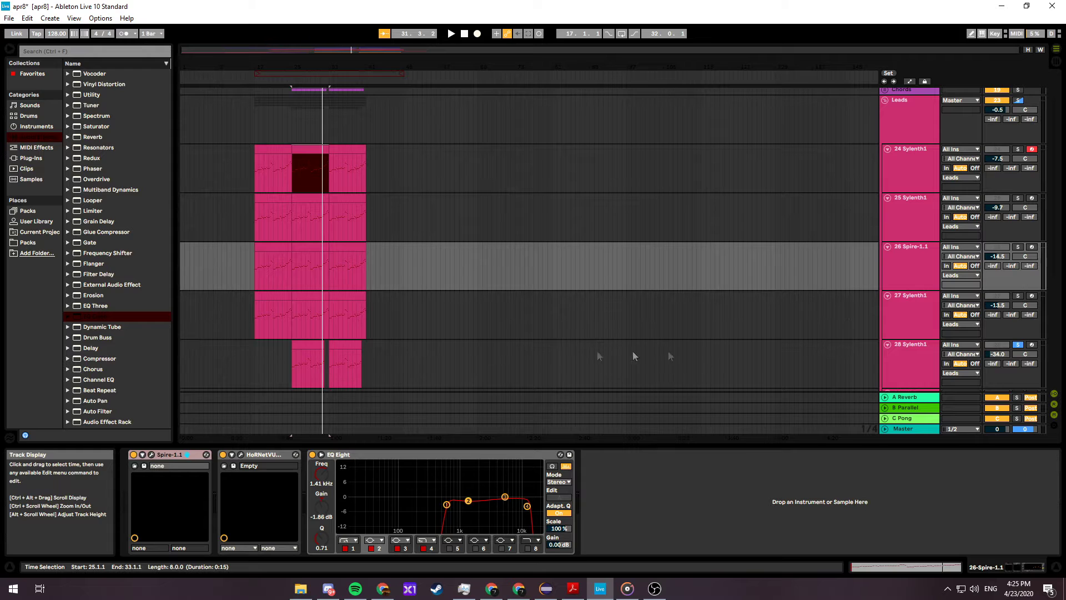
pyautogui.click(919, 317)
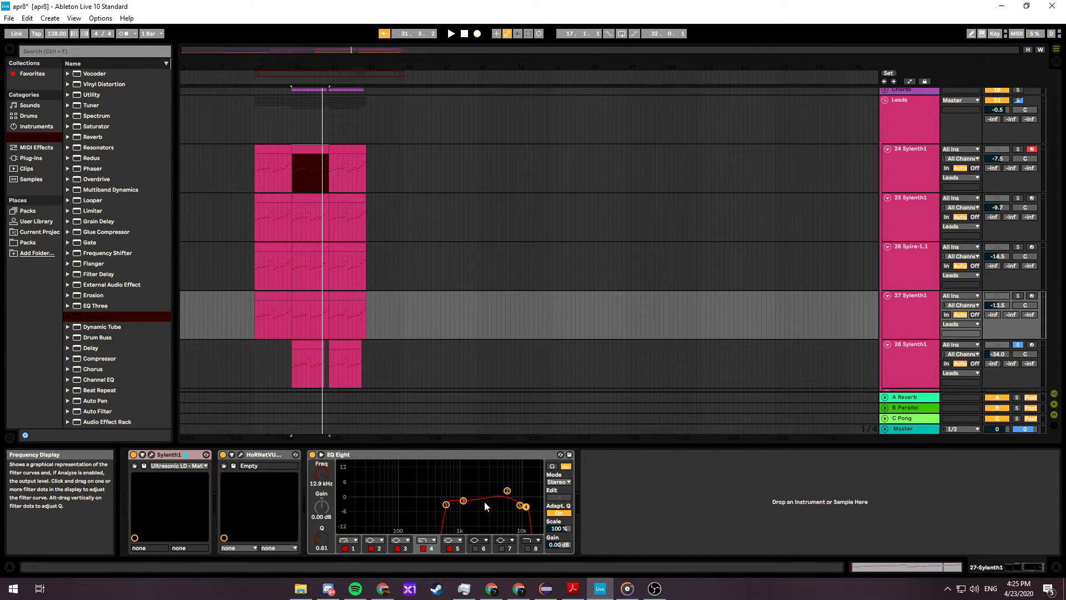
pyautogui.click(911, 362)
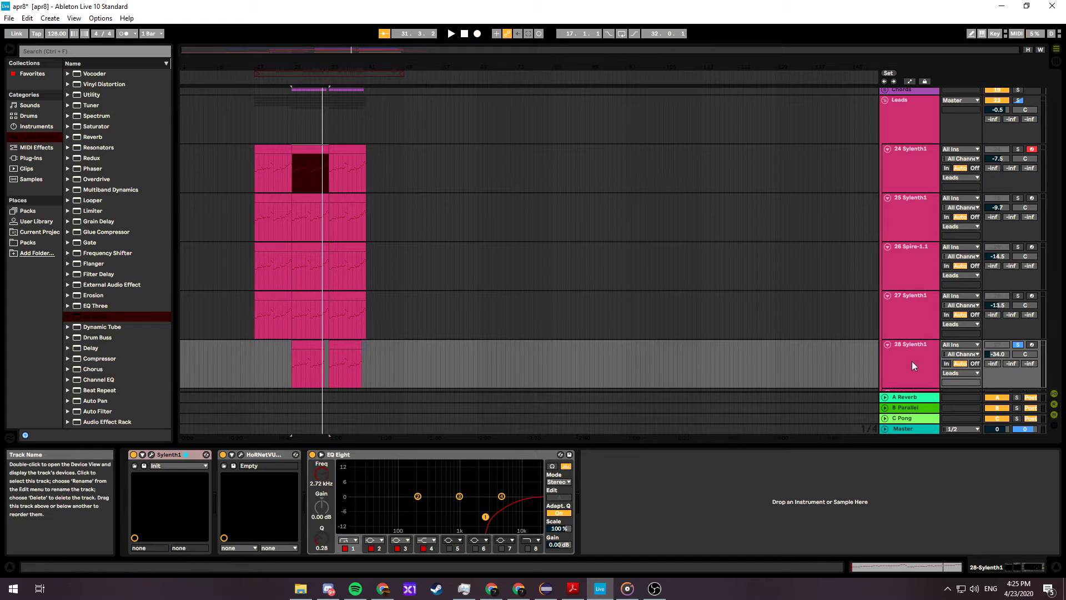
# - Display the Leads group's effect chain and inspect the Auburn Sounds Couture and MSaturator plugin settings during playback
pyautogui.click(932, 113)
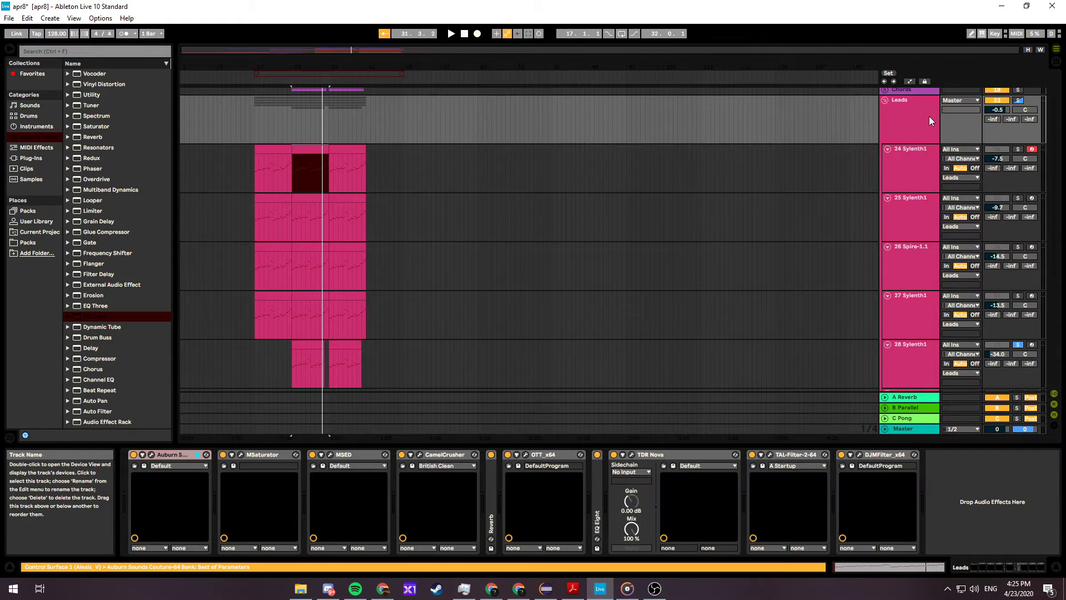
pyautogui.click(152, 455)
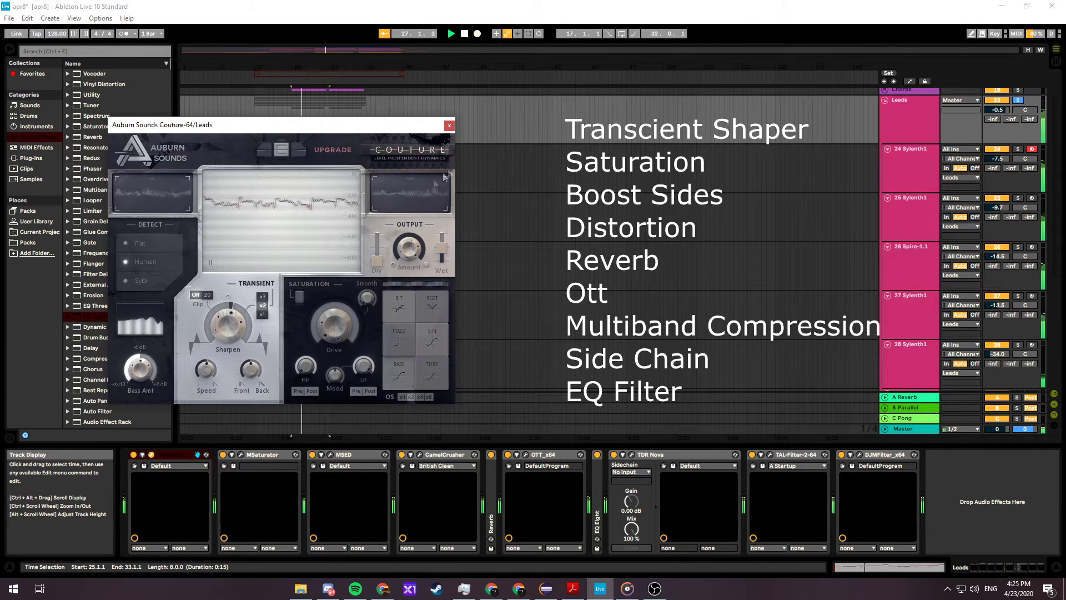
pyautogui.click(449, 125)
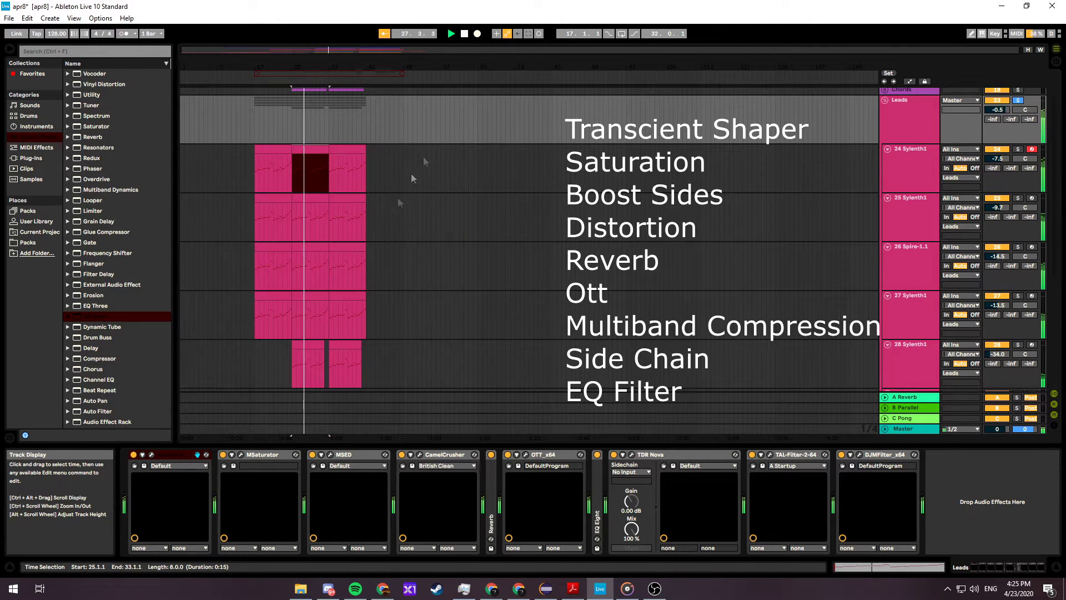
pyautogui.click(241, 454)
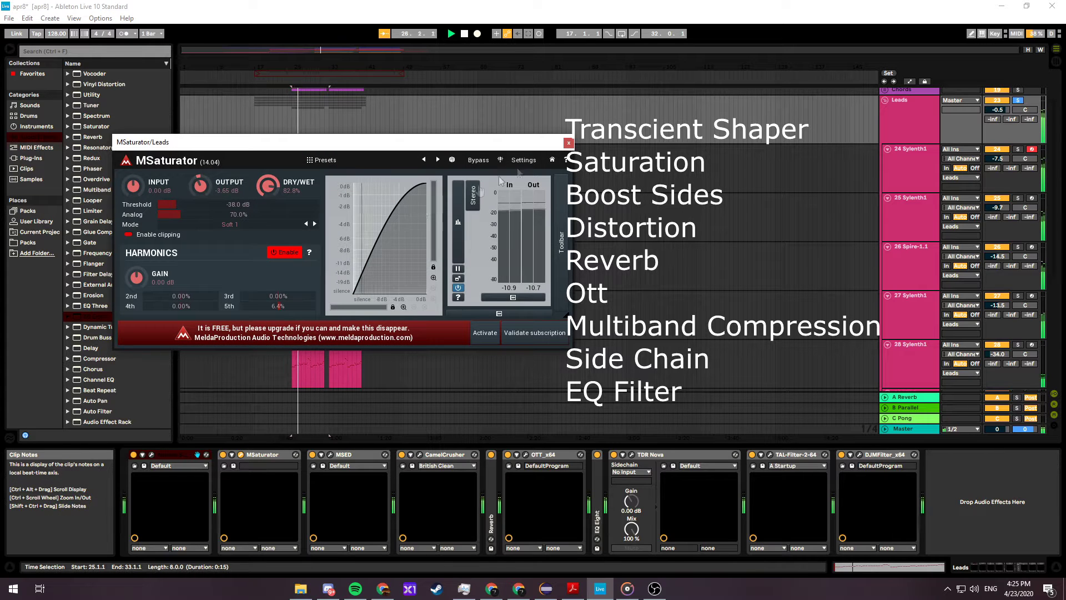
pyautogui.click(568, 142)
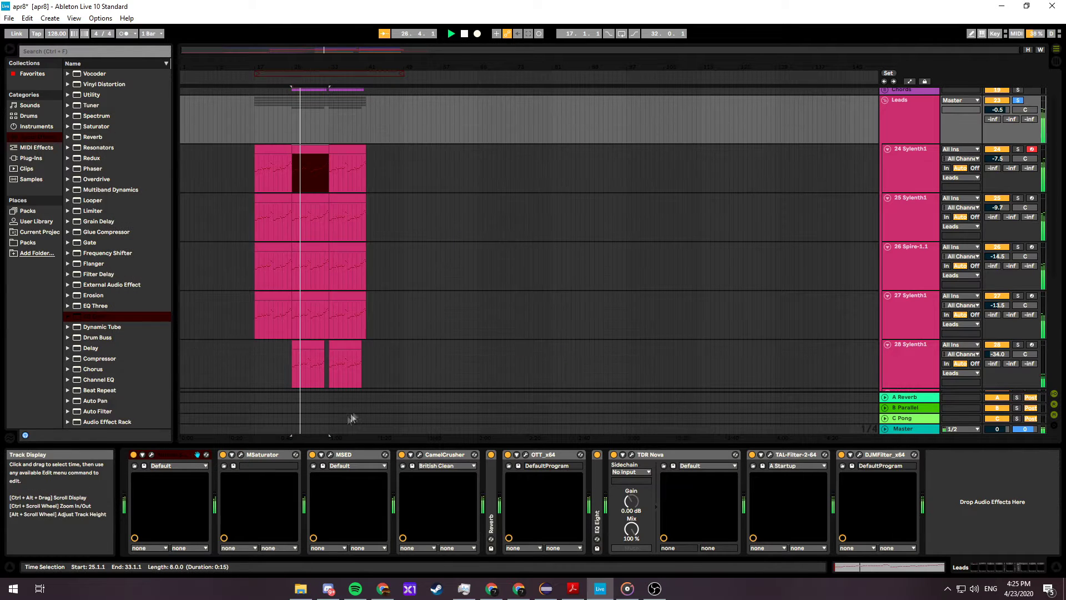
# - Inspect the MSED side gain and the CamelCrusher distortion settings on the Leads group during playback, closing each plugin window
pyautogui.click(329, 455)
pyautogui.press('space')
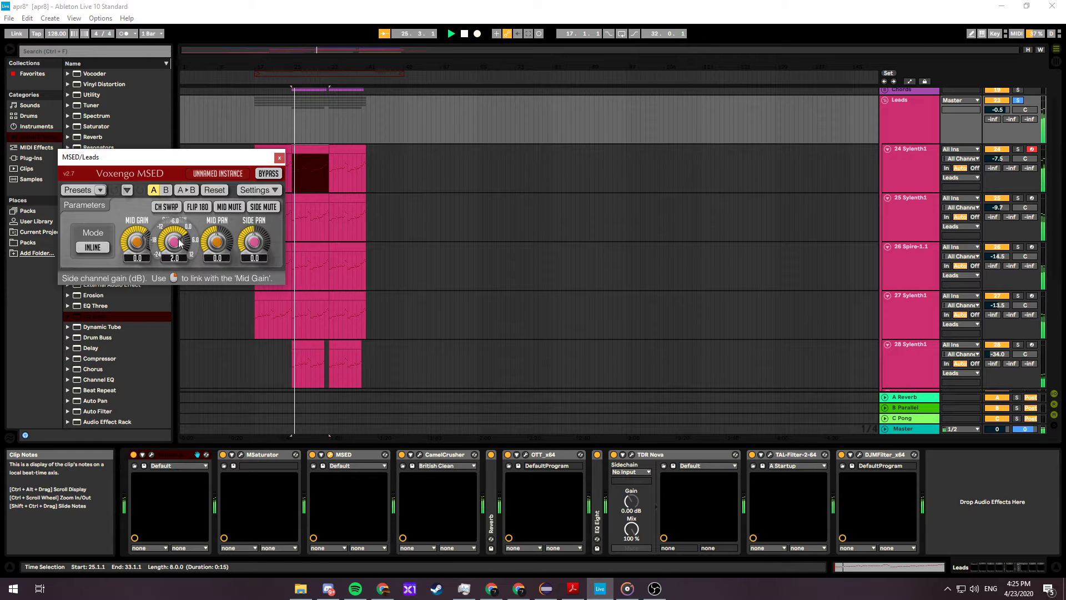
pyautogui.click(279, 158)
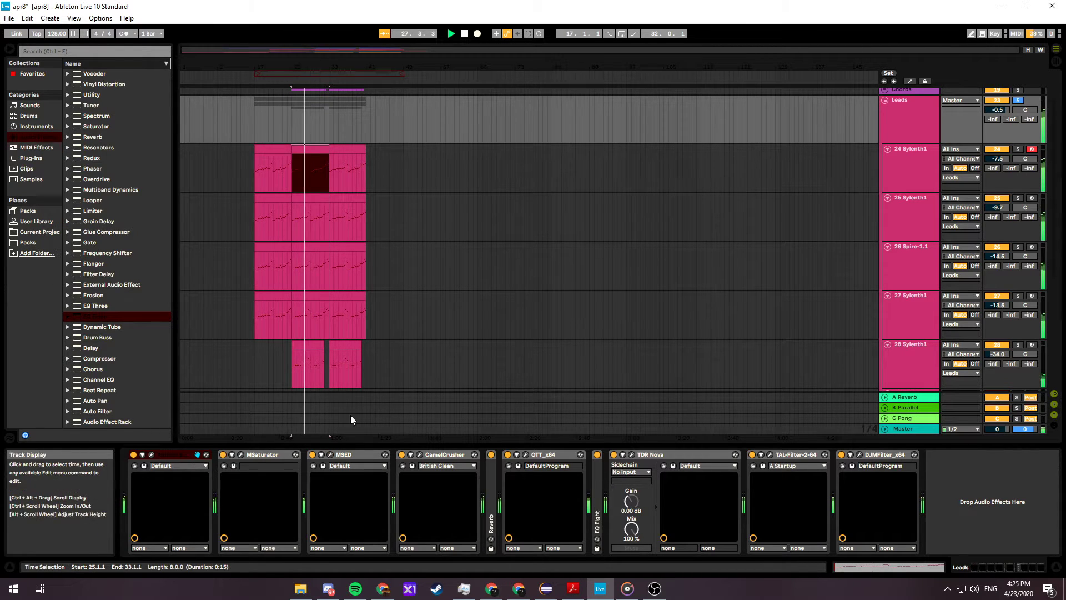
pyautogui.click(420, 458)
pyautogui.press('space')
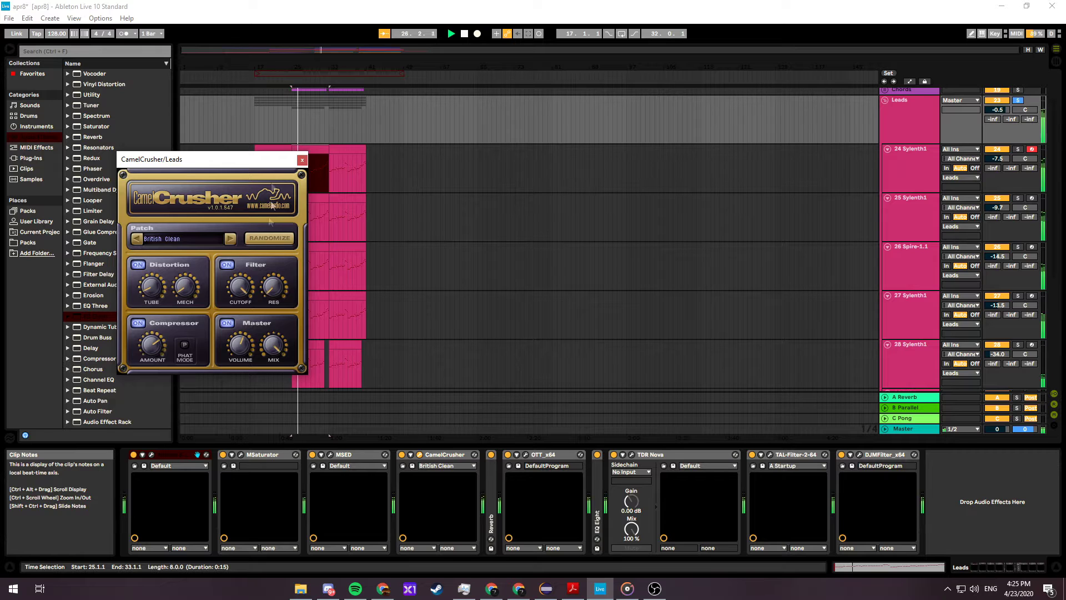
pyautogui.click(302, 161)
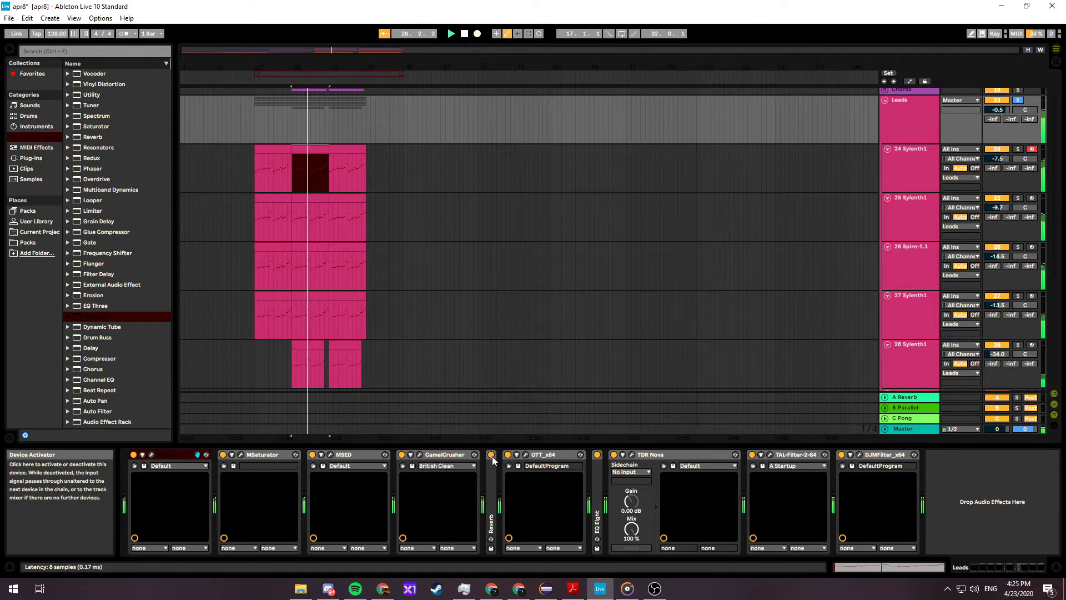
# - Expand the Reverb on the Leads group and compare the sound with it bypassed and active during playback
pyautogui.click(487, 479)
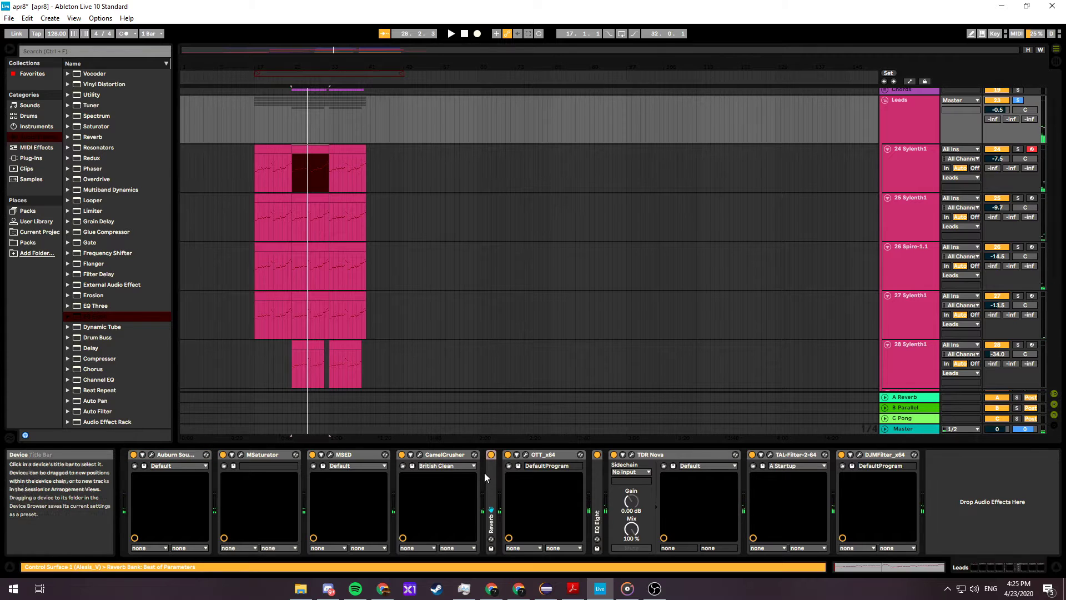
pyautogui.doubleClick(487, 477)
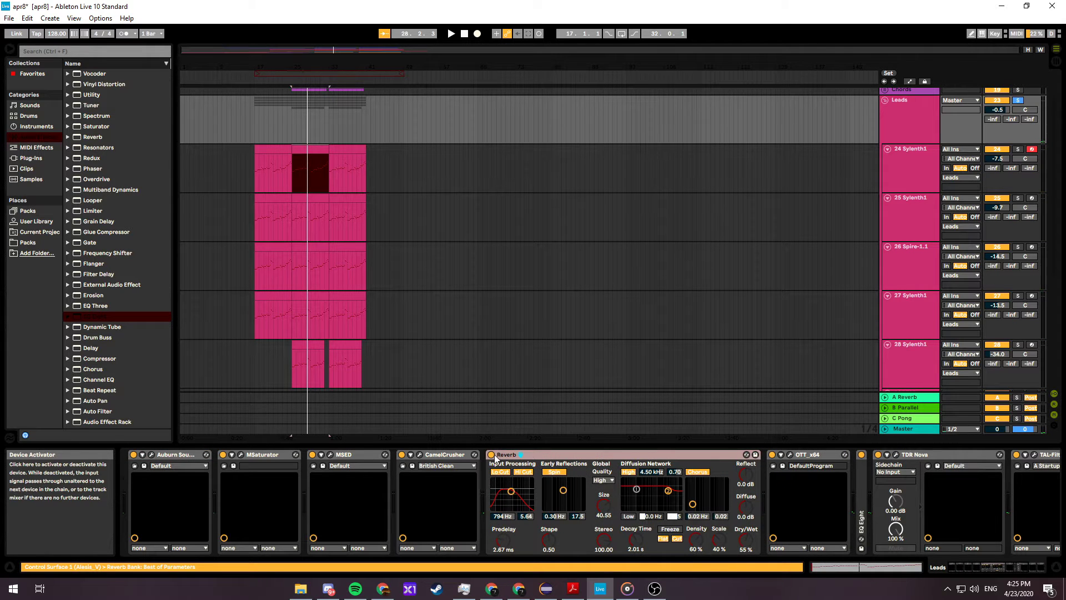
pyautogui.click(493, 455)
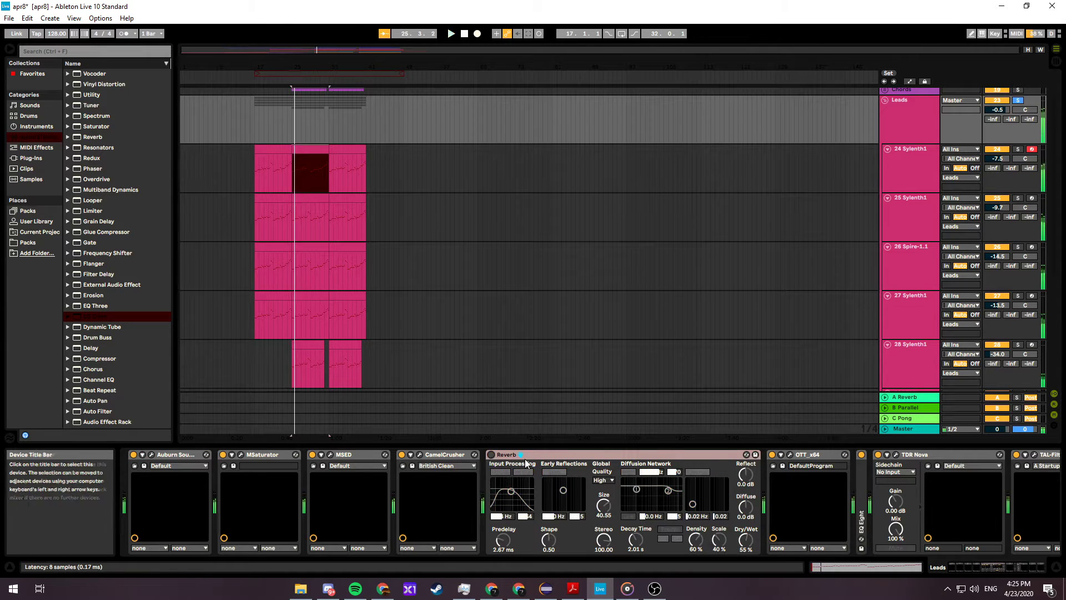
pyautogui.press('space')
pyautogui.click(491, 455)
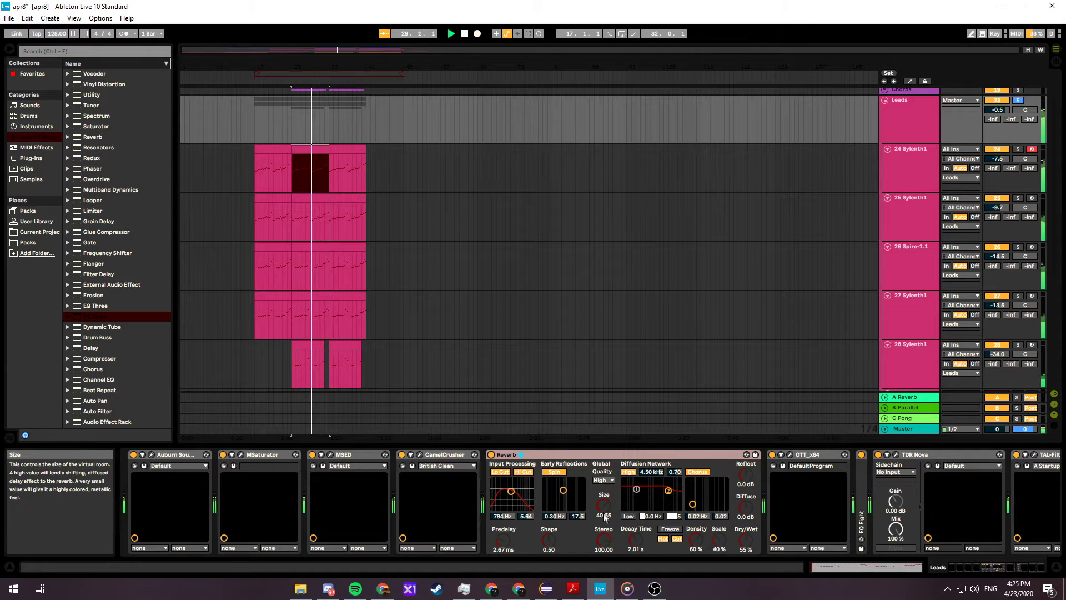
# - Open OTT on the Leads group, compare its effect bypassed and active during playback, and close its window
pyautogui.click(790, 456)
pyautogui.press('space')
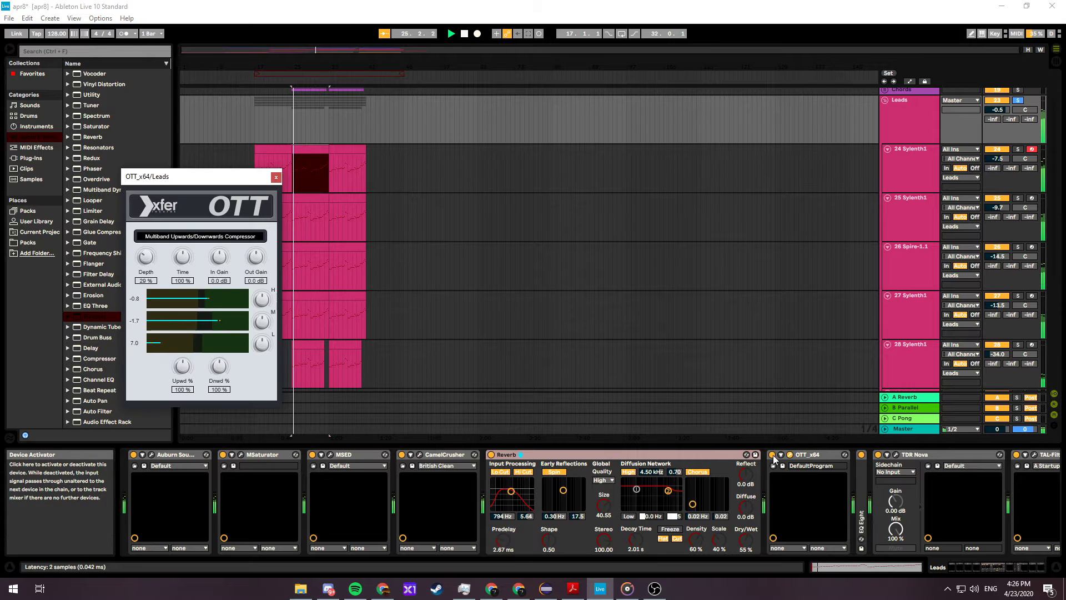
pyautogui.click(772, 454)
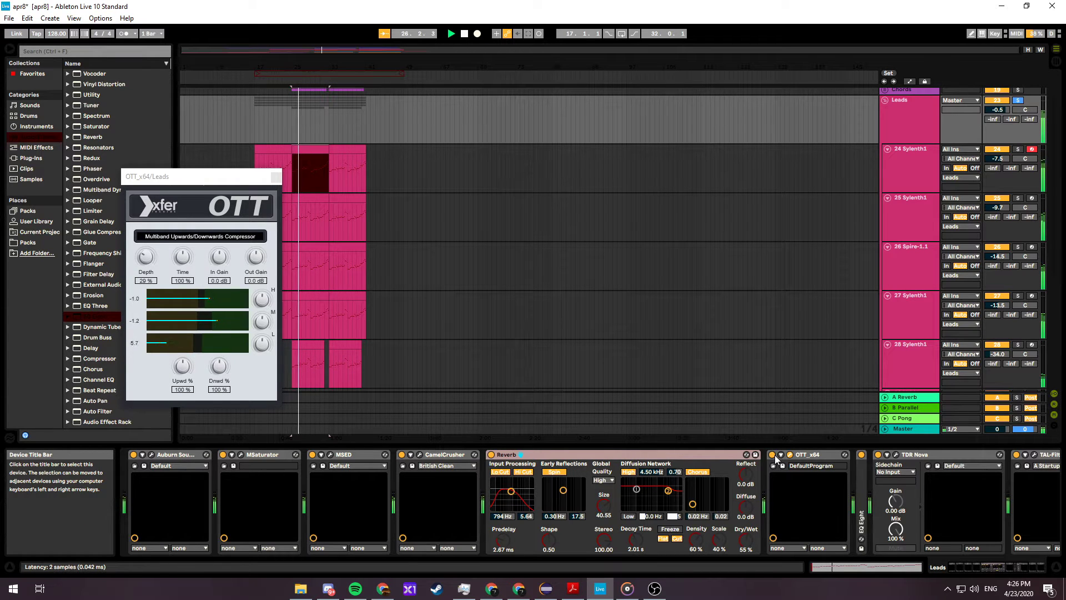
pyautogui.click(276, 177)
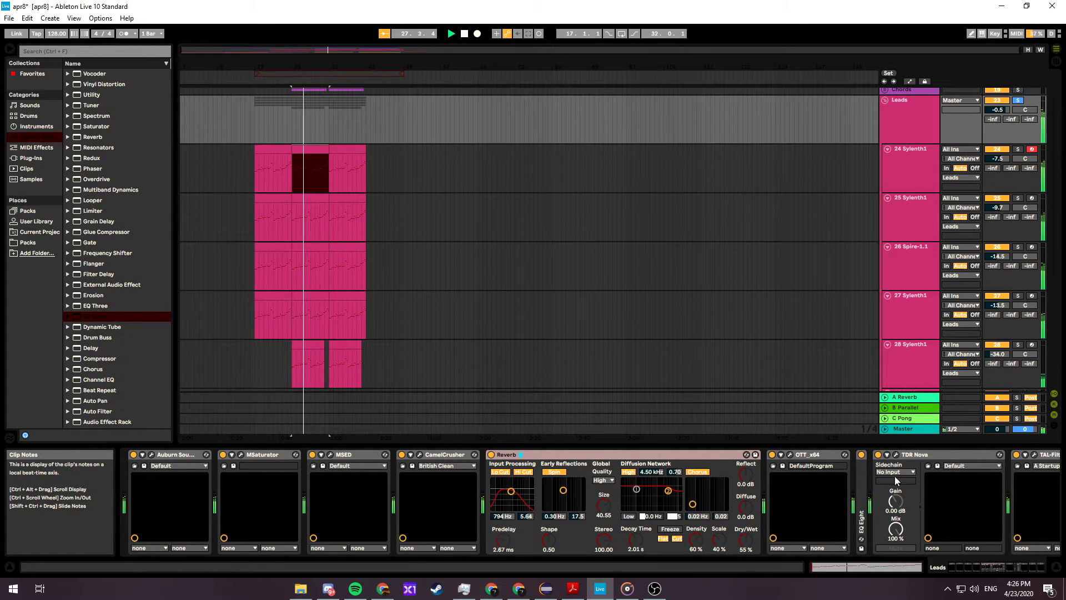
# - Collapse the Reverb, then examine the Leads group's expanded EQ Eight curve during playback and collapse it again
pyautogui.press('space')
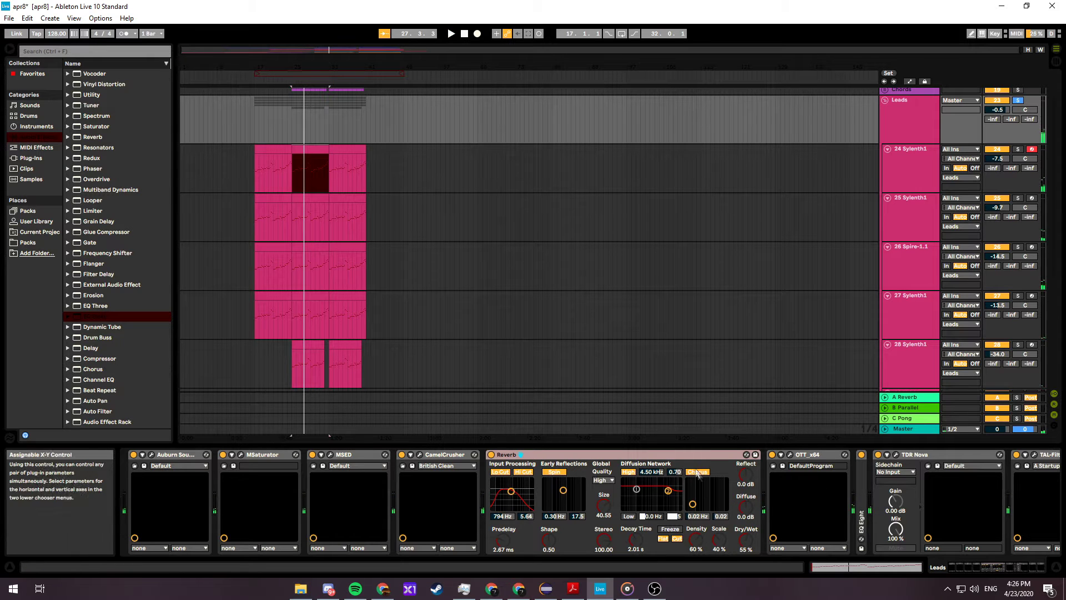
pyautogui.doubleClick(687, 454)
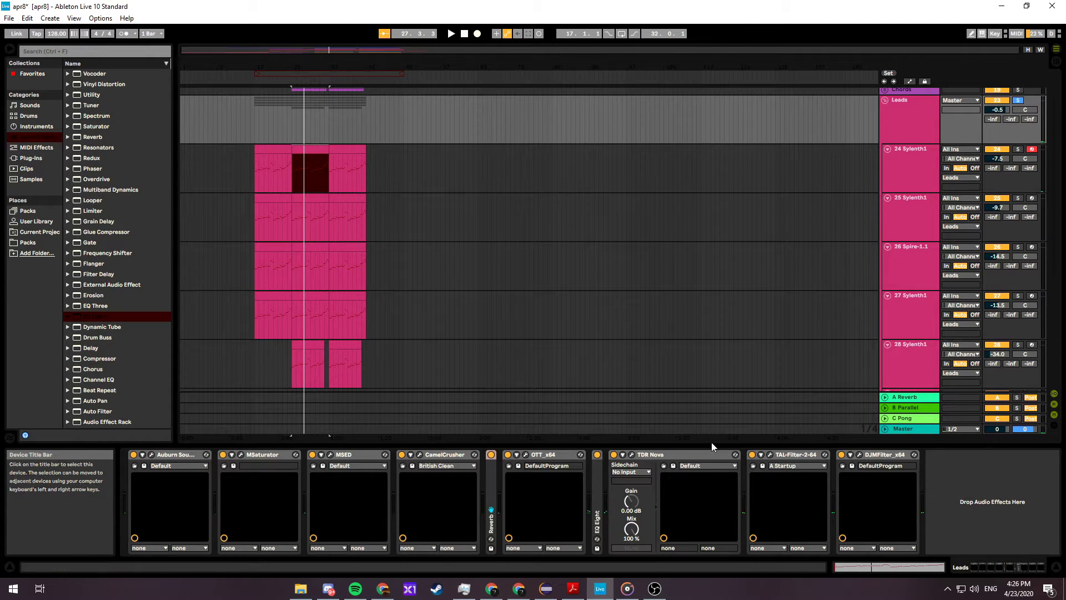
pyautogui.doubleClick(601, 475)
pyautogui.press('space')
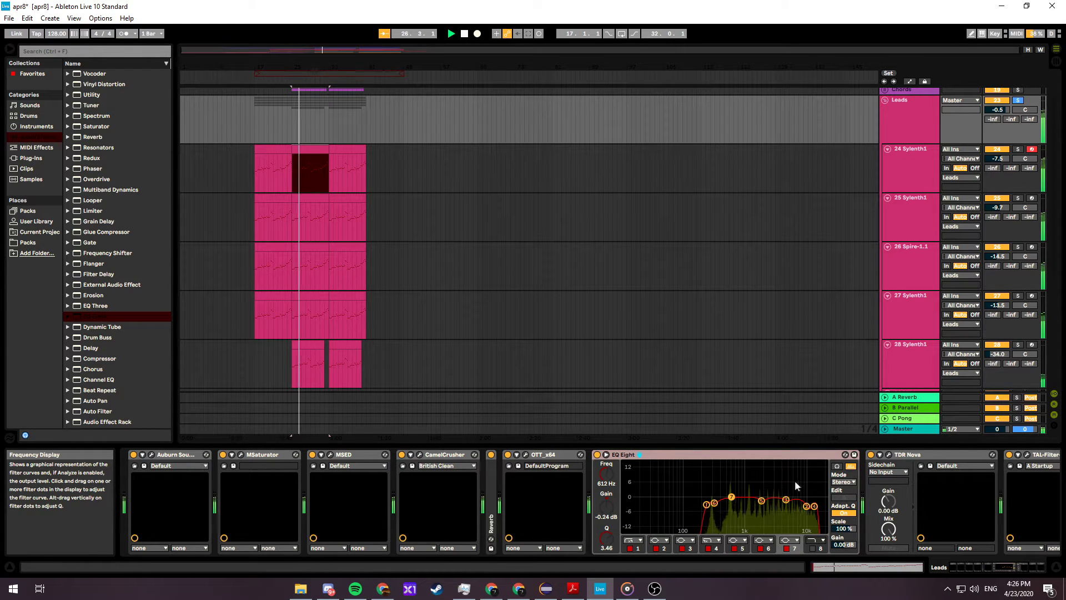
pyautogui.doubleClick(734, 457)
# - Open TDR Nova on the Leads group, examine its dynamic EQ bands during playback, and close its window
pyautogui.click(665, 453)
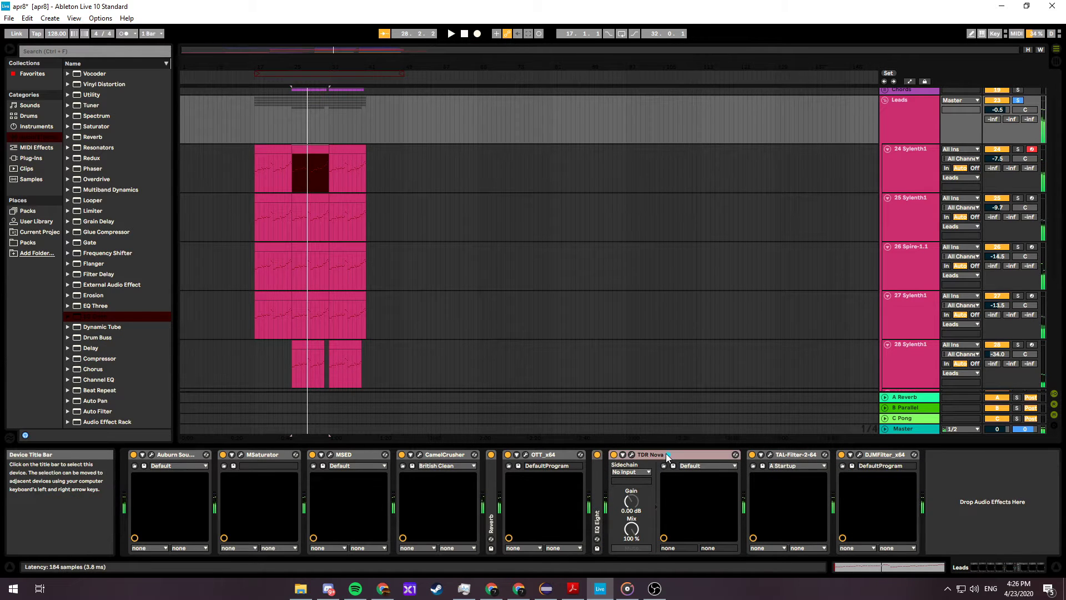
pyautogui.click(632, 454)
pyautogui.press('space')
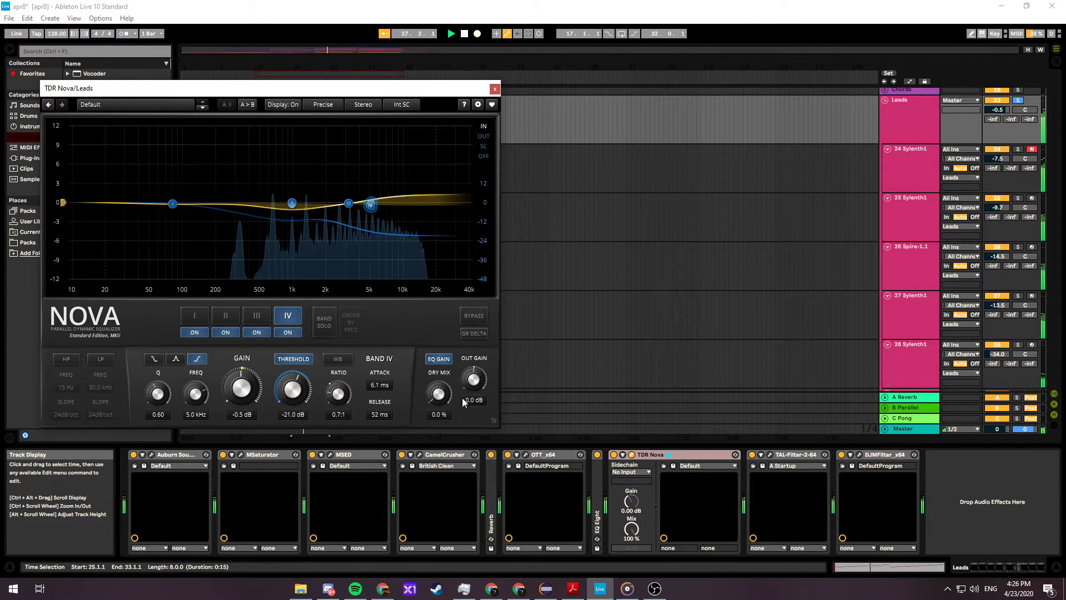
pyautogui.click(495, 90)
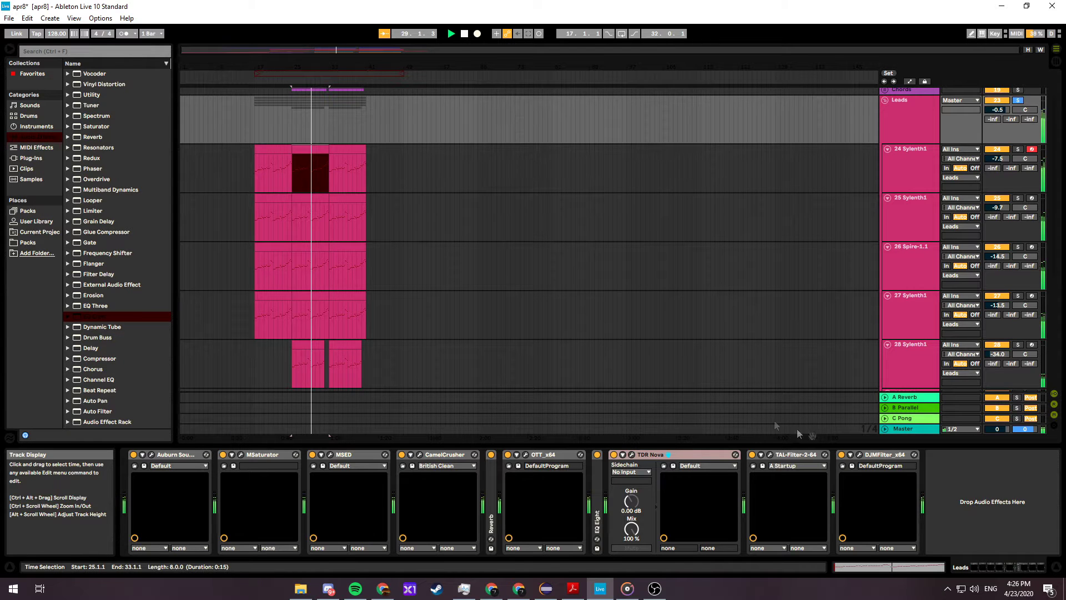
# - Inspect the TAL-Filter-2 volume curve and the DJMFilter on the Leads group, closing both windows, and replay the leads
pyautogui.click(771, 454)
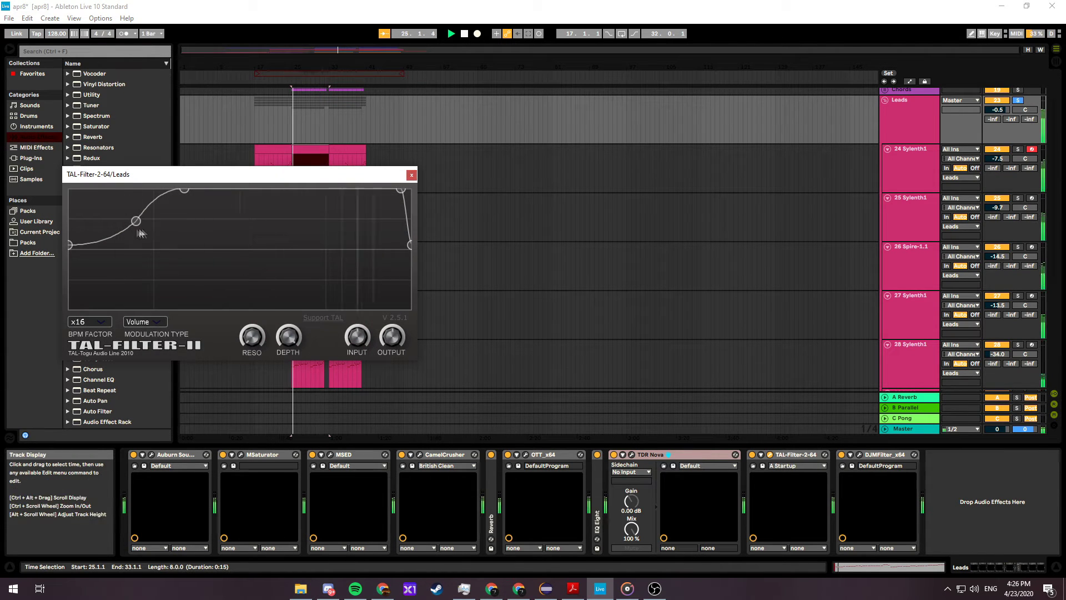
pyautogui.click(411, 176)
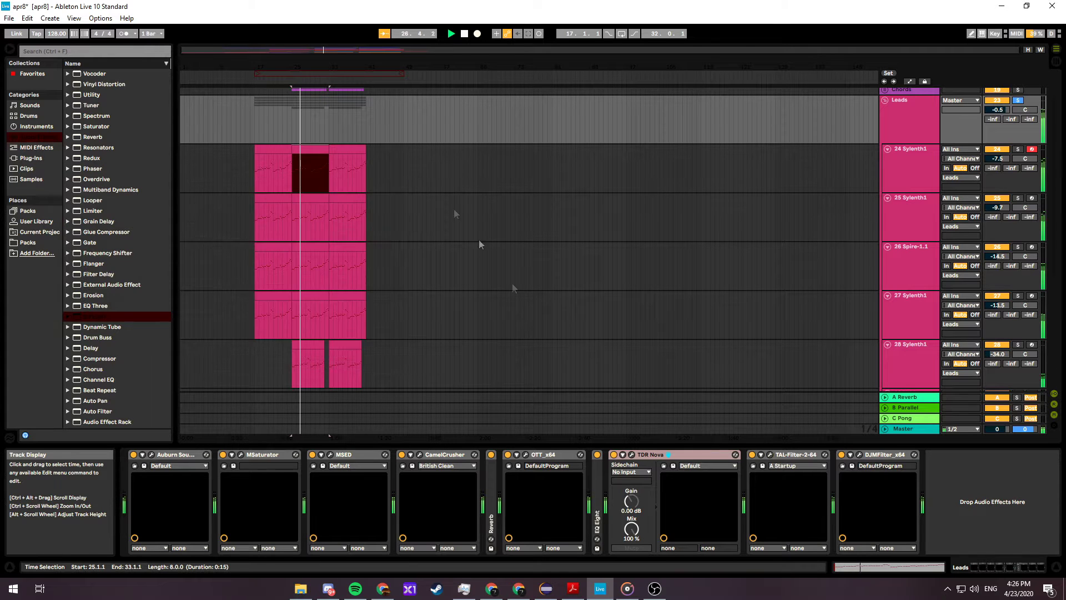
pyautogui.click(851, 455)
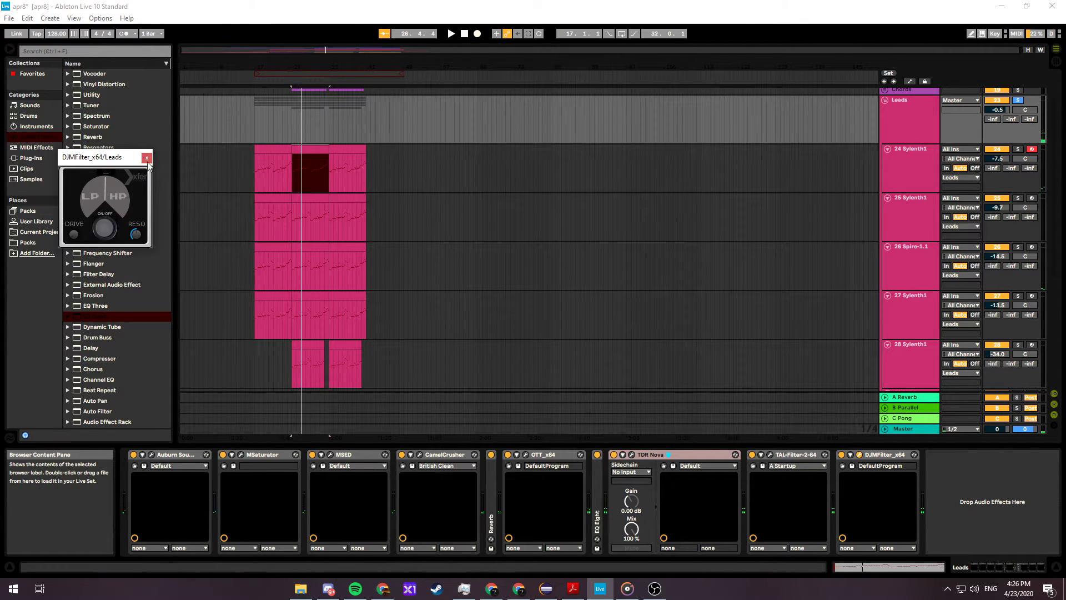
pyautogui.click(147, 158)
pyautogui.press('space')
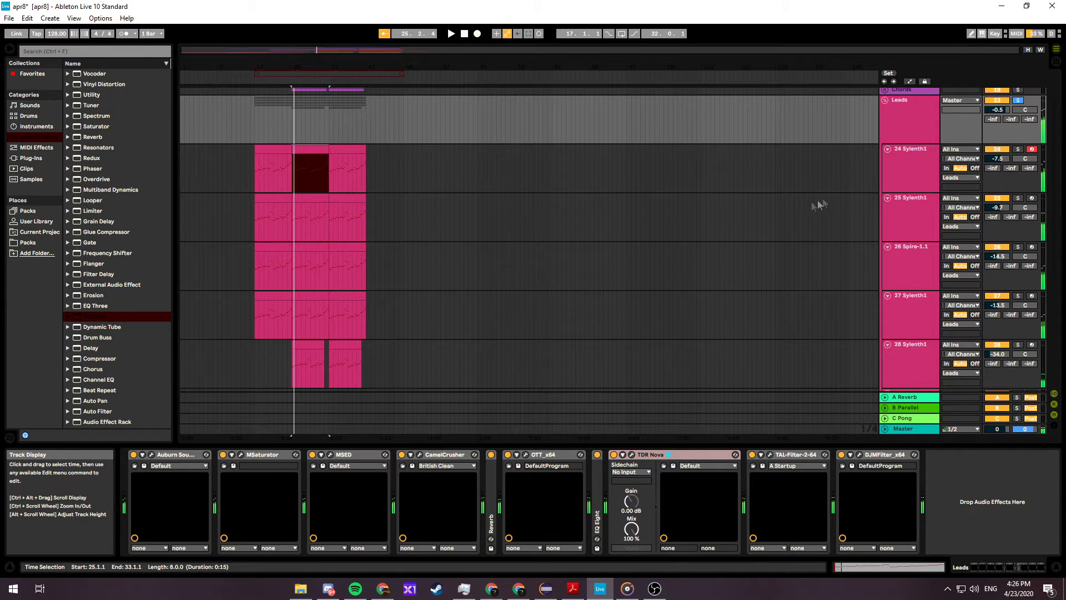
# - Play the Bass group with its rack's Low chain soloed, examining Bass Mono, EQ Three and the TAL-Filter-2 volume curve
pyautogui.scroll(-1, 840, 188)
pyautogui.scroll(2, 841, 188)
pyautogui.press('space')
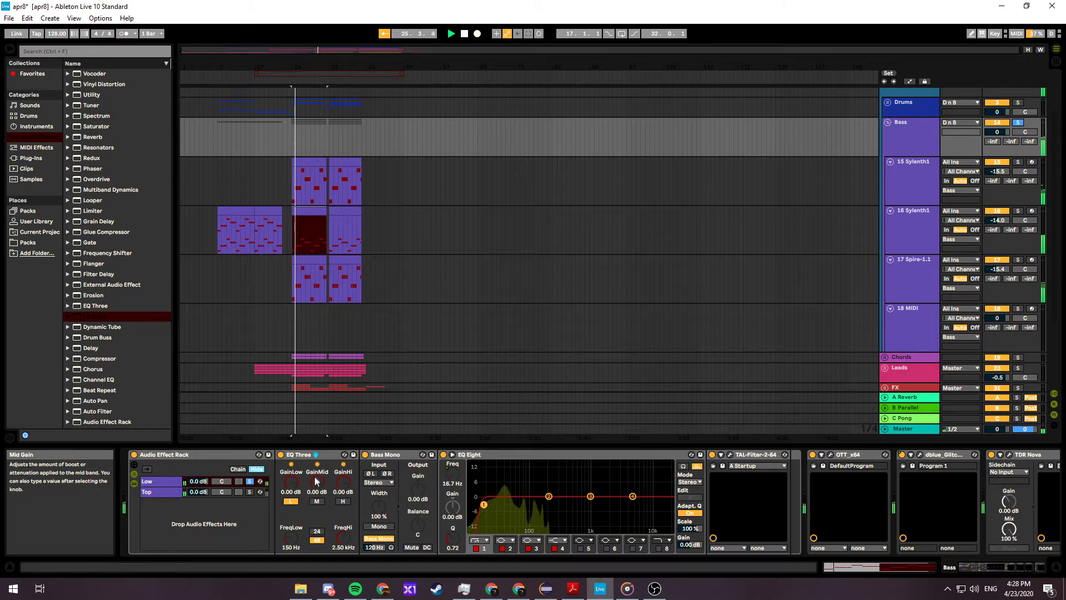
pyautogui.click(250, 481)
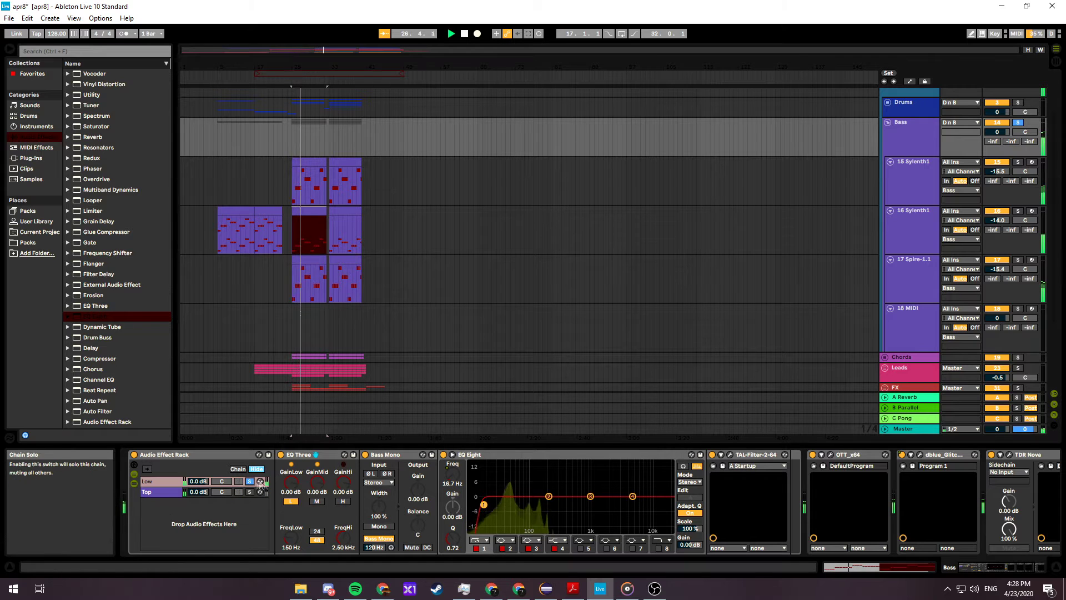
pyautogui.click(397, 456)
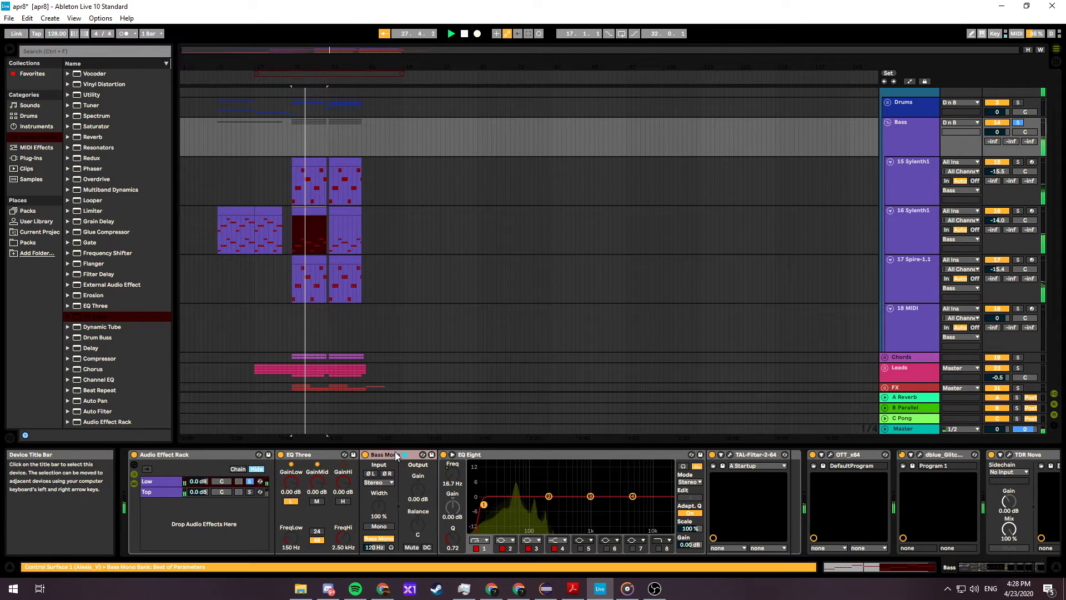
pyautogui.click(309, 454)
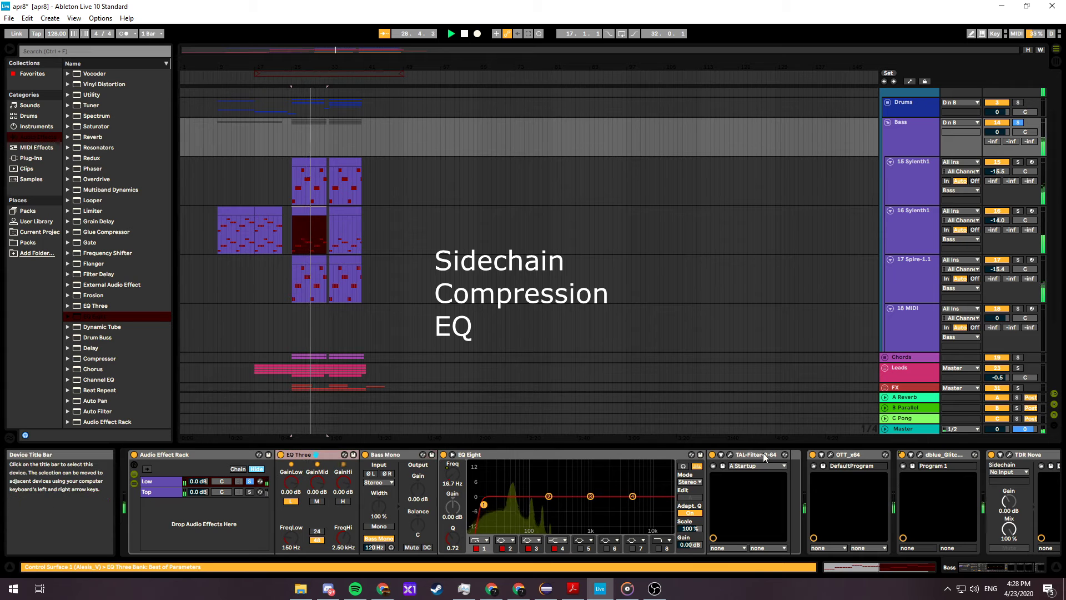
pyautogui.click(731, 455)
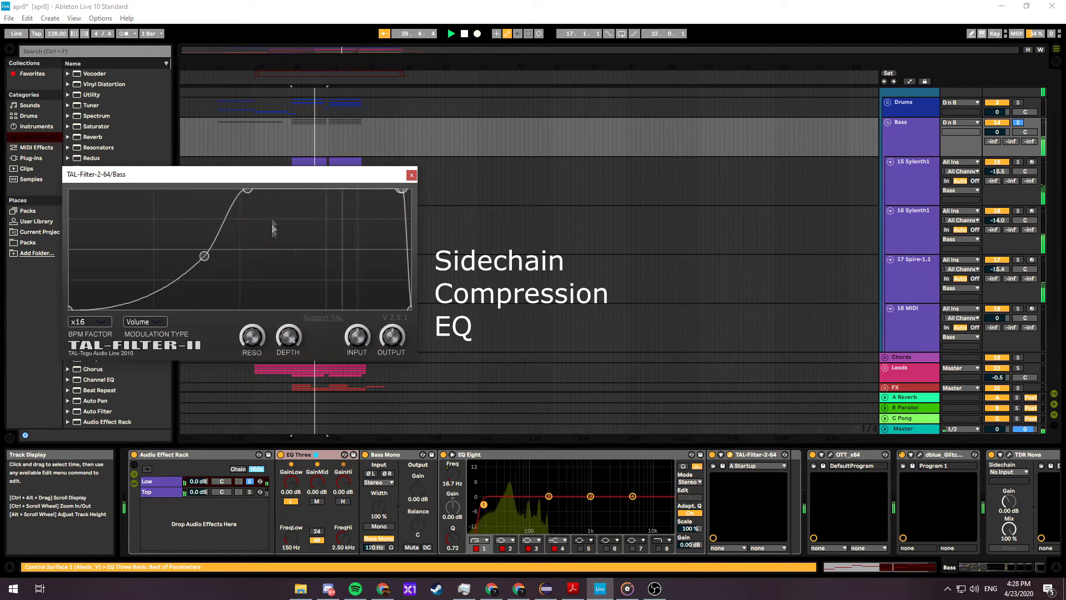
# - Close the Bass group's TAL-Filter-2 window and replay the soloed Low chain
pyautogui.click(412, 175)
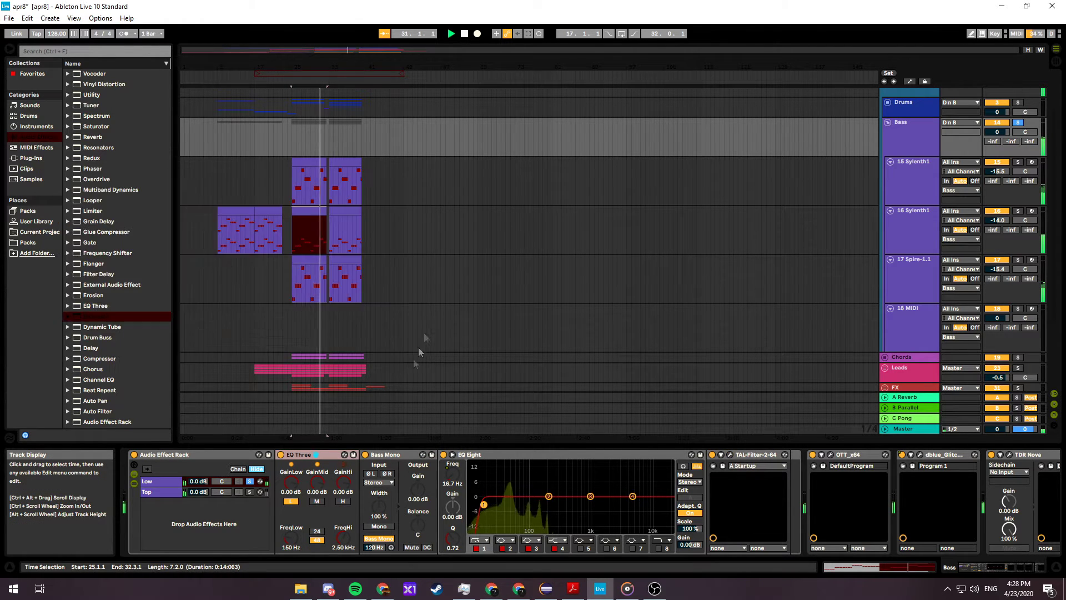
pyautogui.press('space')
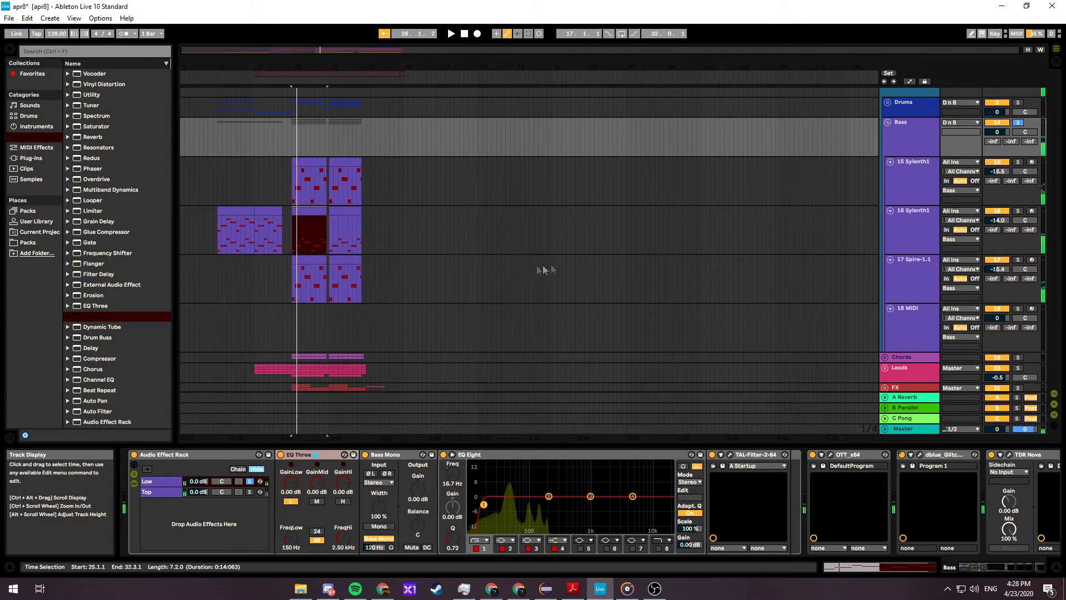
pyautogui.press('space')
# - Unfold the Drums group, solo its first Kick track and play it together with the Bass group's Low chain
pyautogui.scroll(1, 599, 269)
pyautogui.click(888, 135)
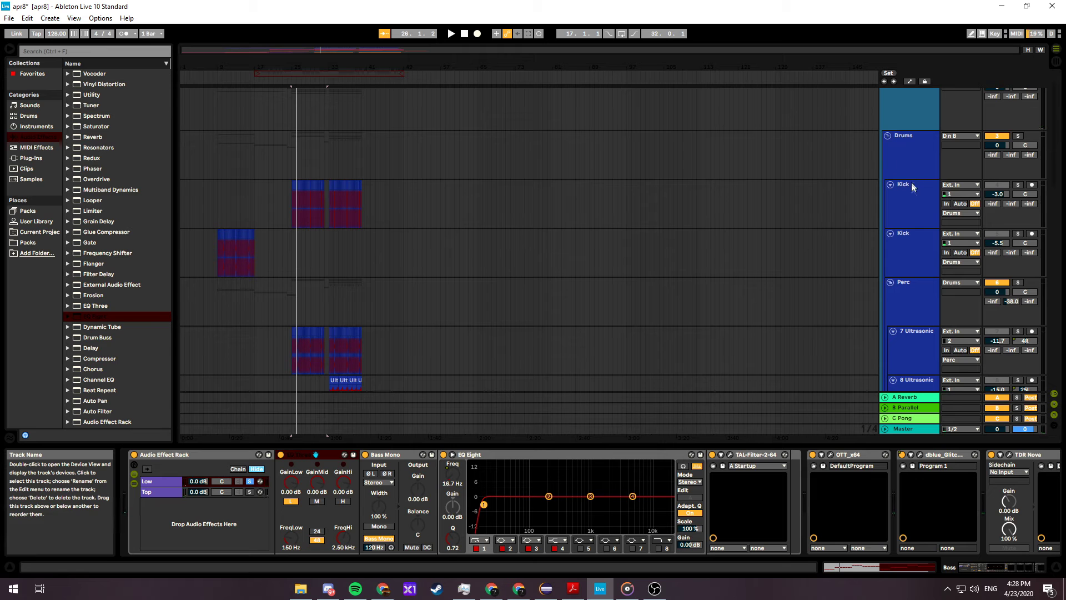
pyautogui.press('space')
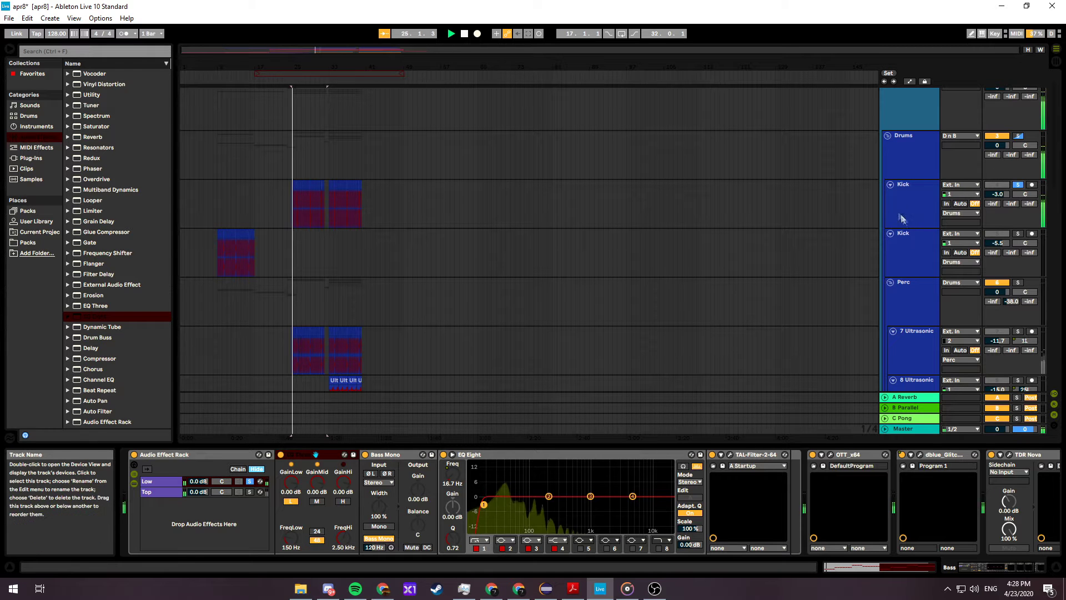
pyautogui.scroll(-4, 863, 234)
pyautogui.scroll(-8, 863, 234)
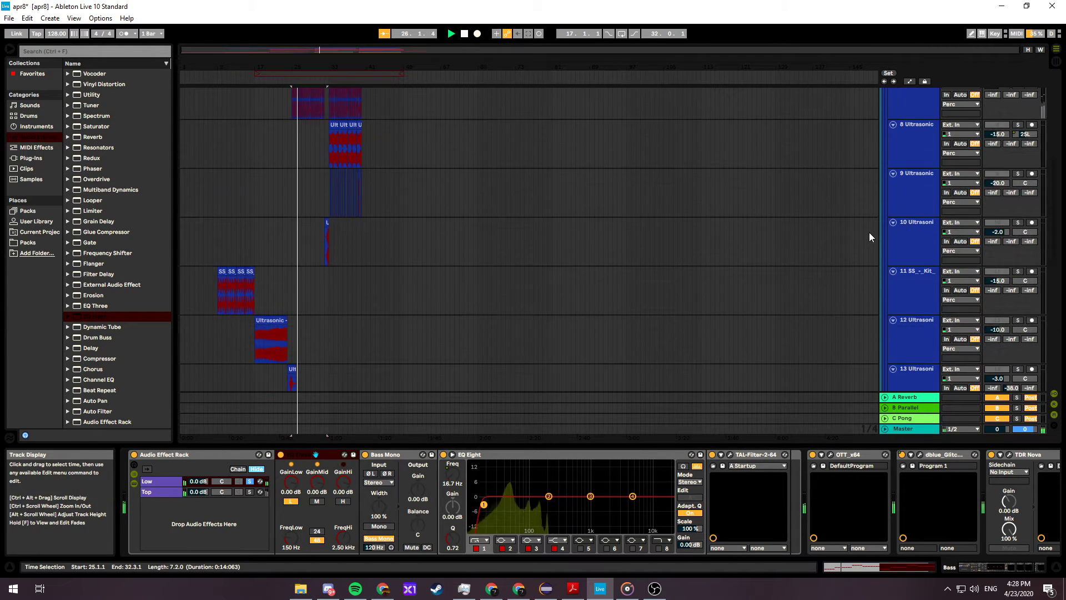
pyautogui.scroll(-1, 523, 291)
pyautogui.press('space')
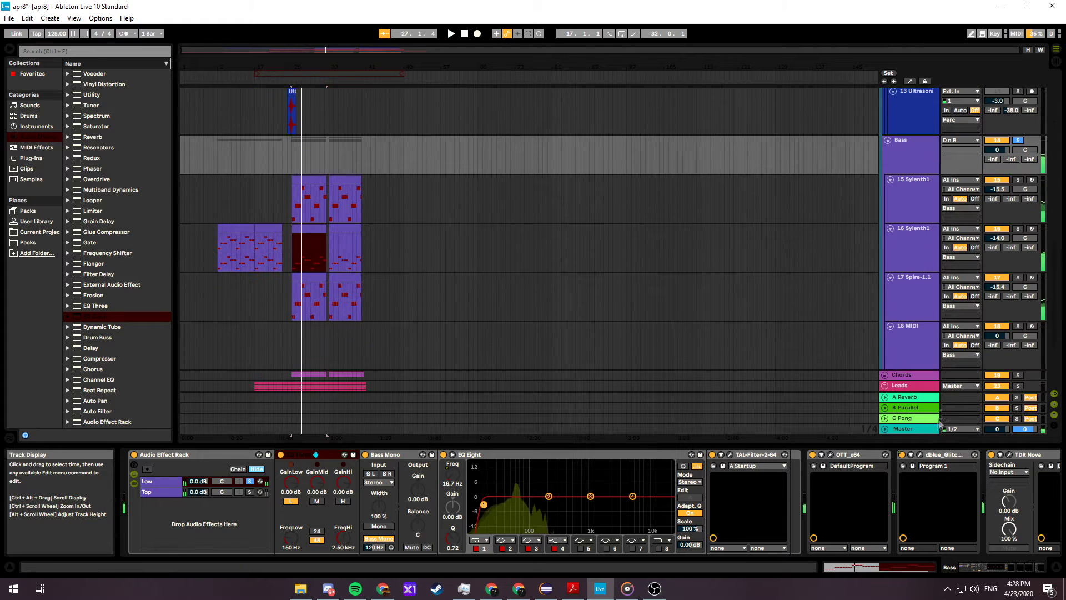
# - Open s(M)exoscope on the Master track, examine the combined kick and bass waveform during playback, and close its window
pyautogui.click(924, 428)
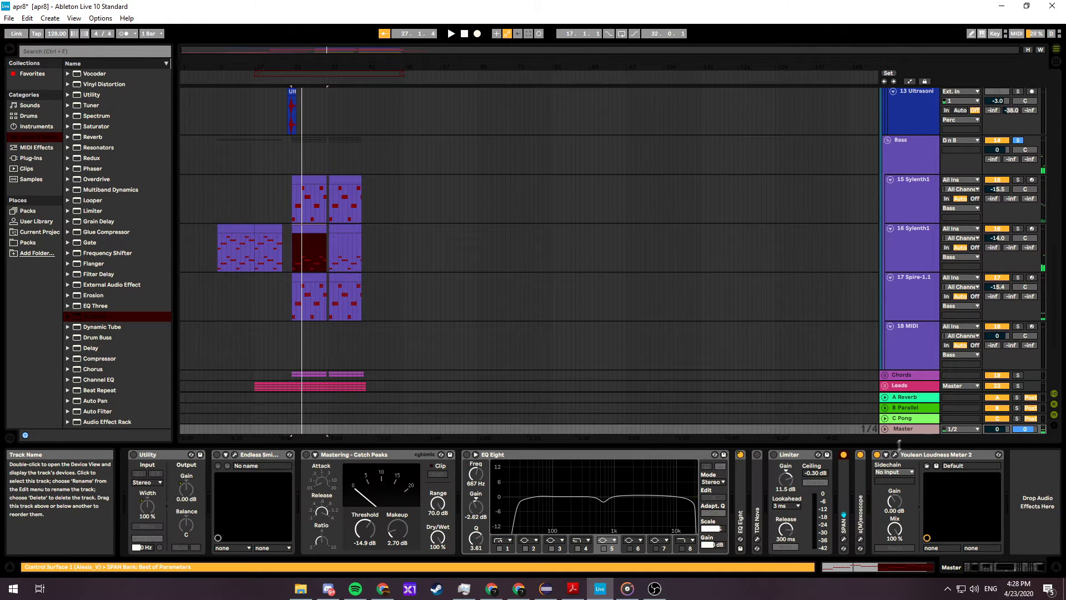
pyautogui.click(861, 539)
pyautogui.moveTo(621, 379); pyautogui.dragTo(414, 225)
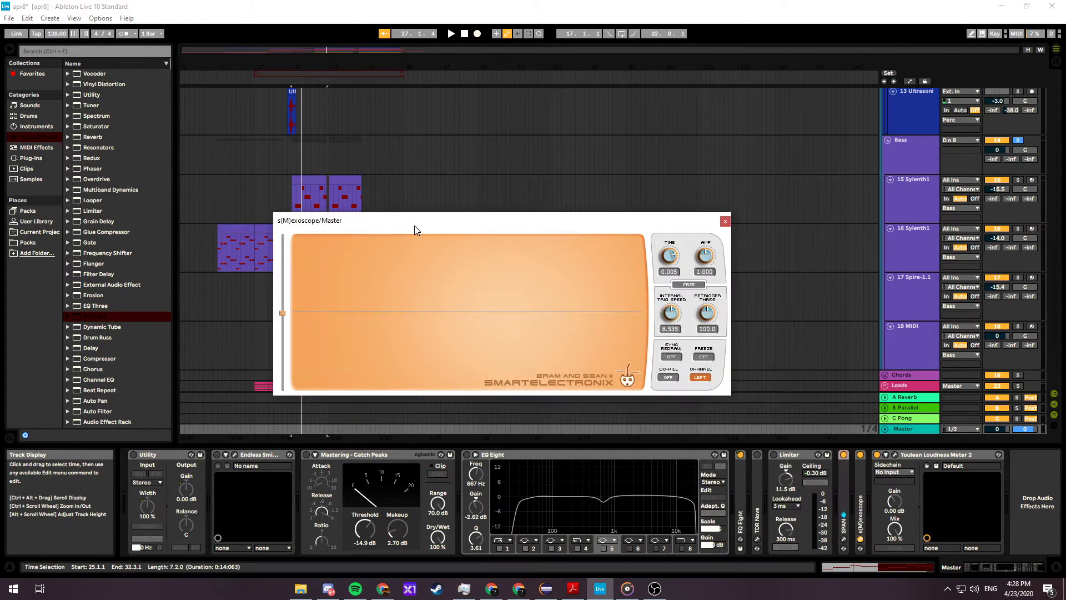
pyautogui.press('space')
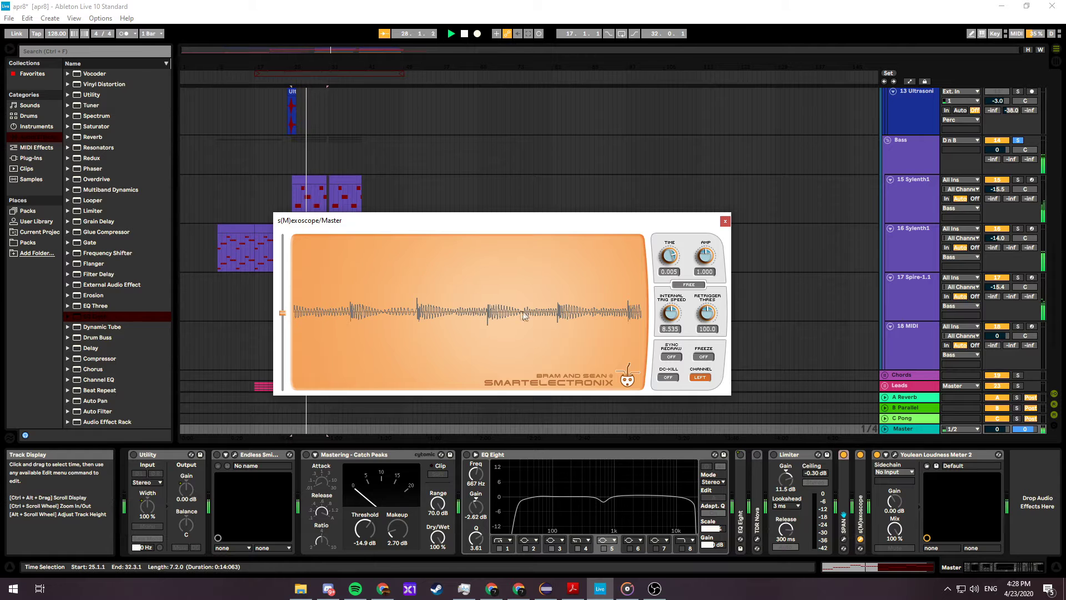
pyautogui.press('space')
pyautogui.click(726, 222)
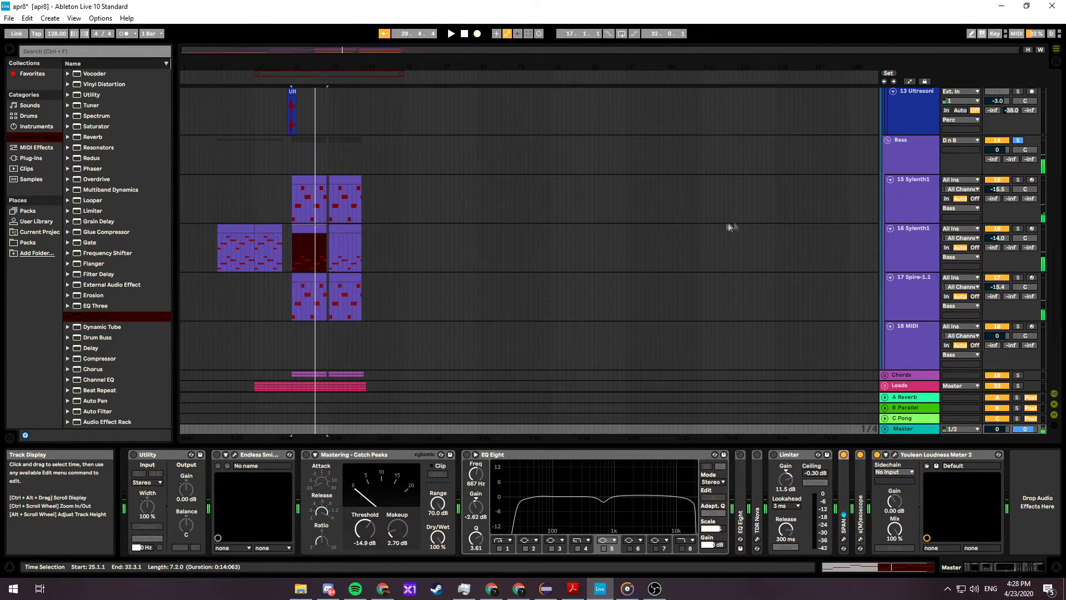
# - Solo the Top chain in the Bass group's Audio Effect Rack and play it
pyautogui.click(913, 155)
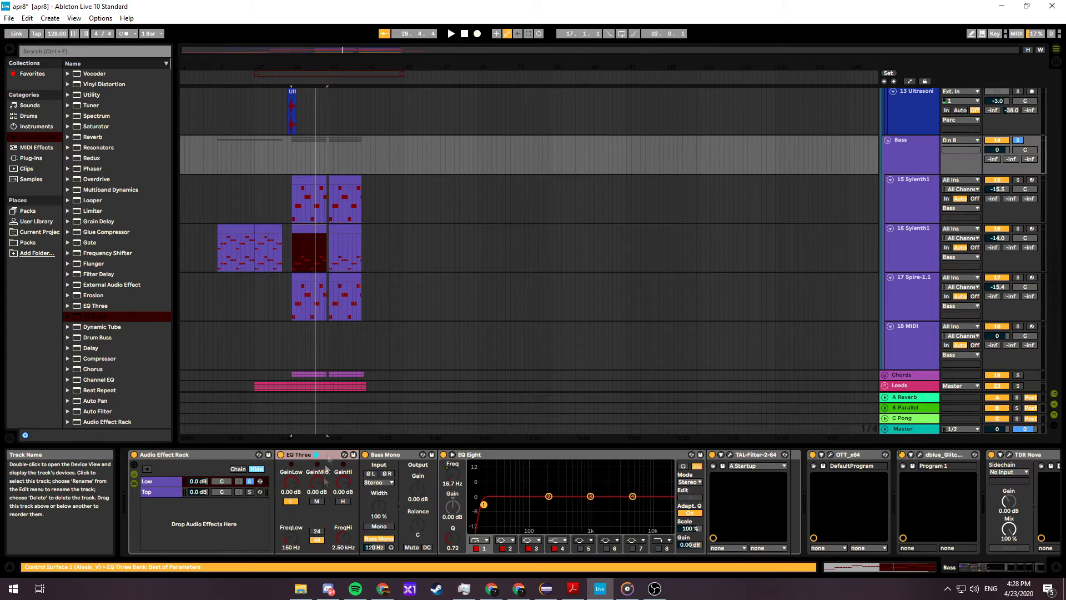
pyautogui.click(249, 491)
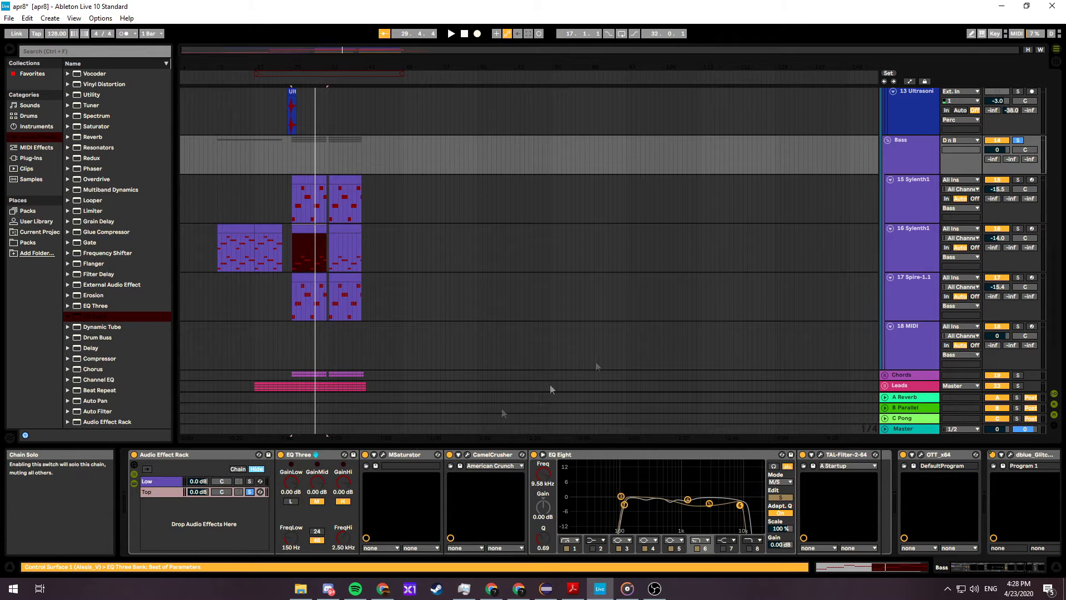
pyautogui.press('space')
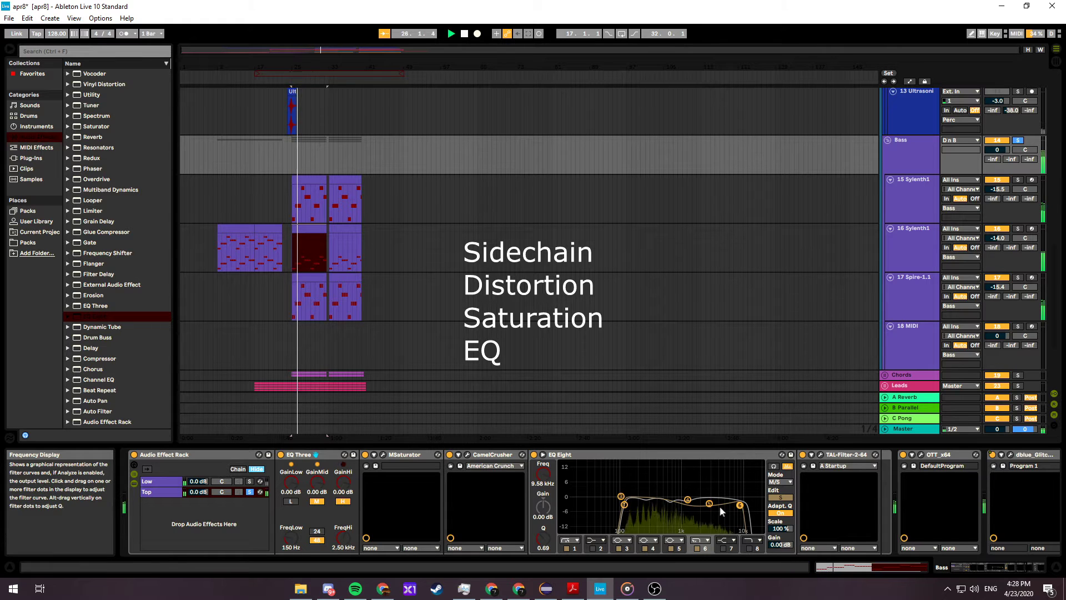
# - Examine the Top chain's EQ Eight by switching between its mid and side curves and toggling the device off and on during playback
pyautogui.click(679, 455)
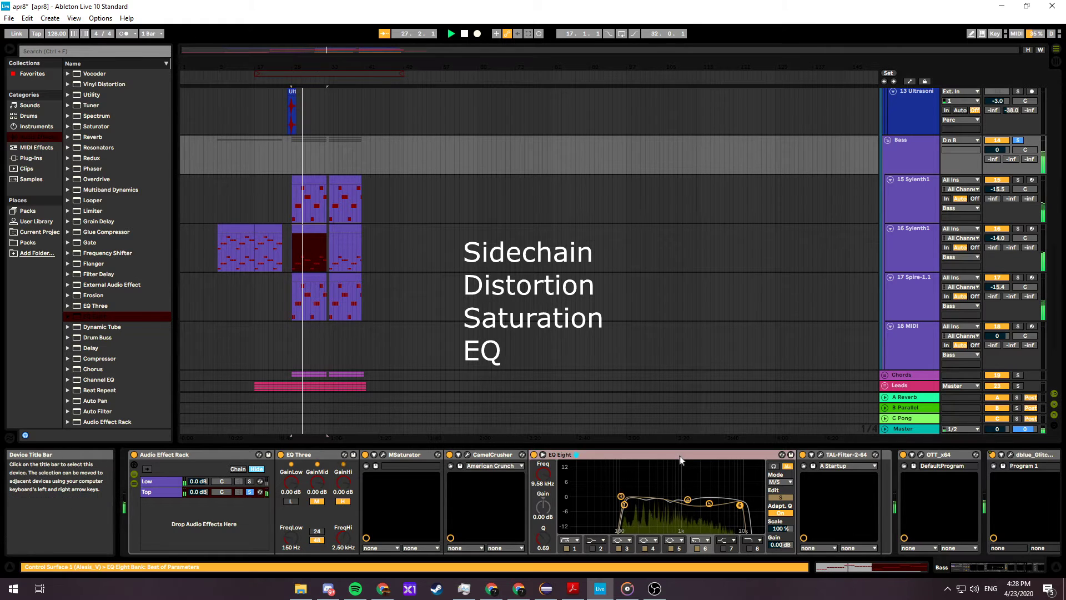
pyautogui.click(783, 497)
pyautogui.click(785, 499)
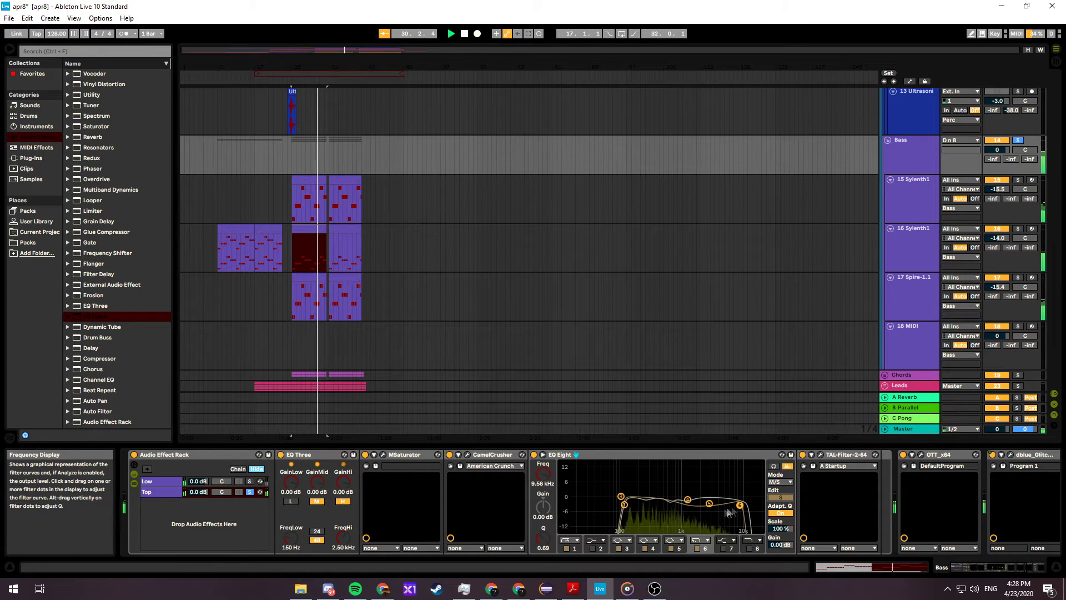
pyautogui.click(780, 497)
pyautogui.click(534, 456)
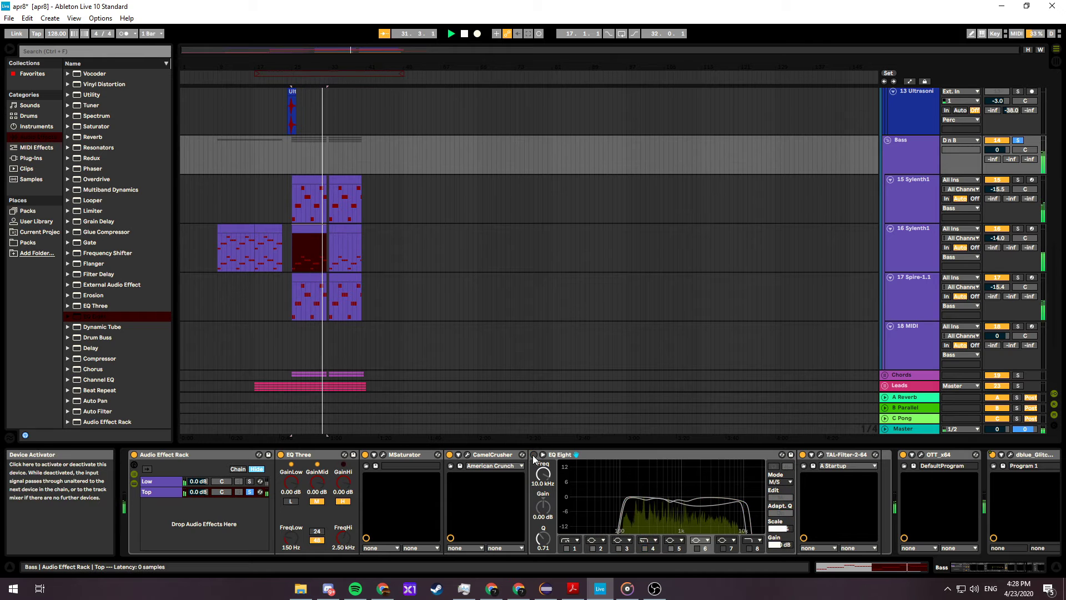
pyautogui.click(533, 456)
pyautogui.click(533, 456)
pyautogui.click(534, 456)
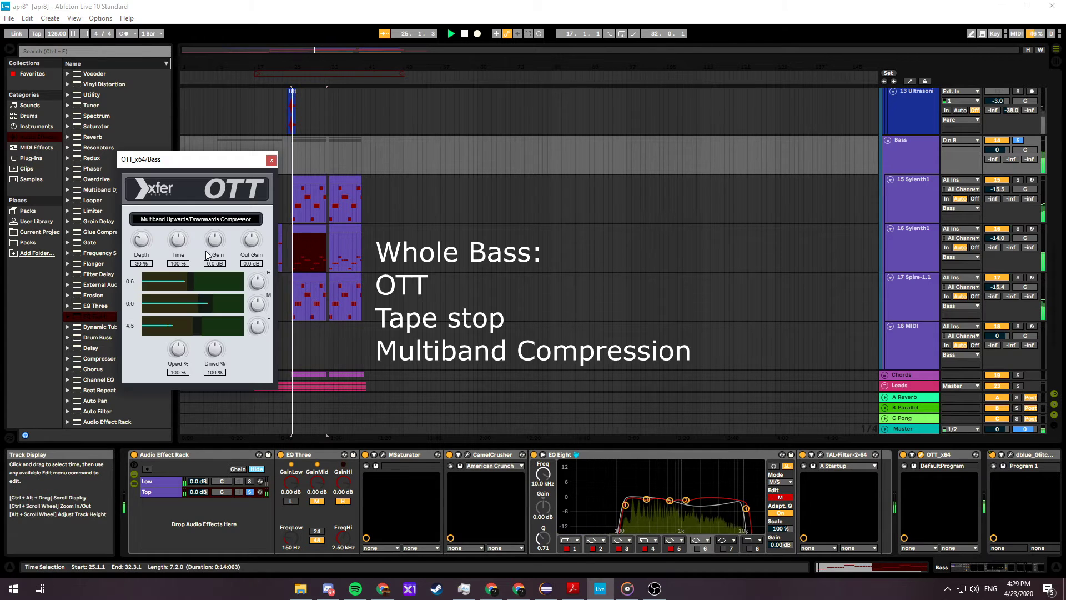
# - Compare the Bass group with OTT bypassed and enabled, and close the OTT window
pyautogui.click(904, 454)
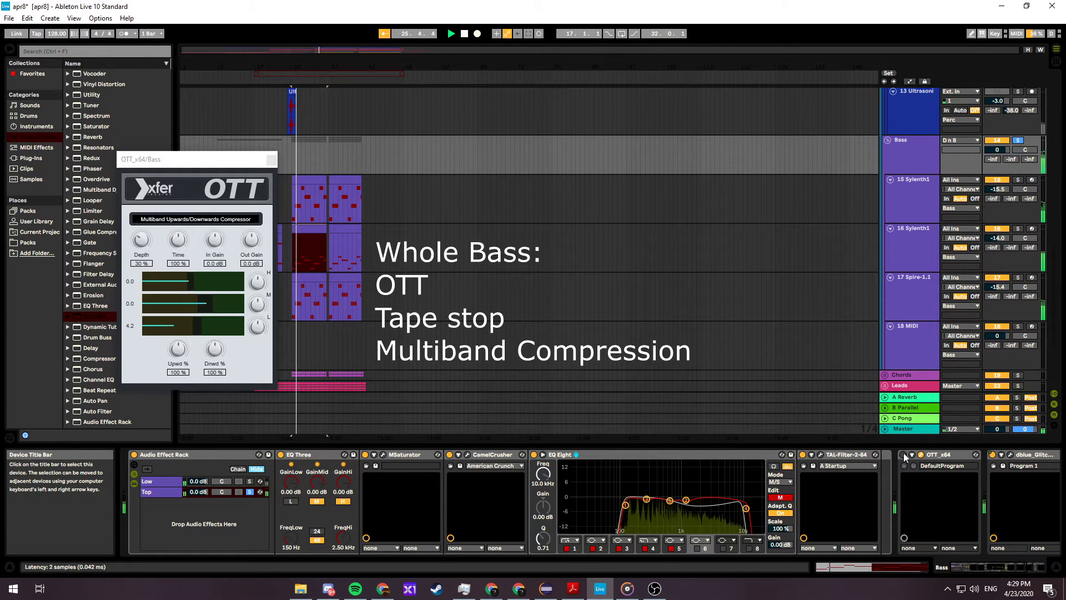
pyautogui.click(904, 454)
pyautogui.click(272, 160)
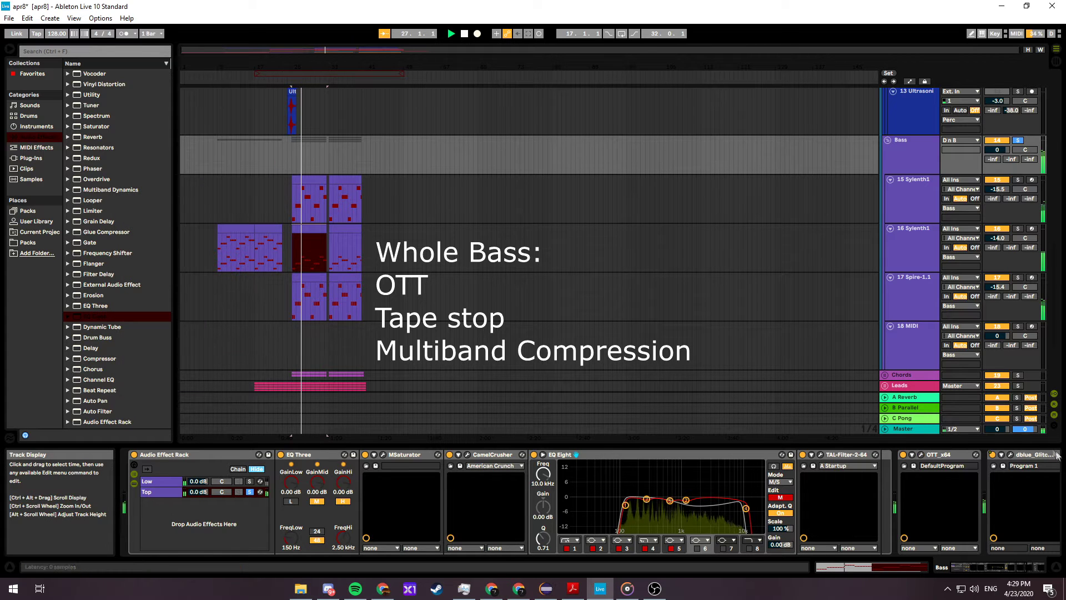
# - Open dblue Glitch on the Bass group, examine its TapeStop pattern during playback, close its window and collapse the device
pyautogui.press('space')
pyautogui.click(1009, 457)
pyautogui.press('space')
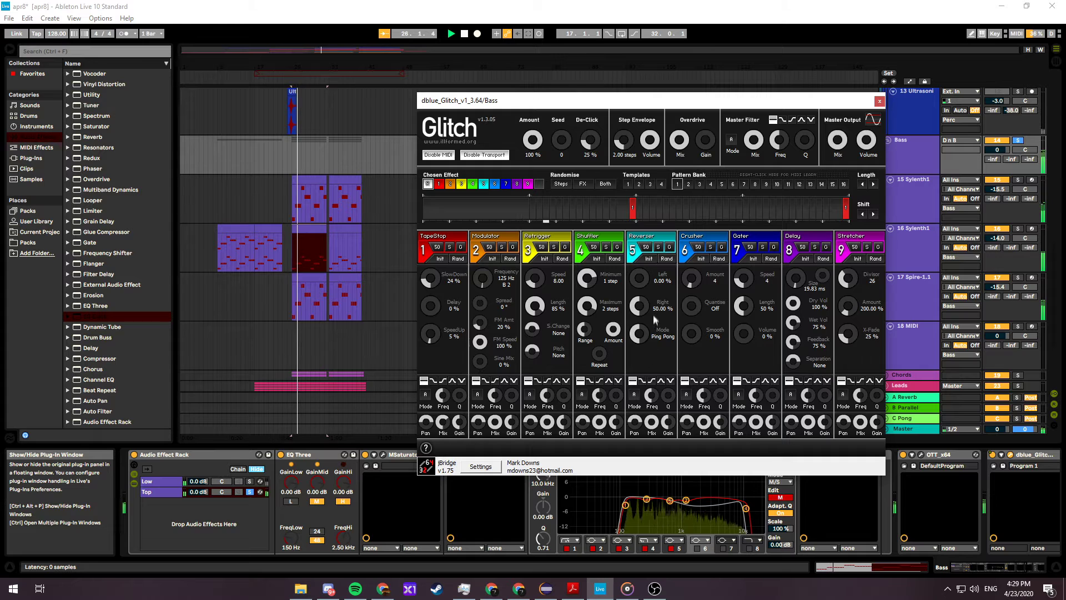
pyautogui.click(879, 102)
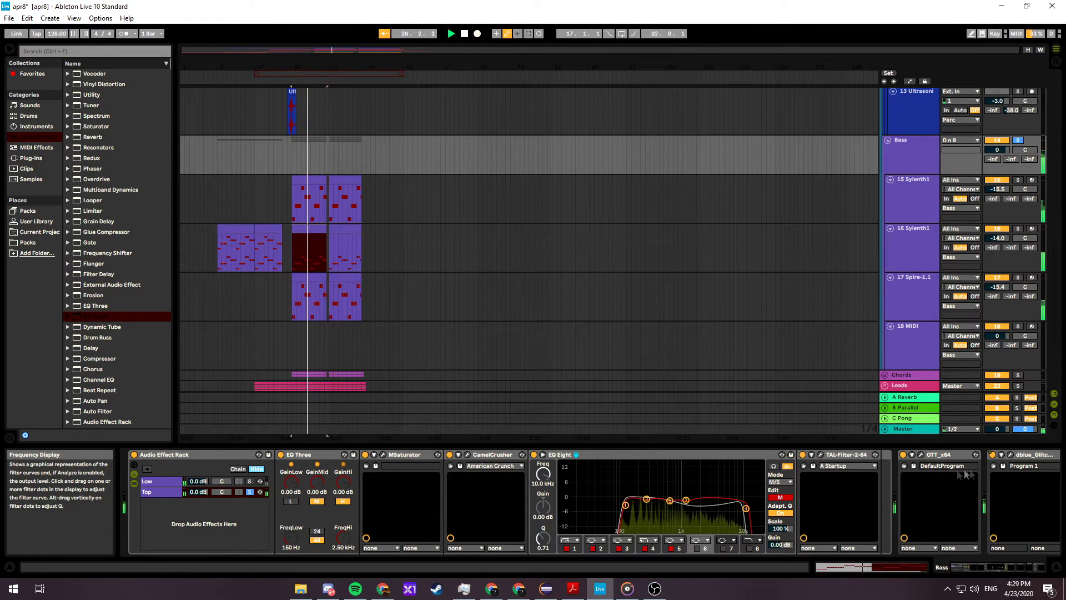
pyautogui.click(1026, 456)
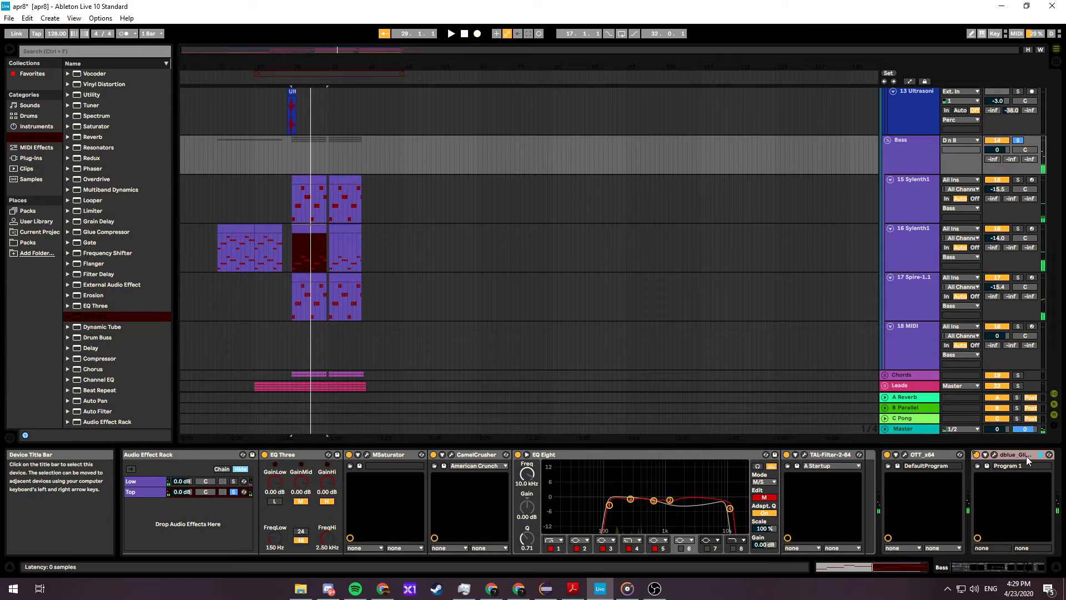
pyautogui.doubleClick(1033, 460)
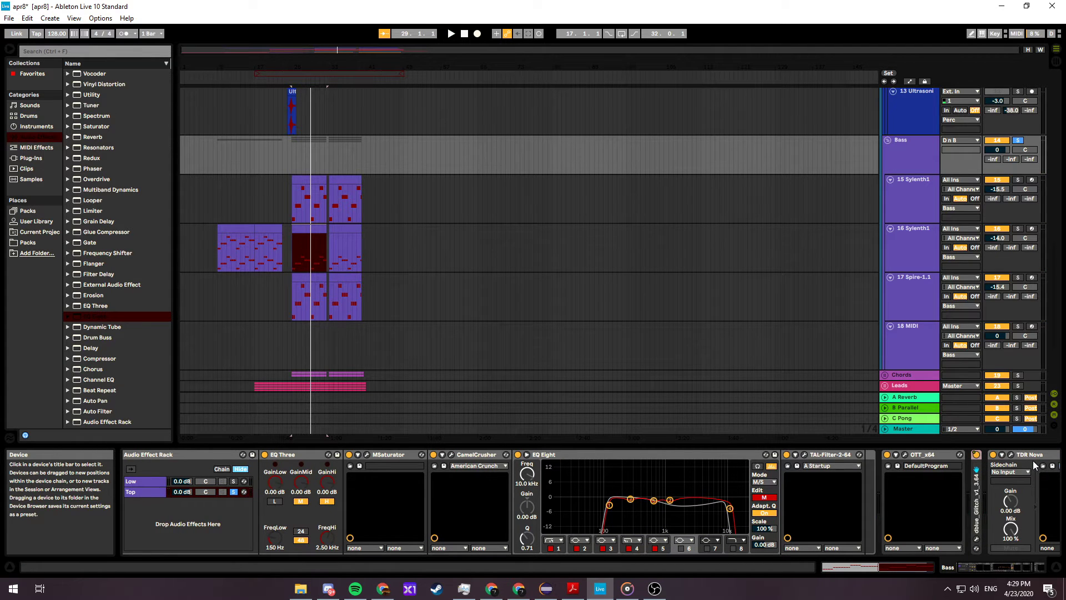
# - Examine TDR Nova's multiband compression on the Bass group during playback and unsolo the rack's Top chain
pyautogui.click(1012, 454)
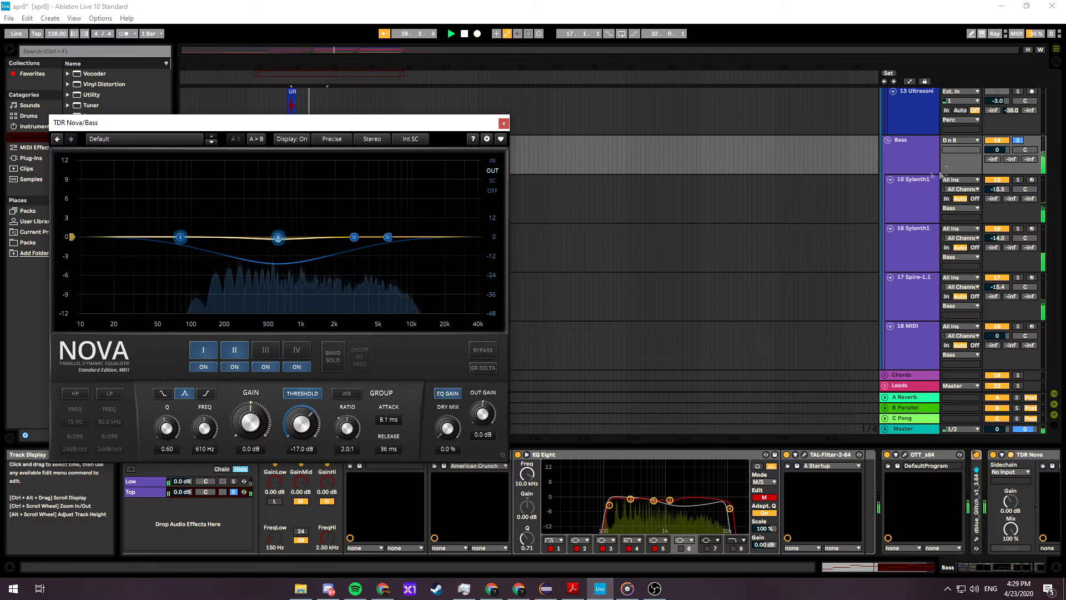
pyautogui.click(237, 493)
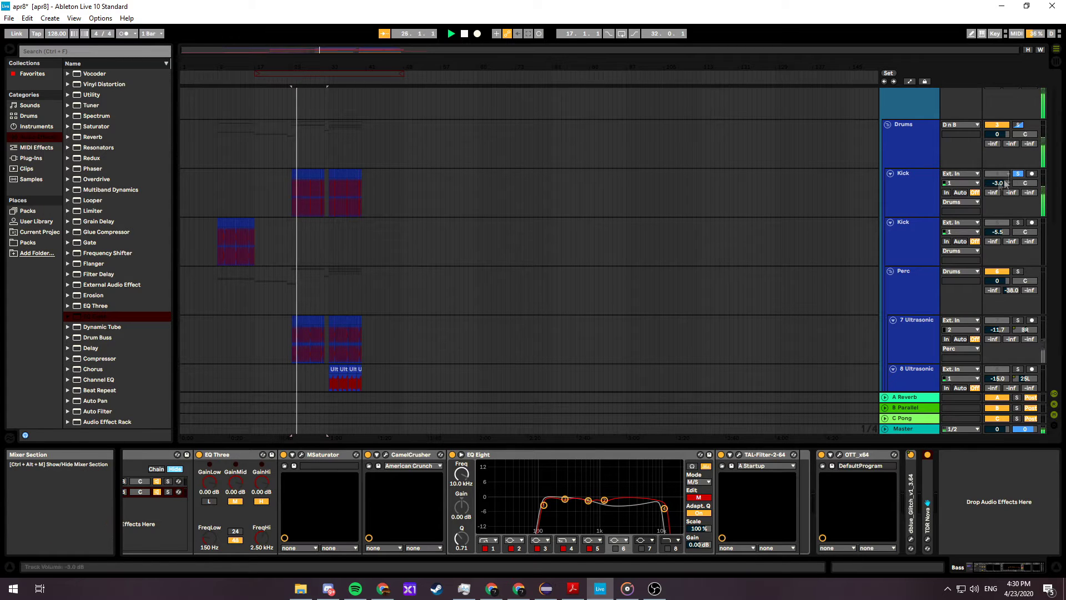
# - Examine the first Kick track's EQ Eight, TDR Nova and Auburn Sounds Couture during playback, closing both plug-in windows
pyautogui.click(917, 192)
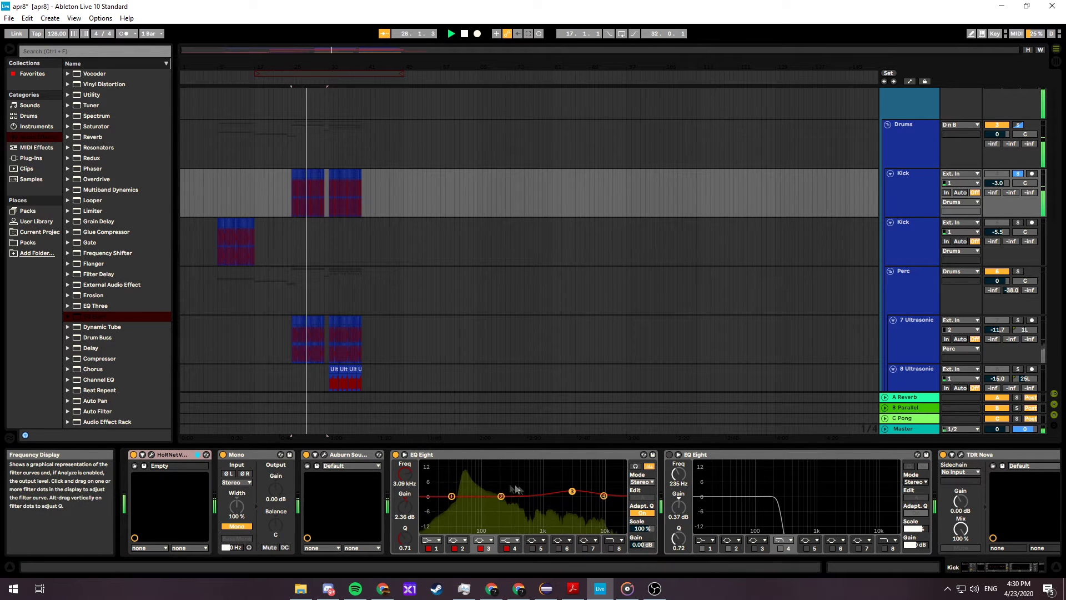
pyautogui.click(960, 454)
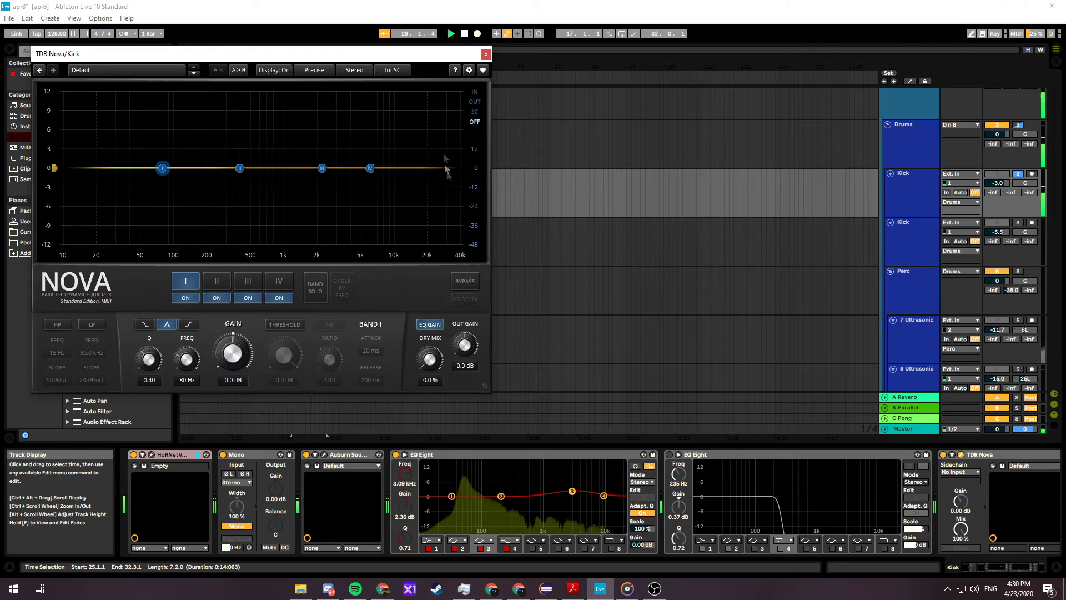
pyautogui.click(486, 54)
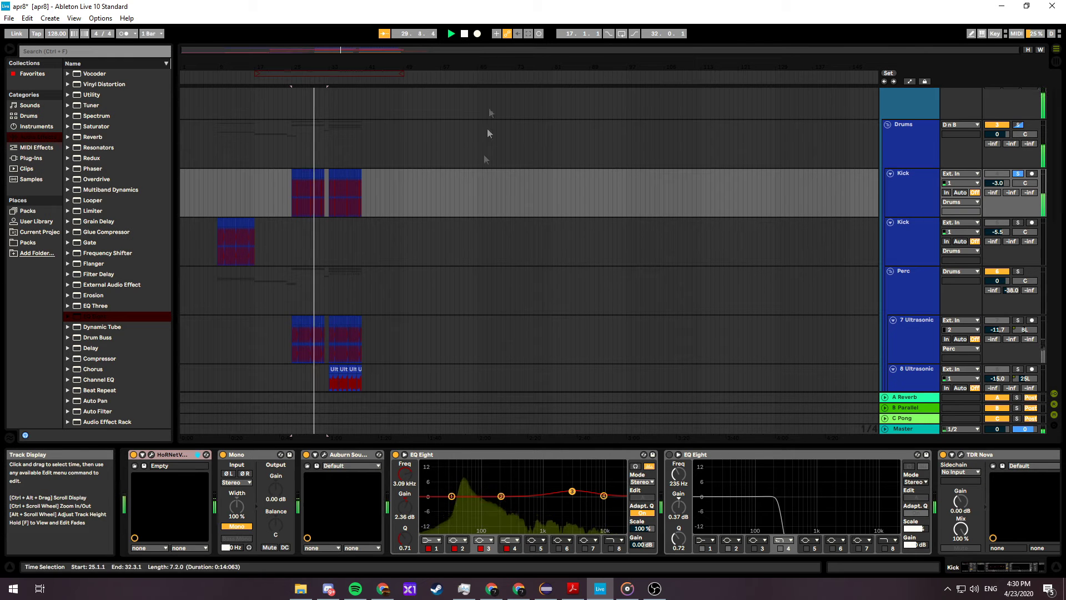
pyautogui.click(325, 454)
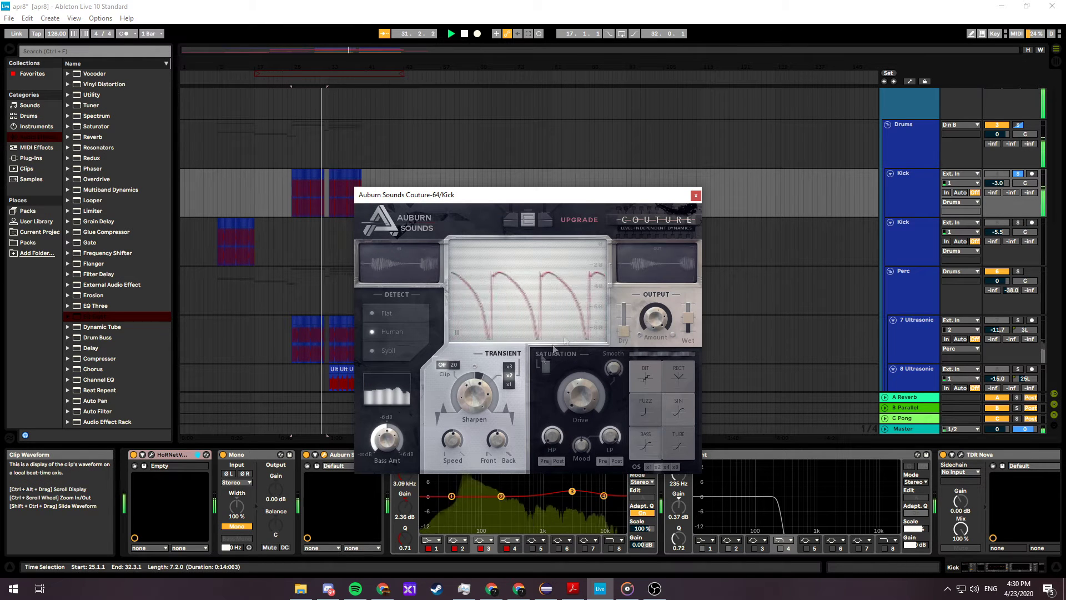
pyautogui.click(696, 196)
# - Solo the 7 Ultrasonic percussion track alongside the Kick, play both, and show the automation lanes to examine its track panning
pyautogui.keyDown('ctrl'); pyautogui.click(1018, 320); pyautogui.keyUp('ctrl')
pyautogui.press('space')
pyautogui.press('space')
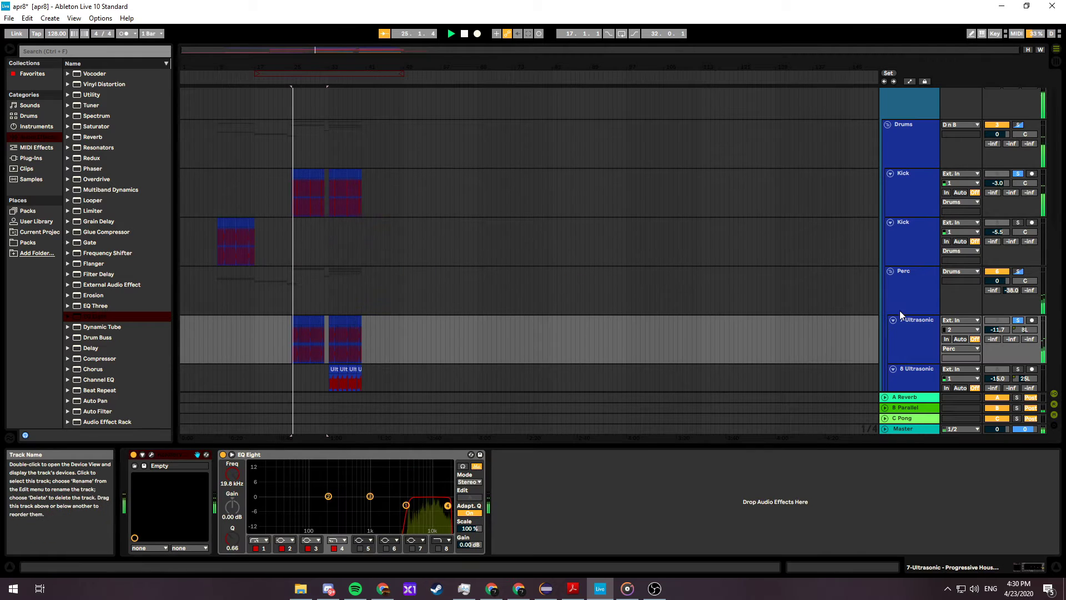
pyautogui.scroll(-2, 900, 310)
pyautogui.scroll(-1, 905, 298)
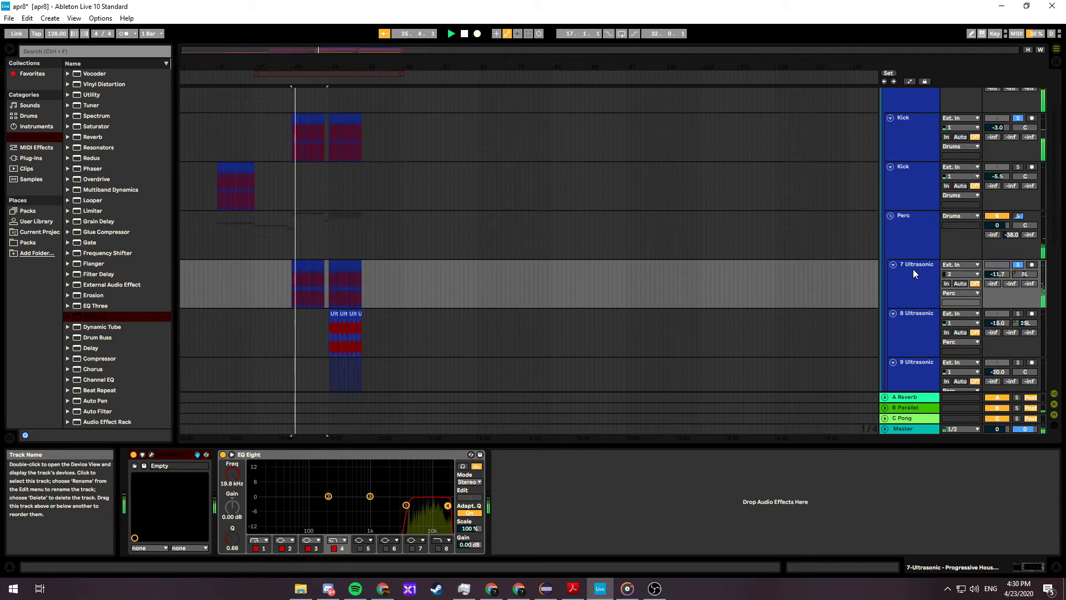
pyautogui.click(910, 82)
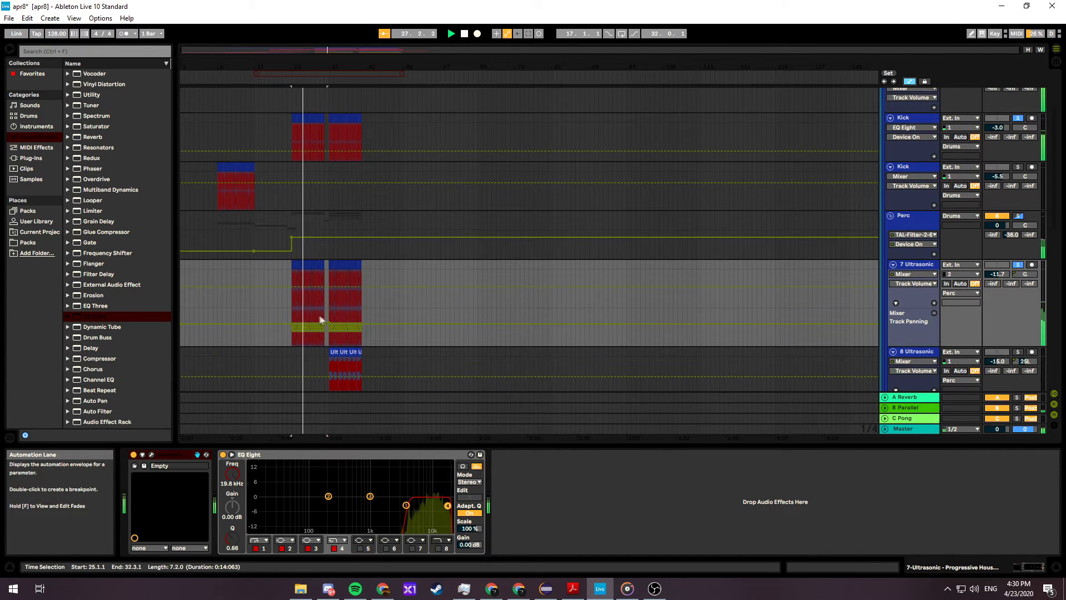
# - Play the Perc group and examine its effect chain, opening TAL-Filter-2 to inspect the volume curve
pyautogui.scroll(6, 294, 328)
pyautogui.scroll(-4, 510, 329)
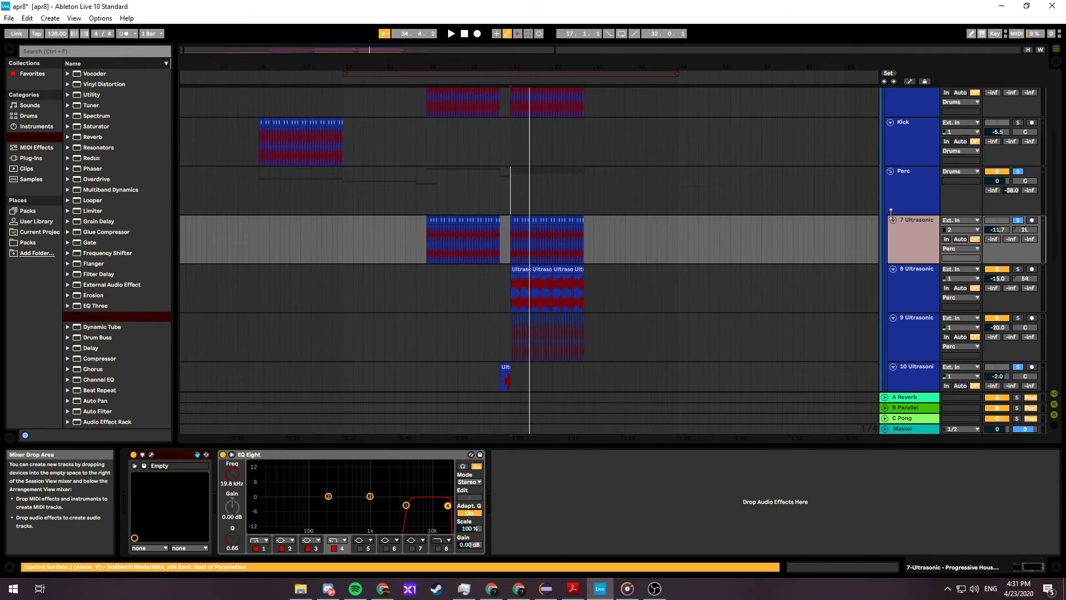
pyautogui.click(891, 212)
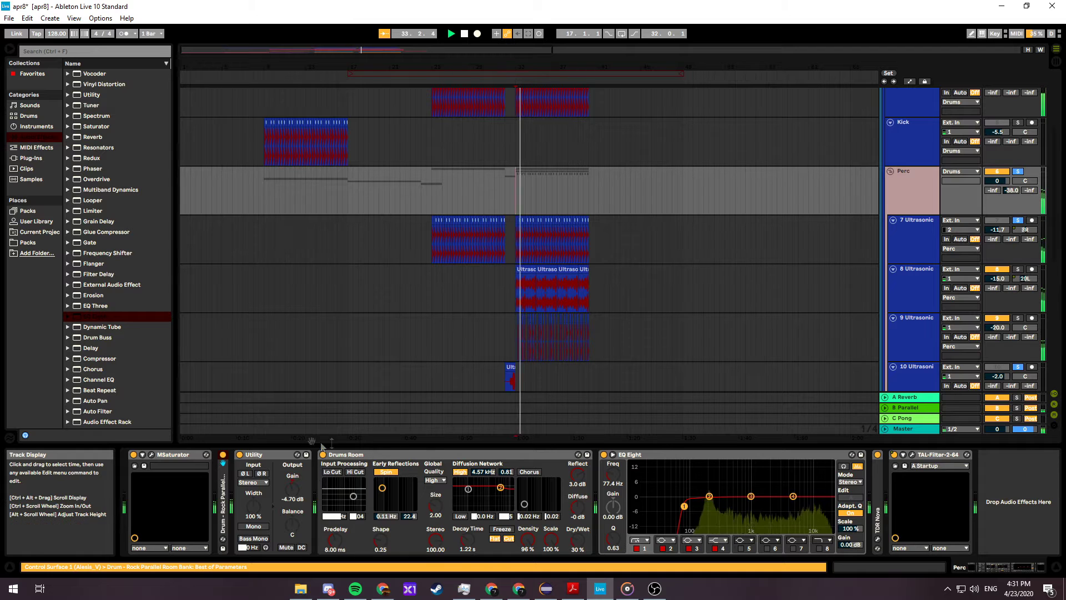
pyautogui.click(912, 454)
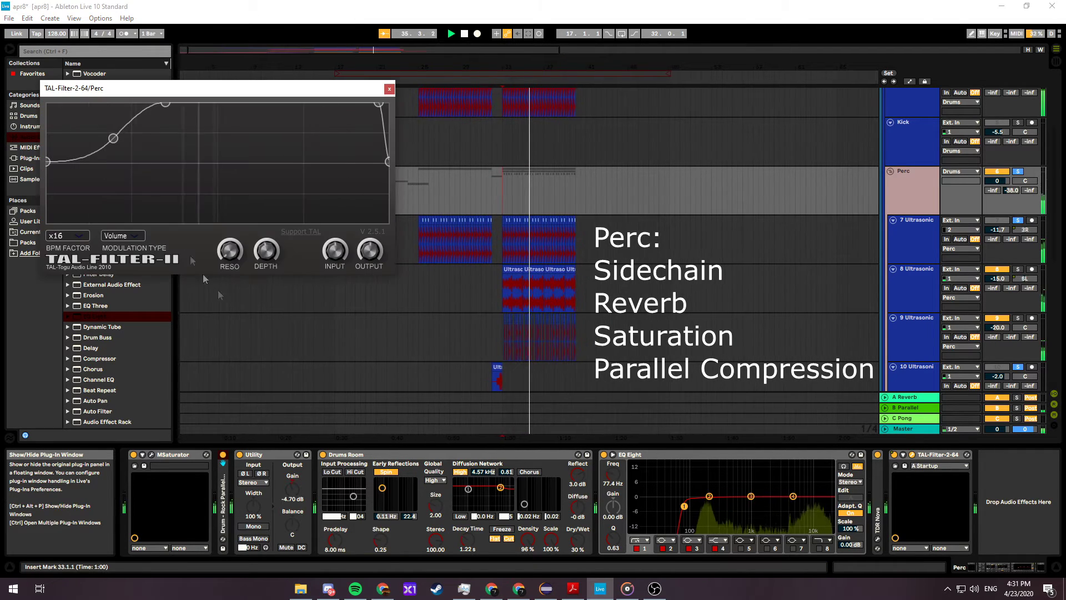
# - Recheck TAL-Filter-2's volume curve on the Perc group during playback, then close its plug-in window
pyautogui.click(390, 89)
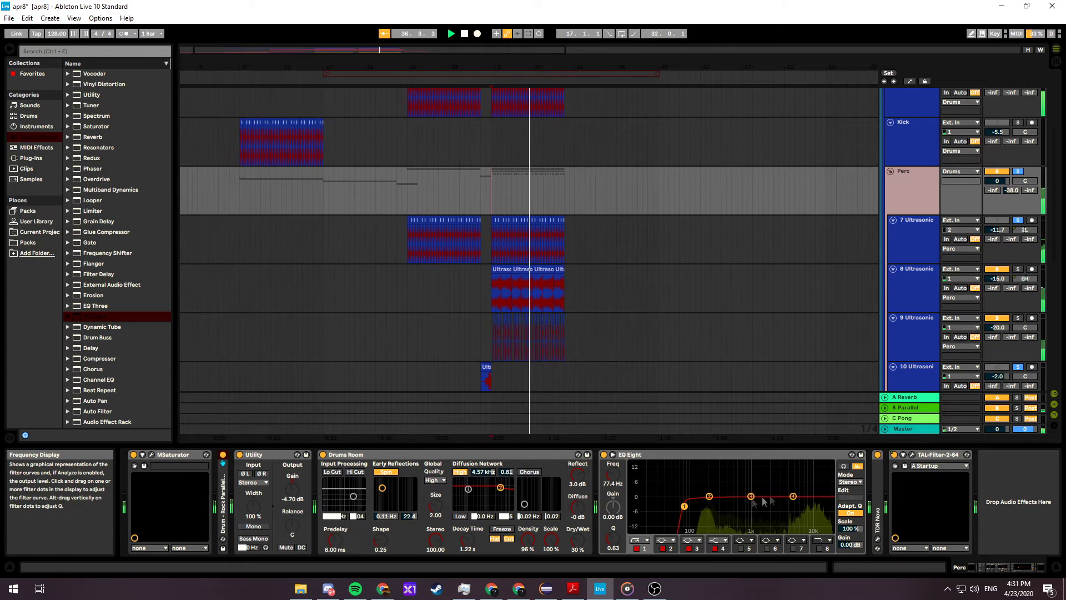
pyautogui.click(905, 465)
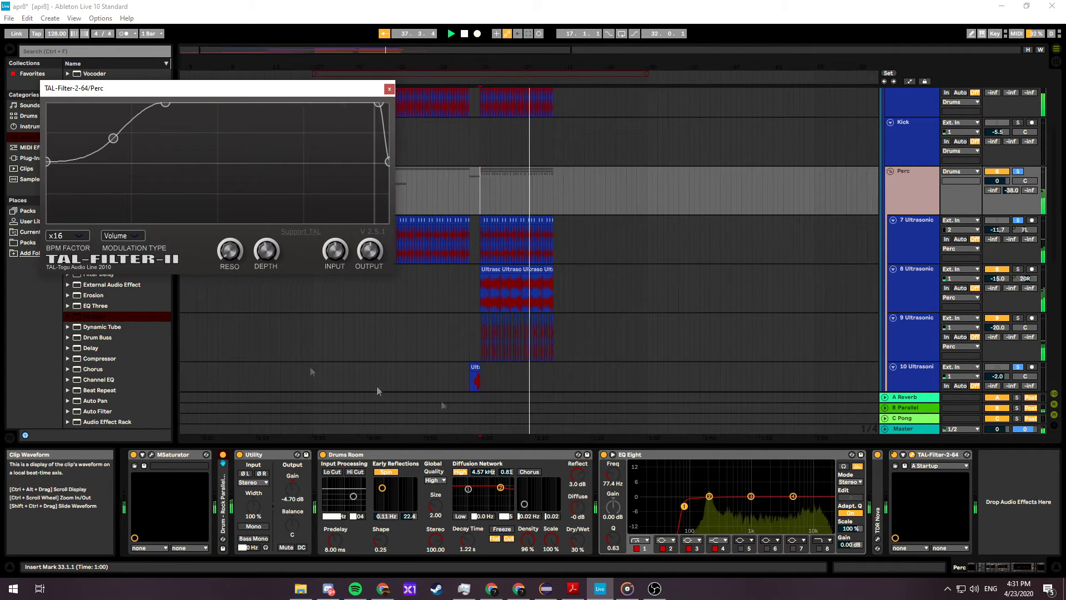
pyautogui.click(894, 455)
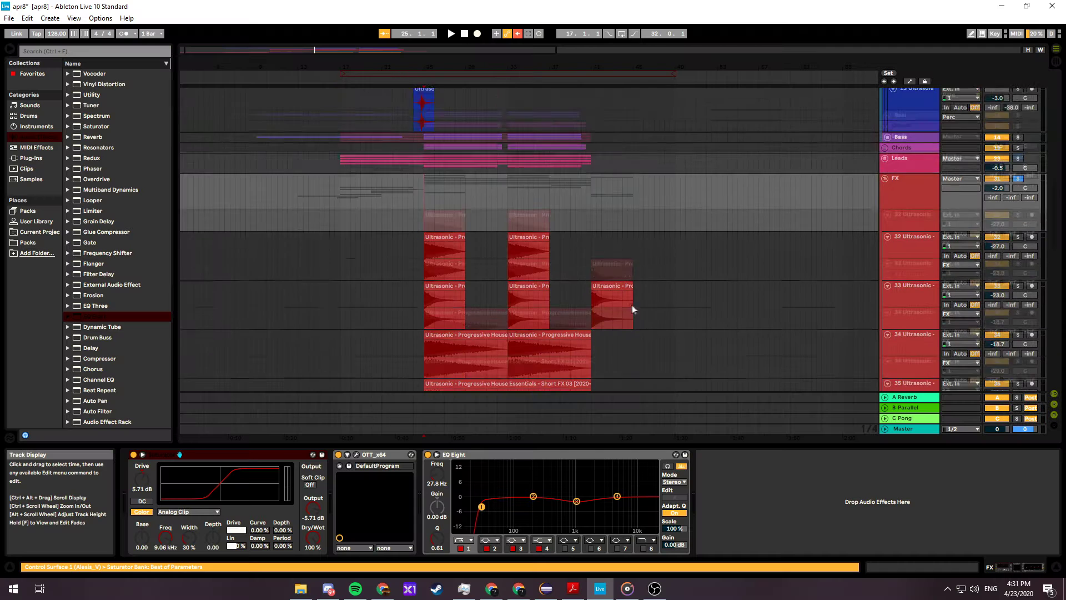
# - Play the soloed FX group from bar 25 and look through its Ultrasonic effect tracks, 32 to 40
pyautogui.scroll(5, 618, 296)
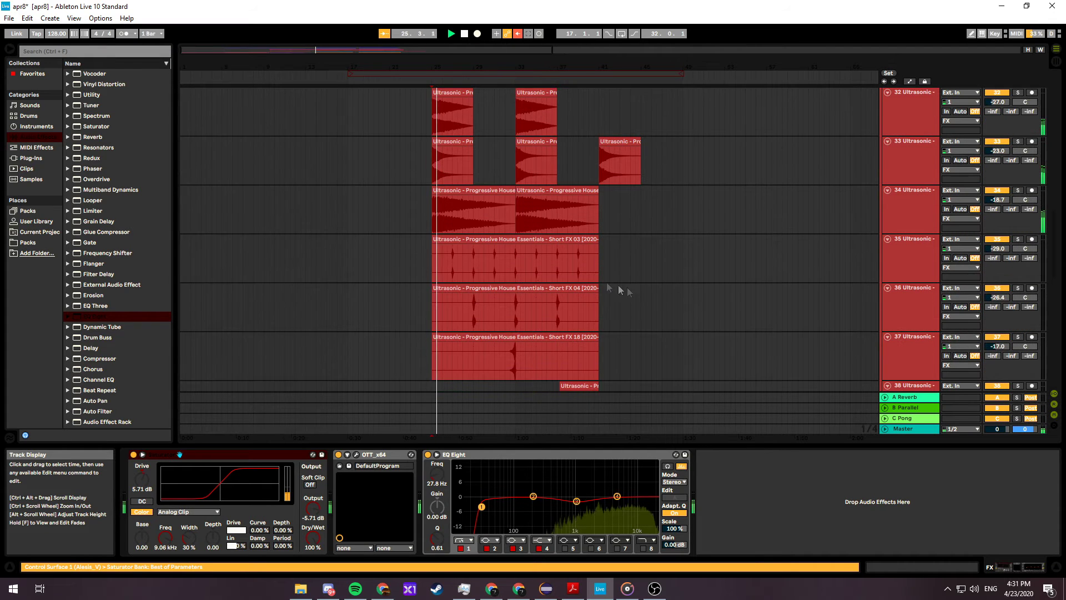
pyautogui.scroll(-1, 508, 229)
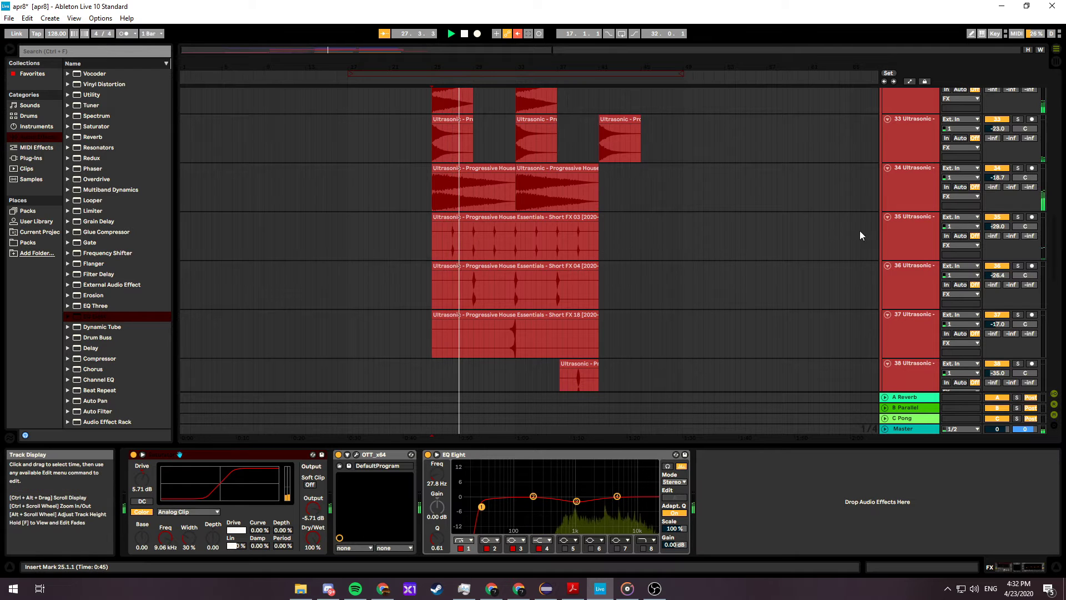
pyautogui.scroll(-2, 656, 247)
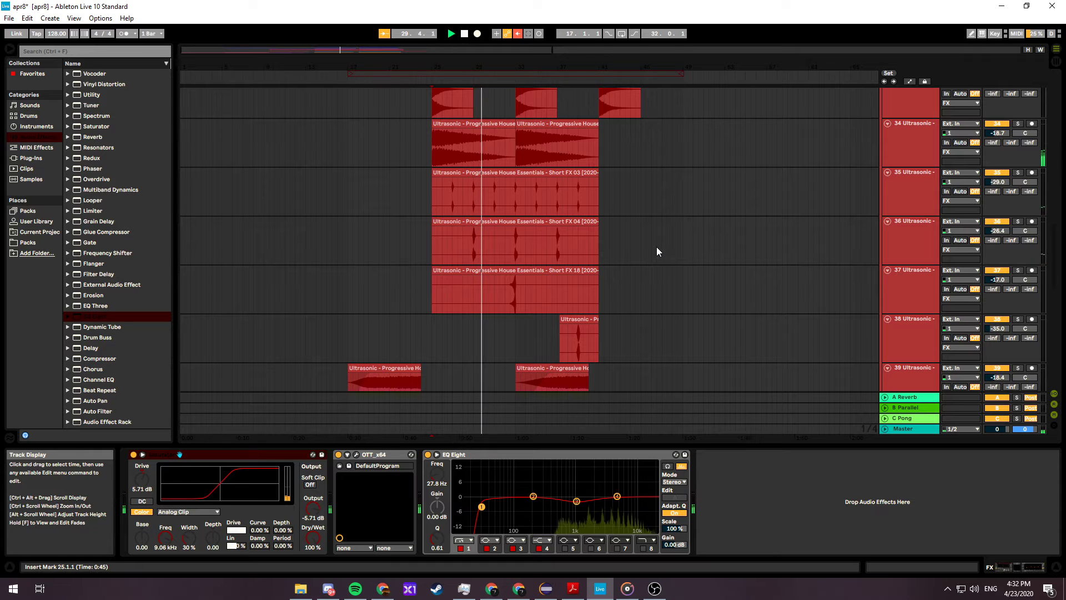
pyautogui.scroll(-3, 657, 246)
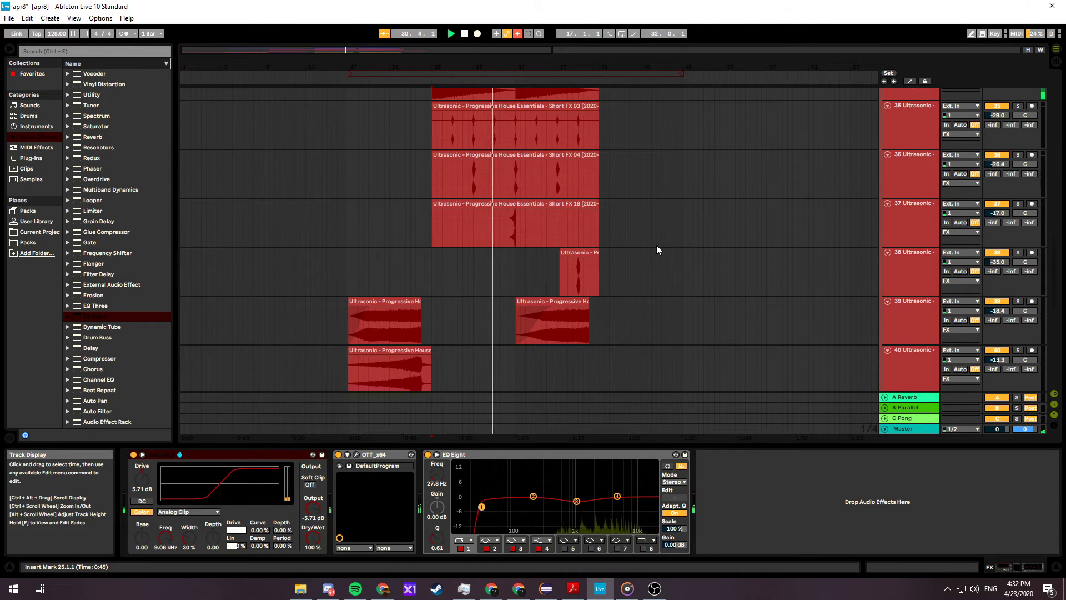
pyautogui.scroll(-1, 657, 245)
pyautogui.scroll(2, 656, 244)
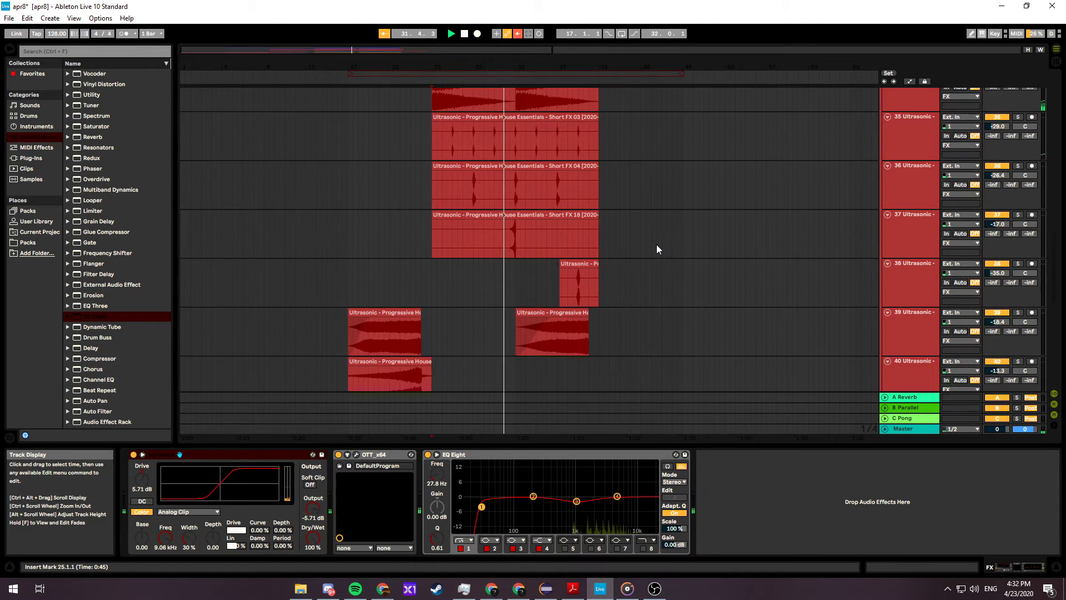
pyautogui.scroll(1, 656, 249)
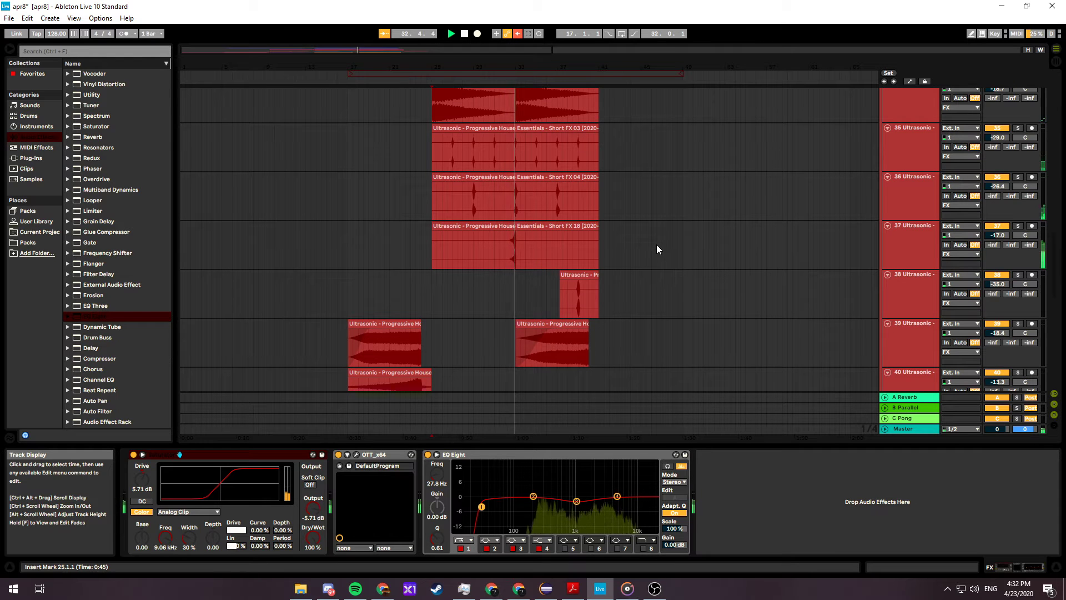
pyautogui.scroll(3, 657, 249)
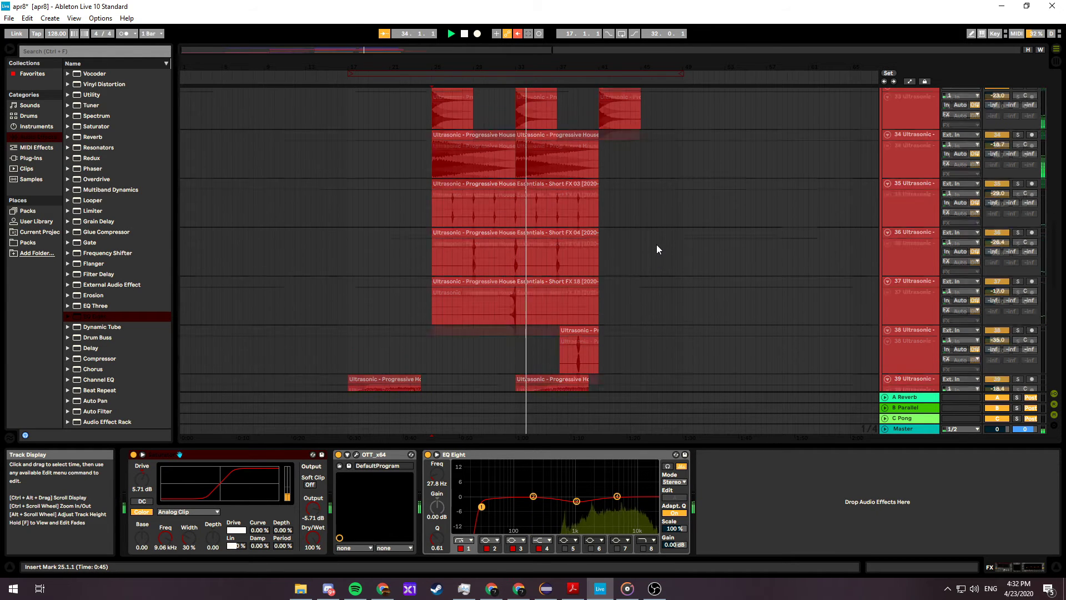
pyautogui.scroll(10, 656, 244)
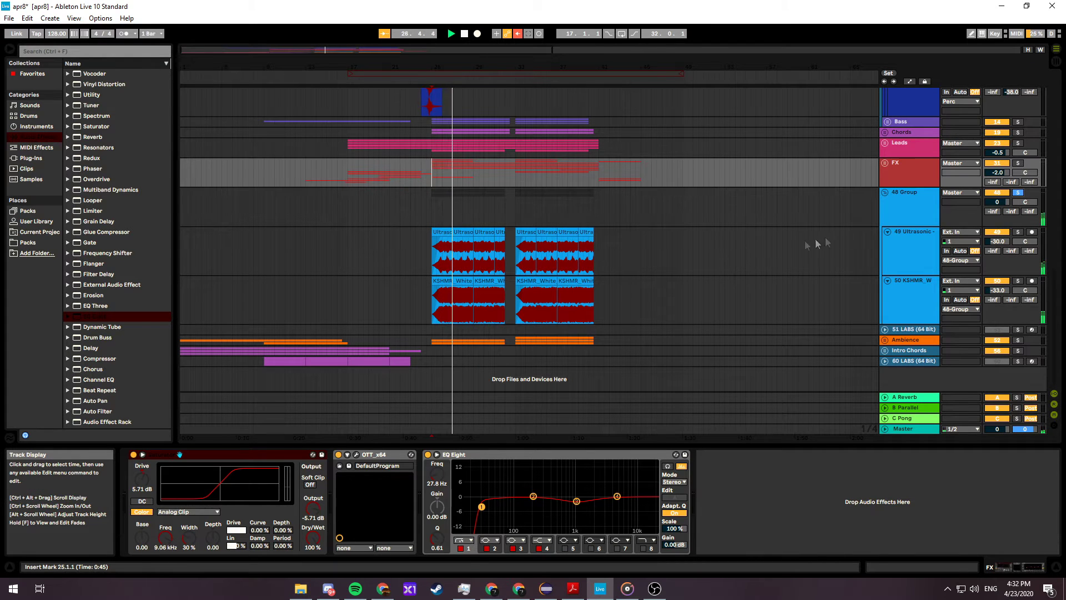
# - Examine the effect chains of the 48 Group and its Ultrasonic and KSHMR white noise tracks, then stop playback
pyautogui.click(911, 202)
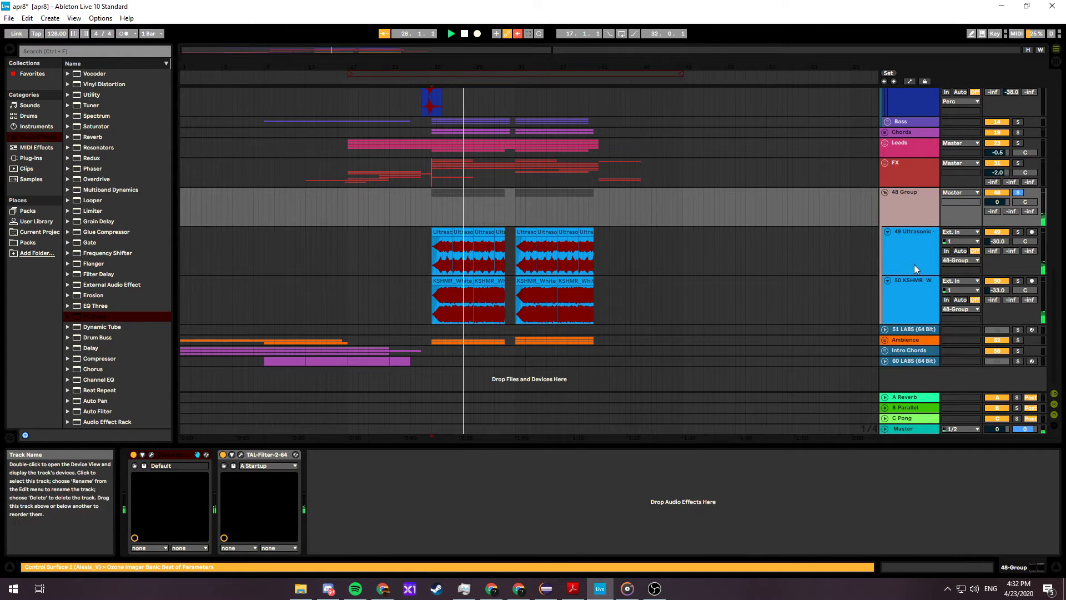
pyautogui.click(914, 264)
pyautogui.click(926, 282)
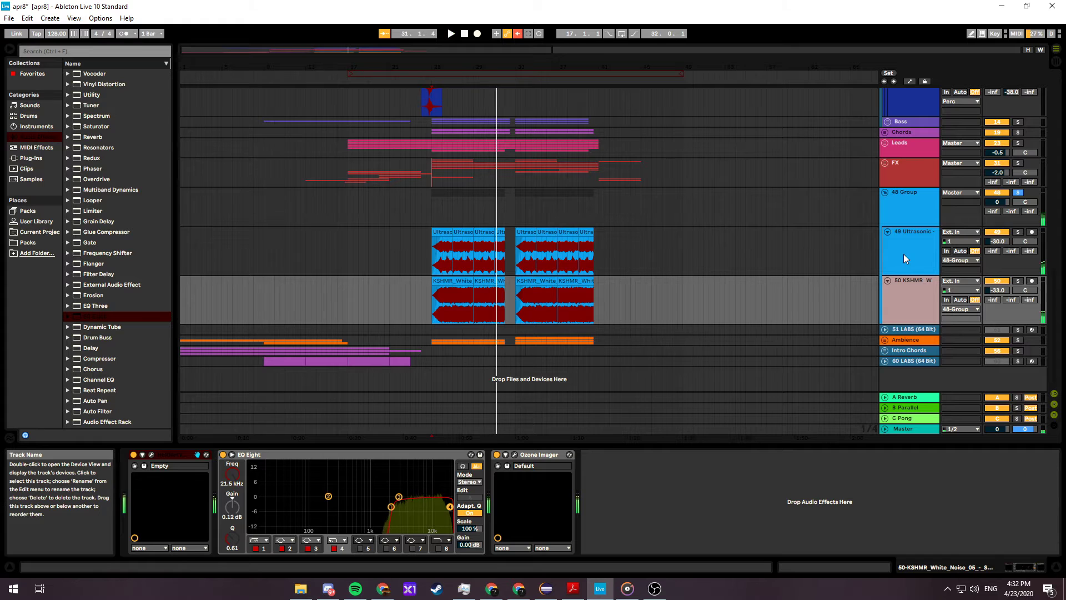
pyautogui.press('space')
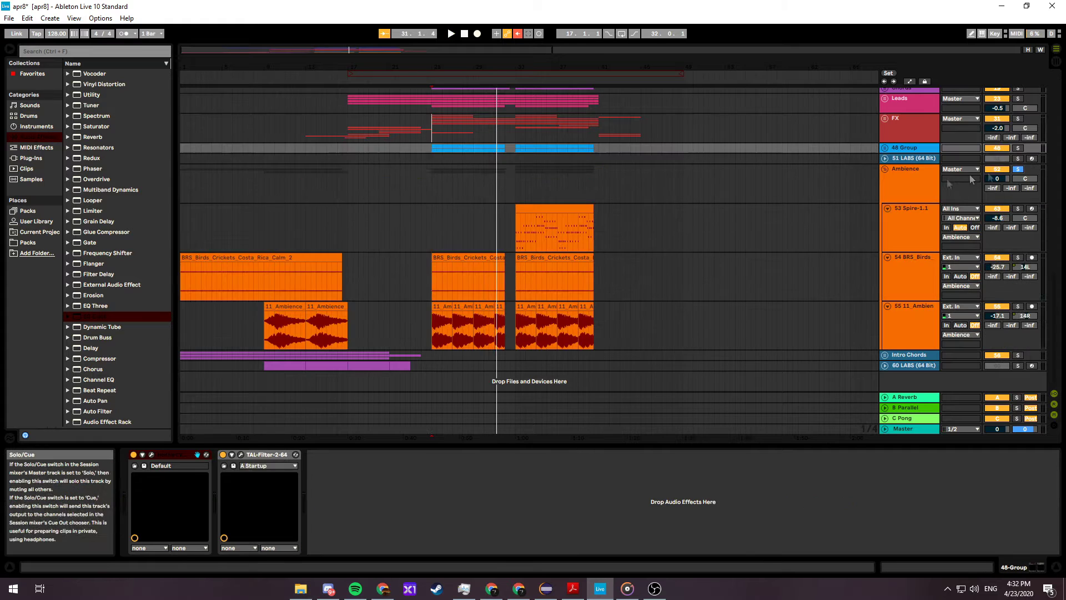
# - Play the soloed Ambience group from bar 25 and again from bar 33 with the Spire layer, examining its effect chain
pyautogui.press('space')
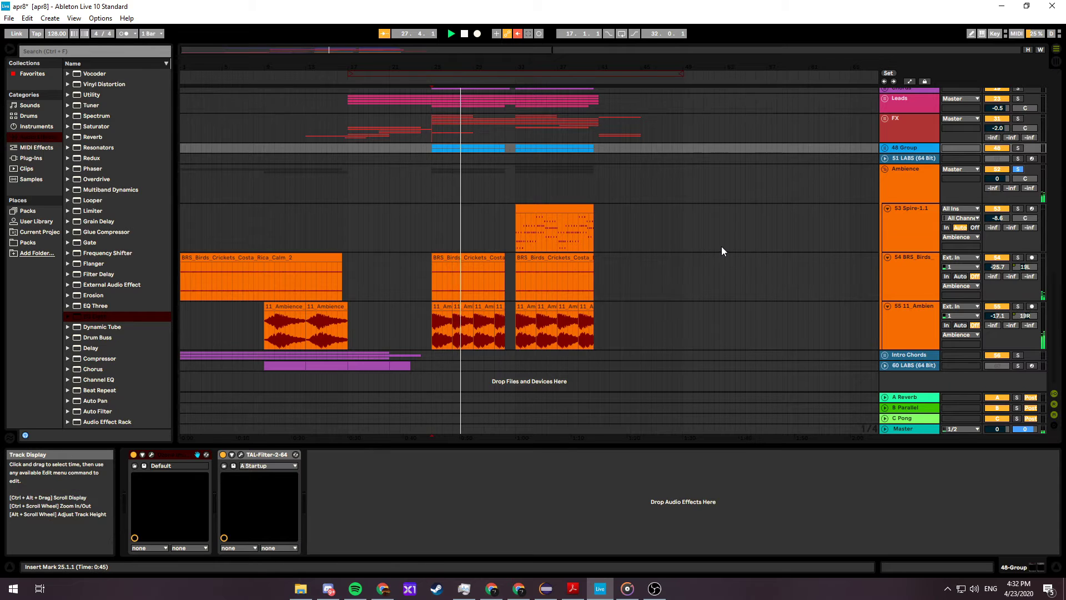
pyautogui.scroll(-1, 722, 247)
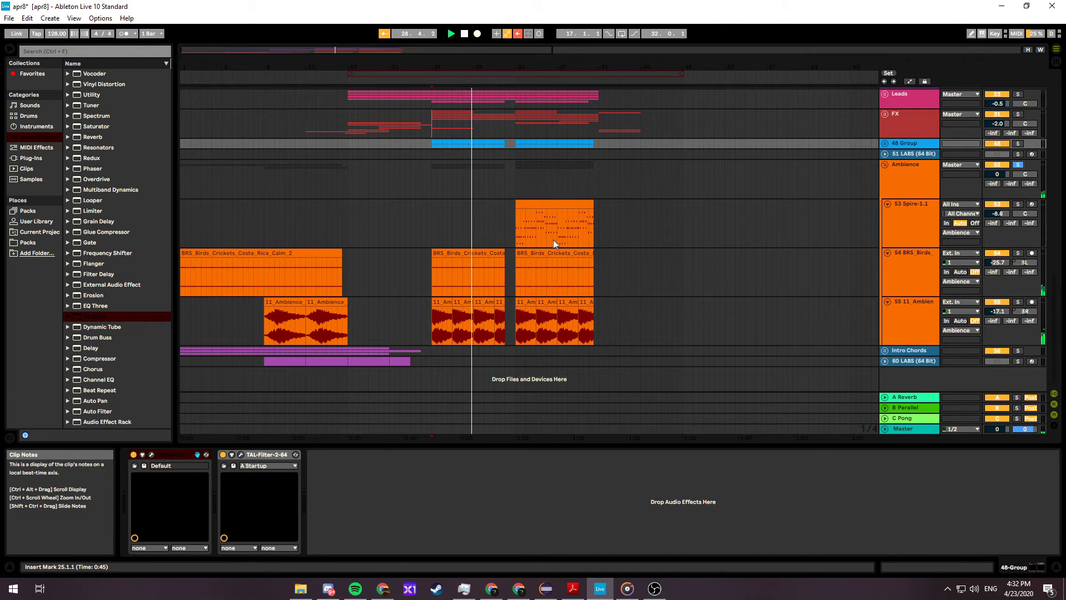
pyautogui.click(517, 193)
pyautogui.press('space')
pyautogui.click(516, 195)
pyautogui.press('space')
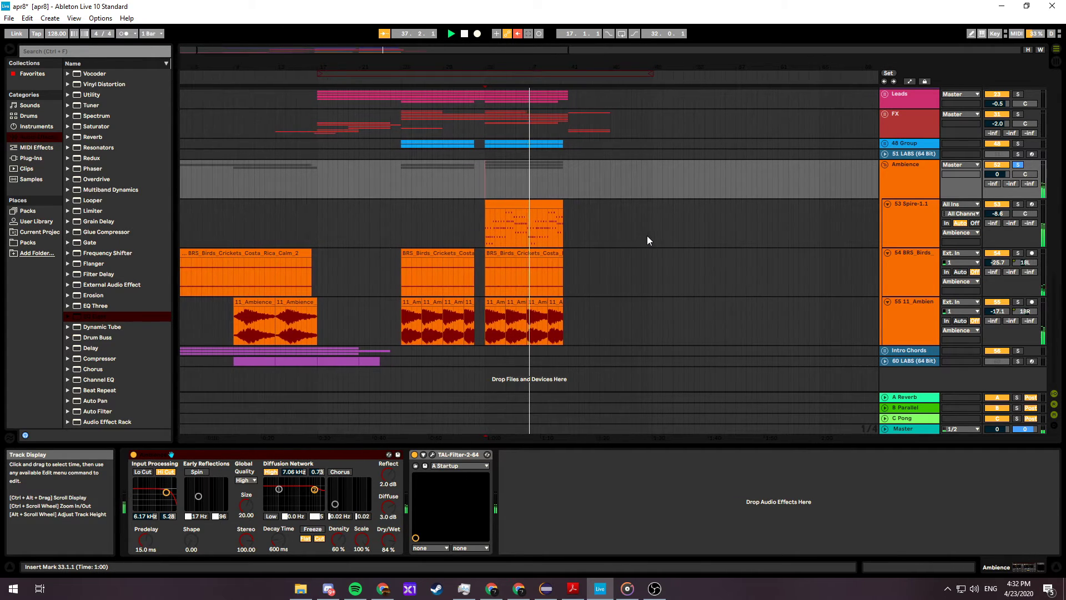
pyautogui.click(133, 465)
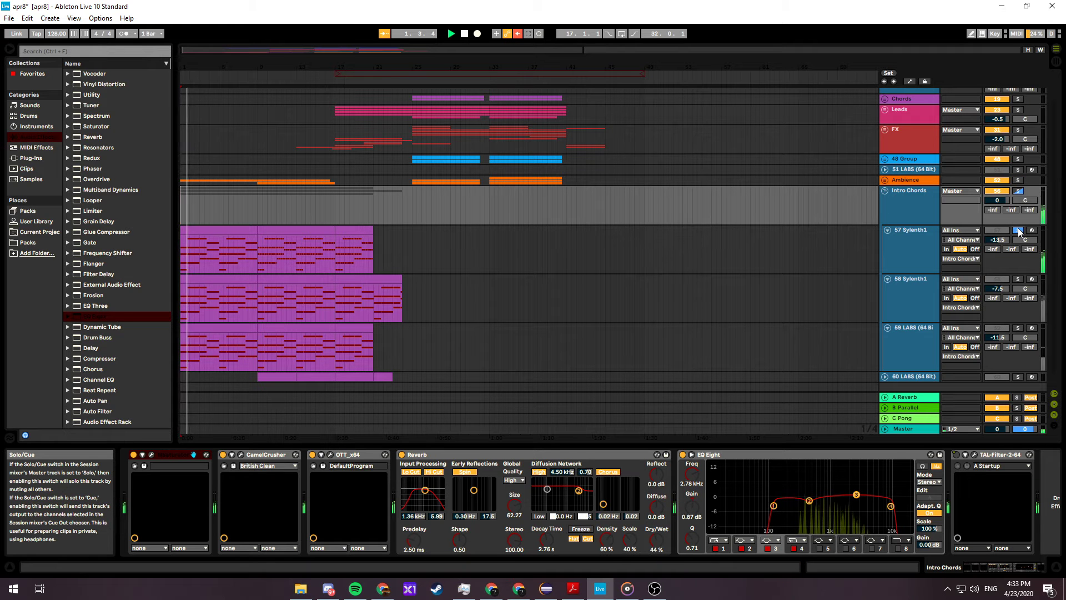
# - Audition the Intro Chords layers by soloing the 58 Sylenth1 and 59 LABS tracks in turn, then stop playback
pyautogui.click(1020, 280)
pyautogui.press('space')
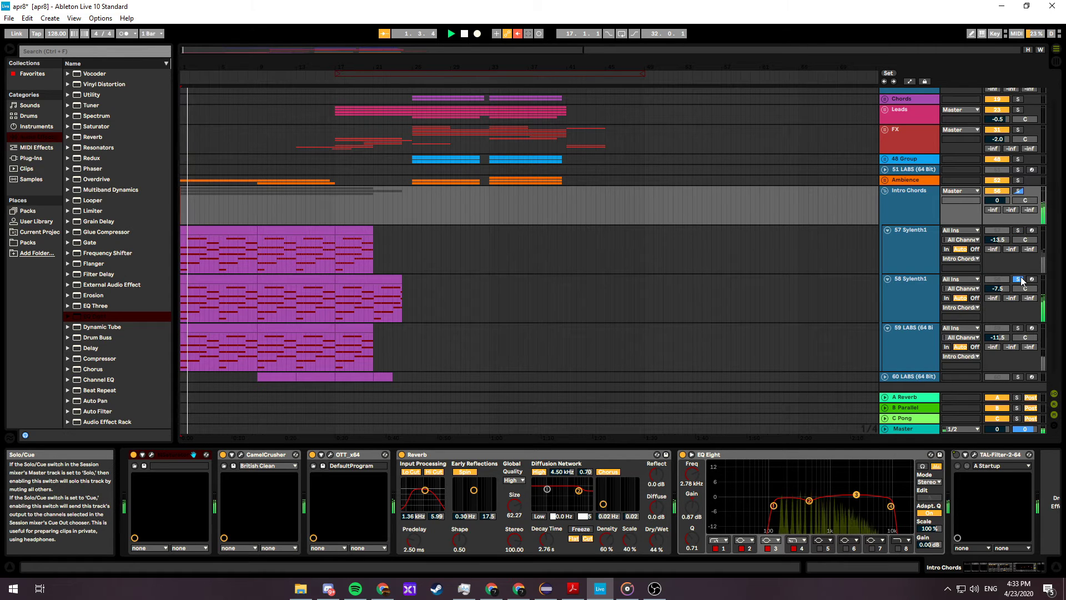
pyautogui.click(1018, 328)
pyautogui.press('space')
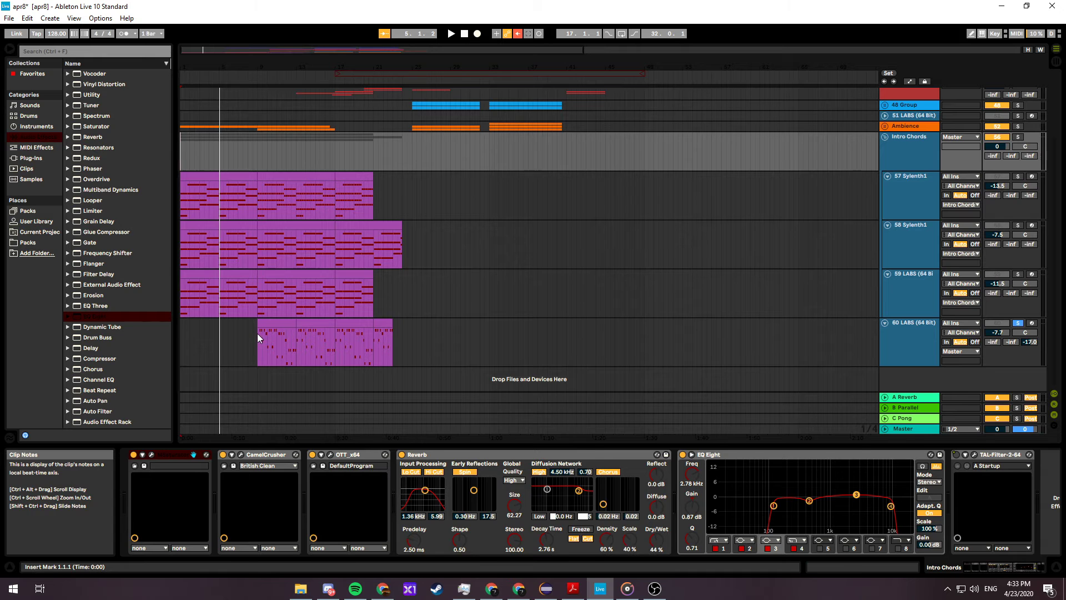
# - Play the soloed 60 LABS track from bar 9 and examine its effect chain and its clip's MIDI notes
pyautogui.click(257, 332)
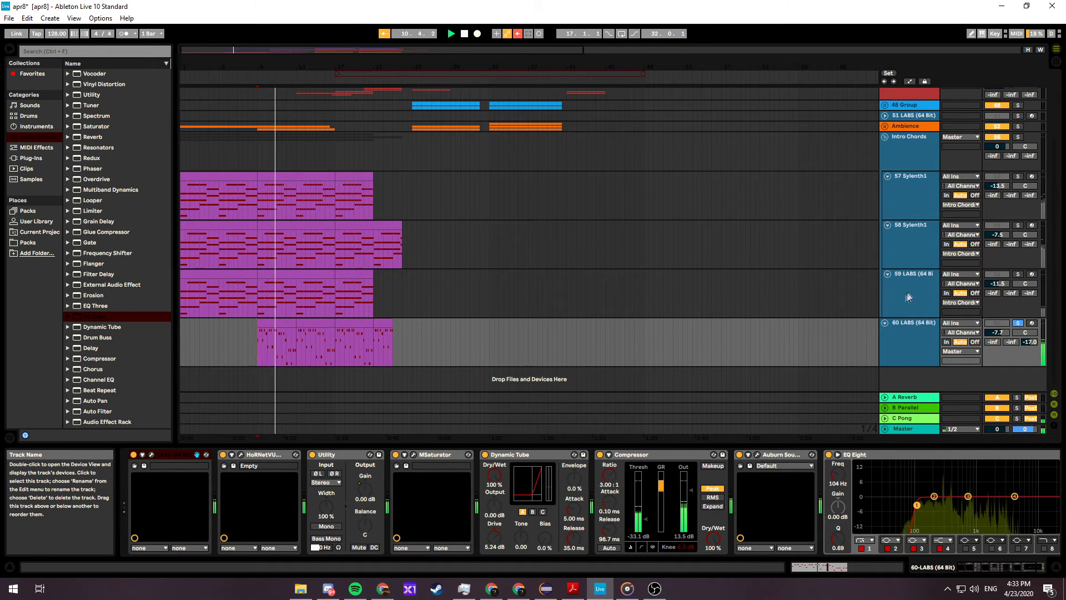
pyautogui.click(921, 327)
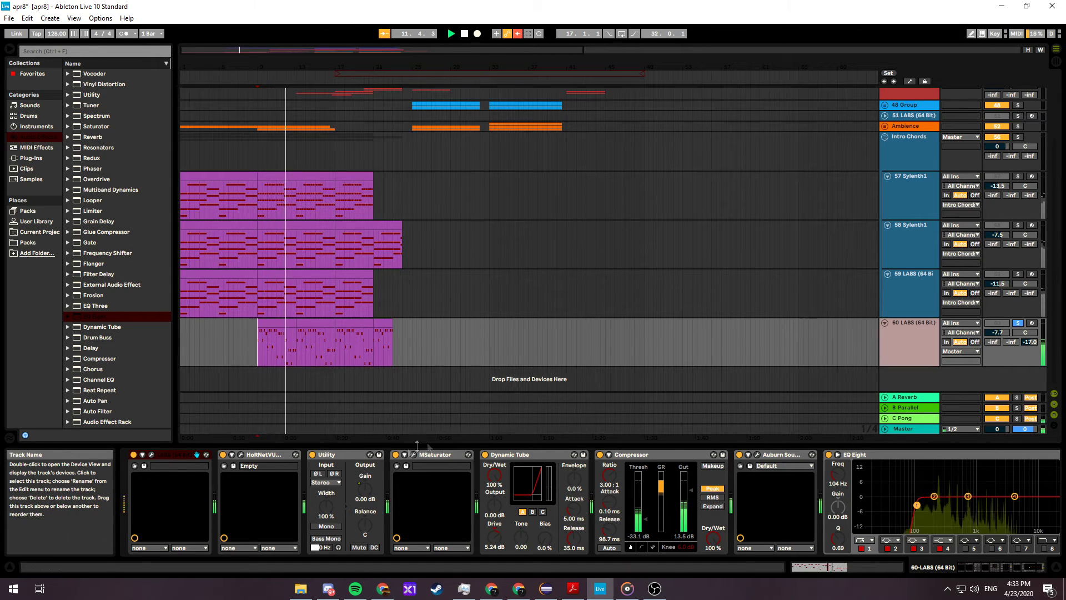
pyautogui.click(816, 567)
pyautogui.moveTo(552, 442); pyautogui.dragTo(574, 276)
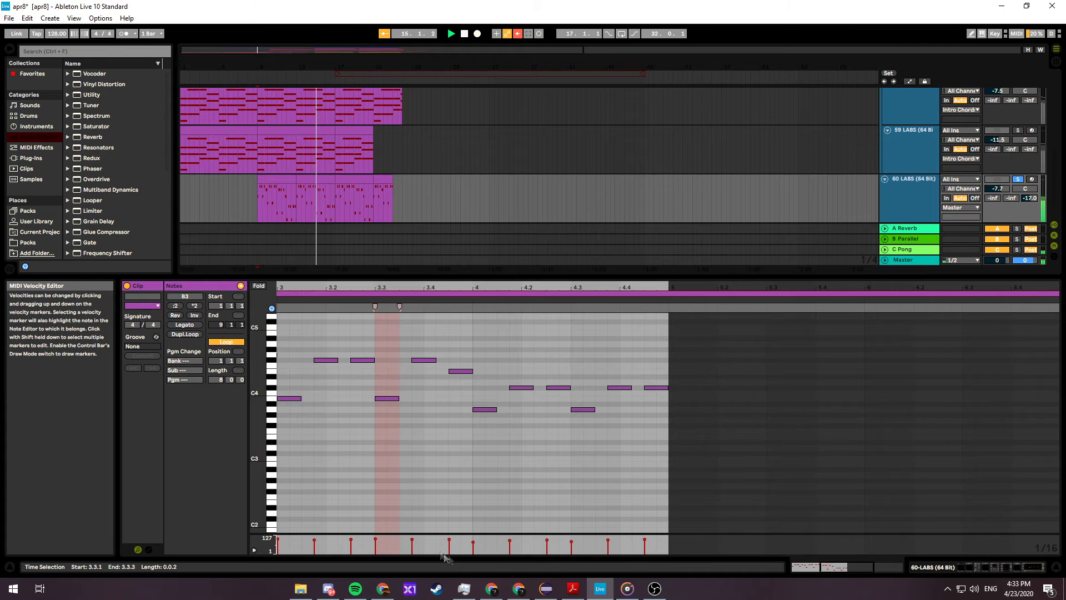
pyautogui.moveTo(502, 276); pyautogui.dragTo(505, 441)
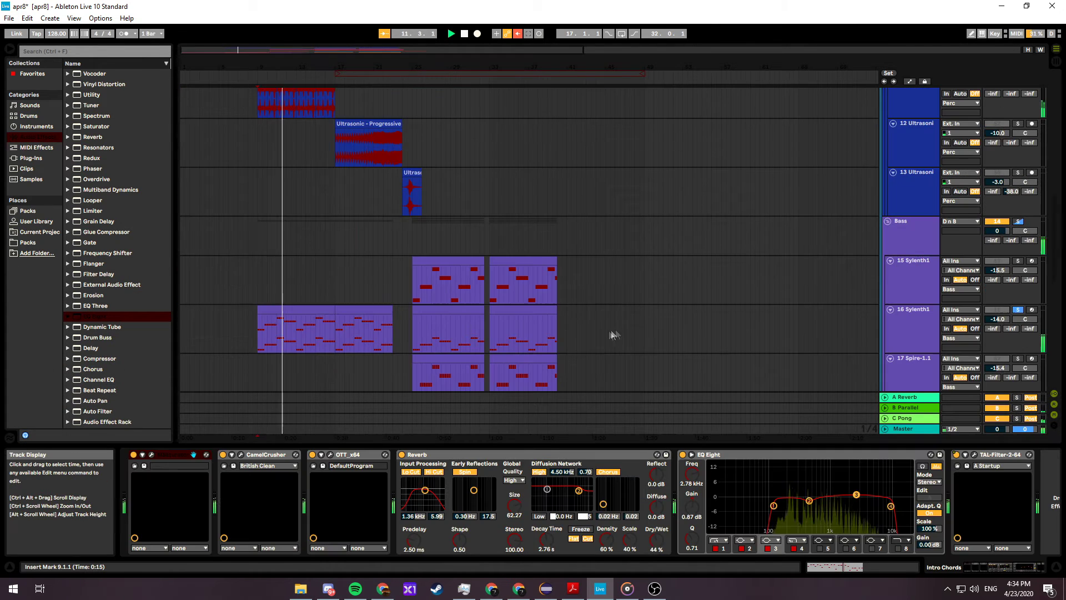
# - Listen to the soloed 16 Sylenth1 bass layer in the intro and open its first clip to review the notes
pyautogui.scroll(-2, 605, 331)
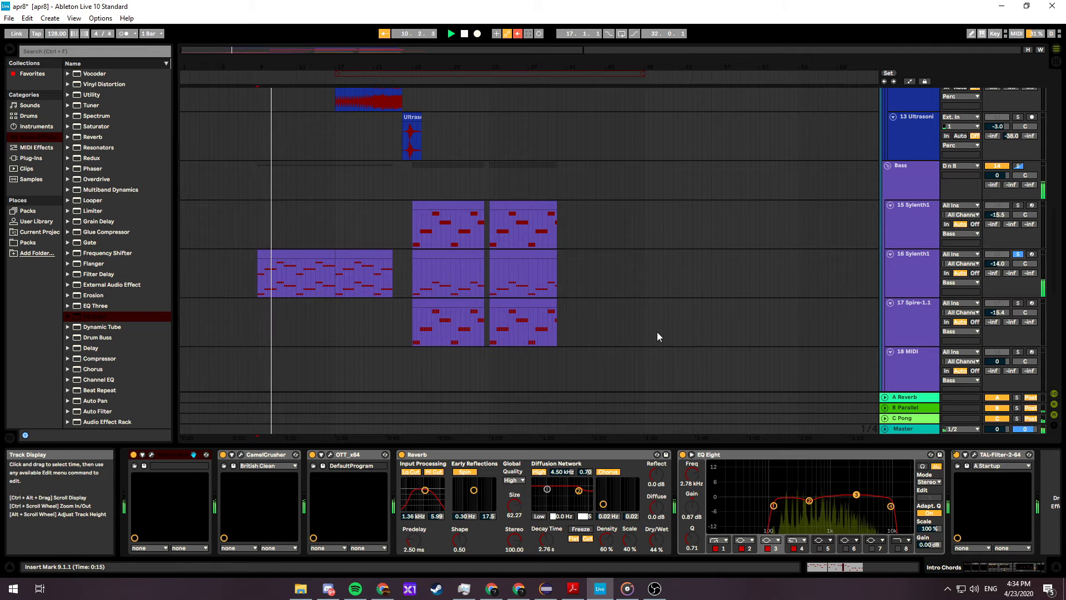
pyautogui.scroll(-1, 657, 336)
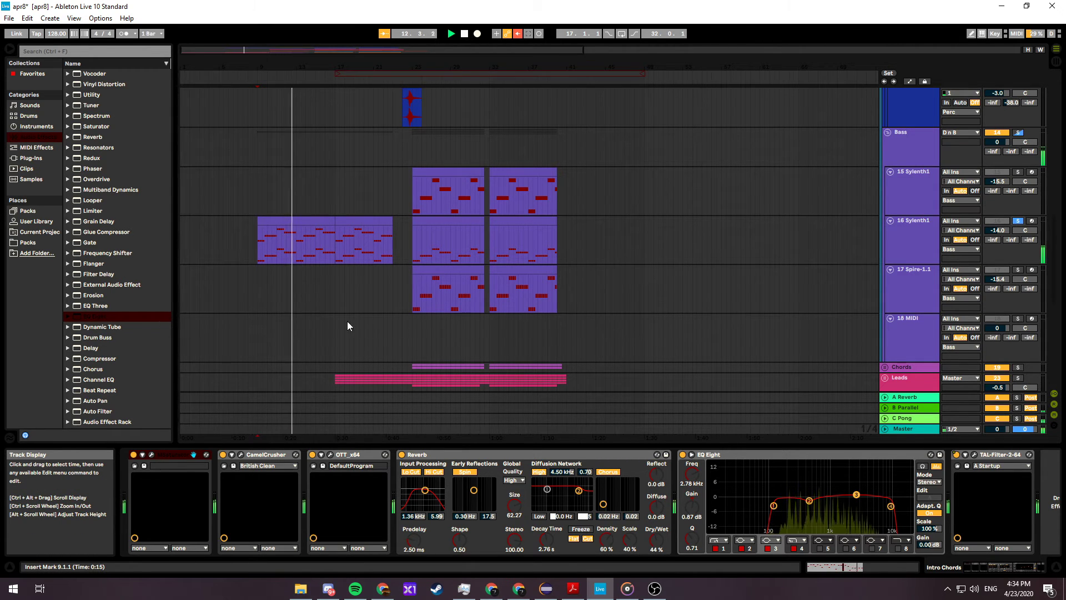
pyautogui.scroll(-1, 348, 325)
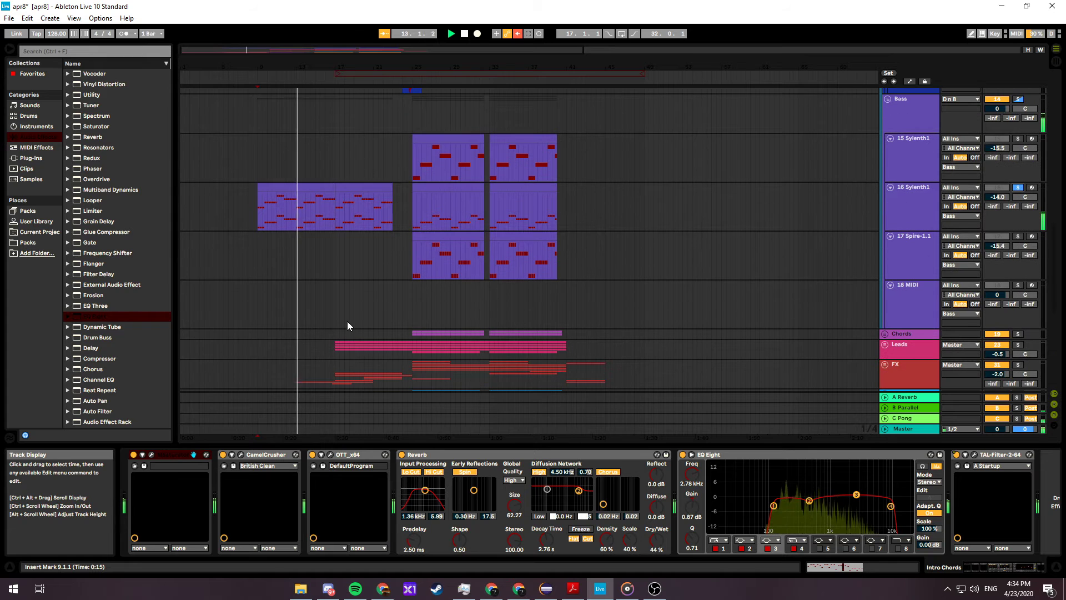
pyautogui.click(288, 186)
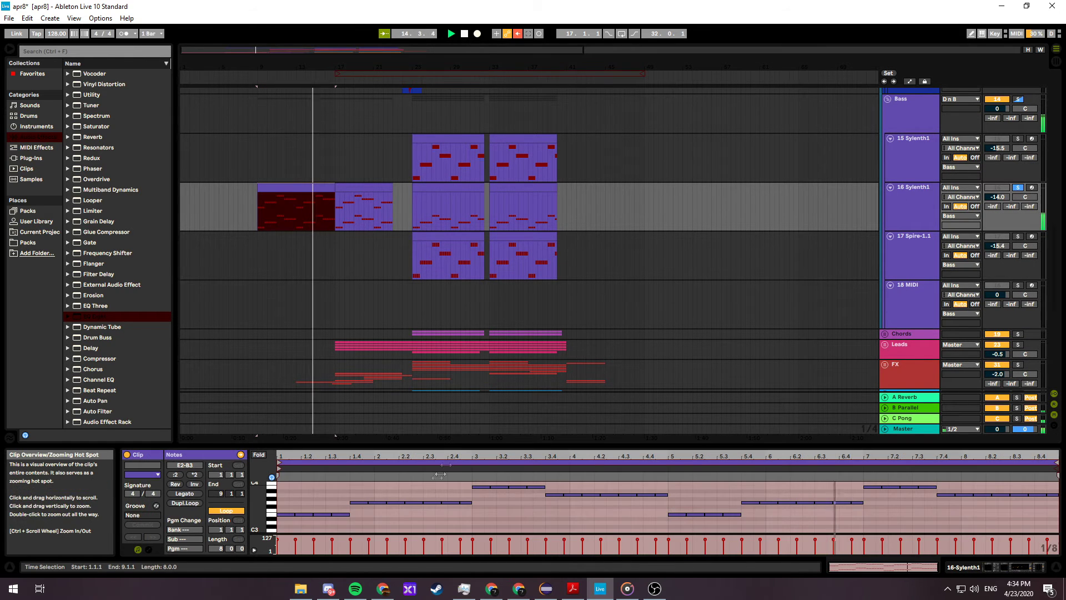
pyautogui.moveTo(508, 447)
pyautogui.mouseDown()
pyautogui.moveTo(522, 287)
pyautogui.moveTo(522, 446)
pyautogui.mouseUp()
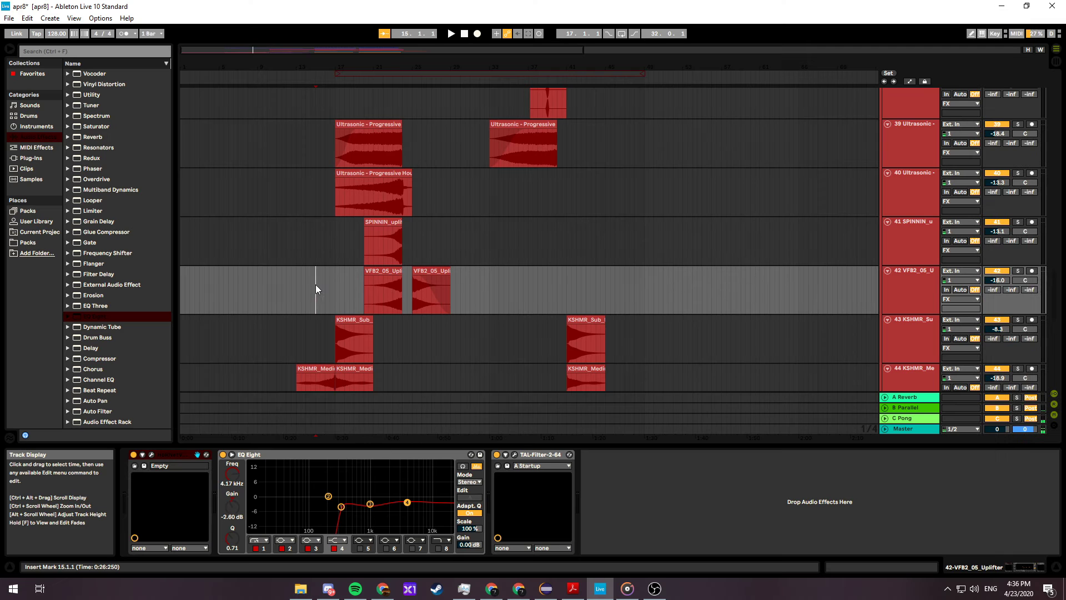
# - Play the build-up from bar 15 and look through its FX, Leads and Perc tracks for risers, impacts, downlifters and drums
pyautogui.scroll(-3, 347, 317)
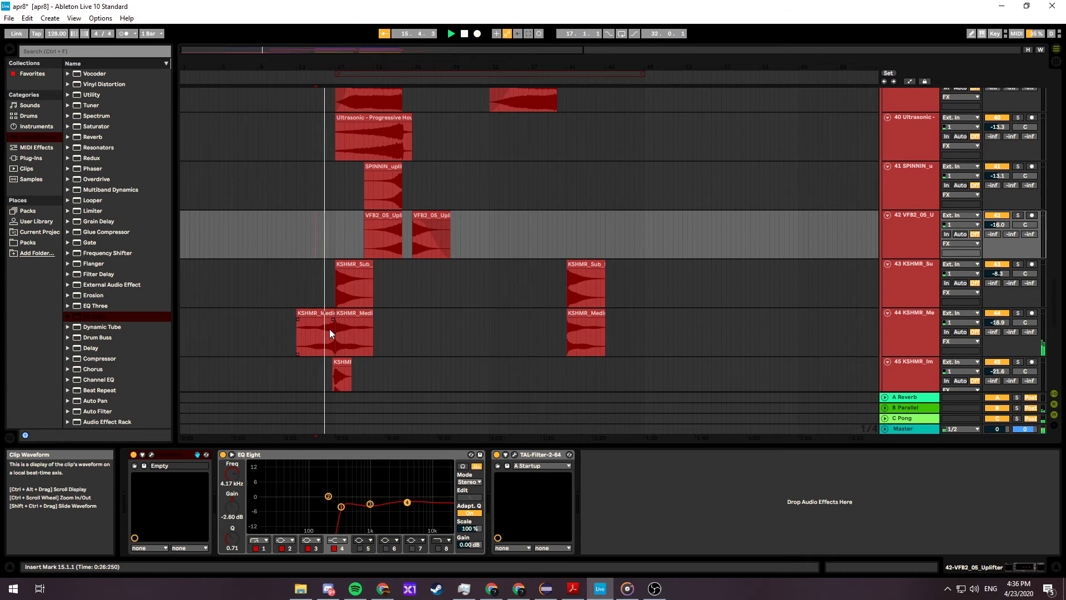
pyautogui.scroll(15, 395, 321)
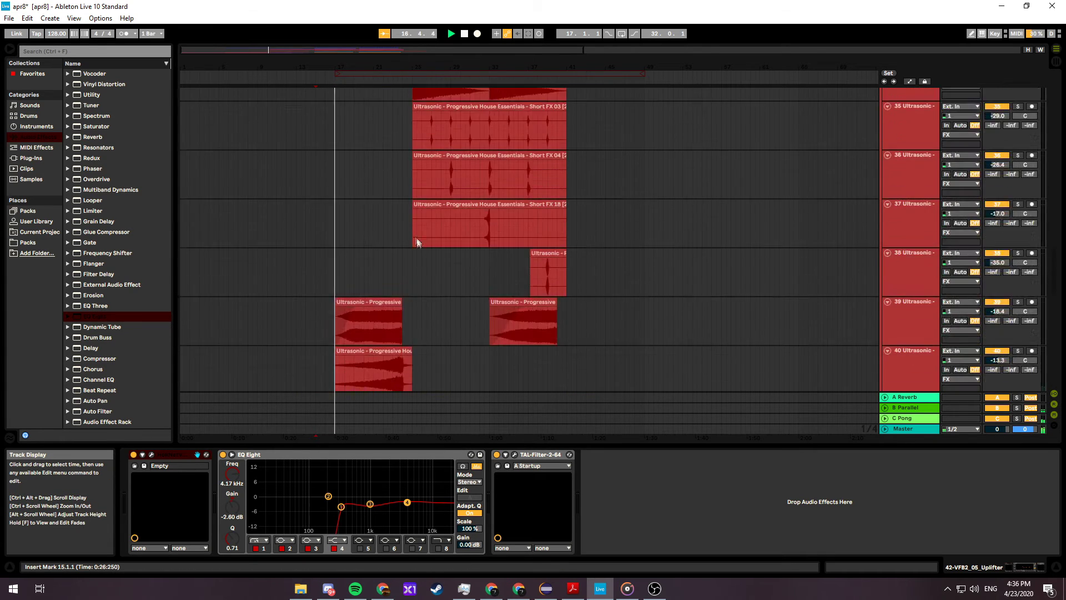
pyautogui.scroll(18, 393, 194)
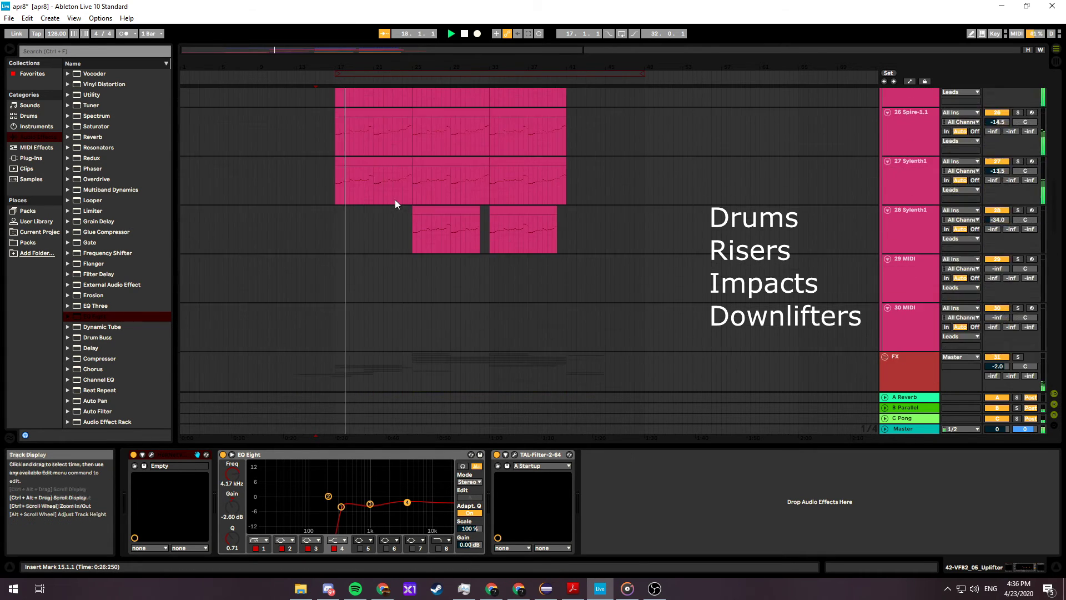
pyautogui.scroll(15, 394, 206)
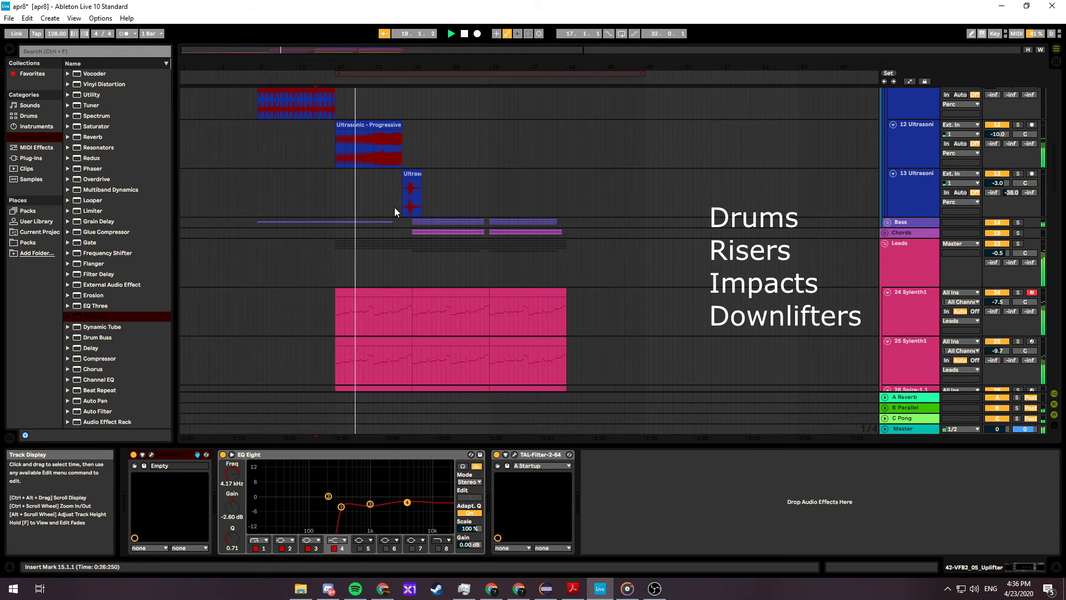
pyautogui.scroll(2, 381, 221)
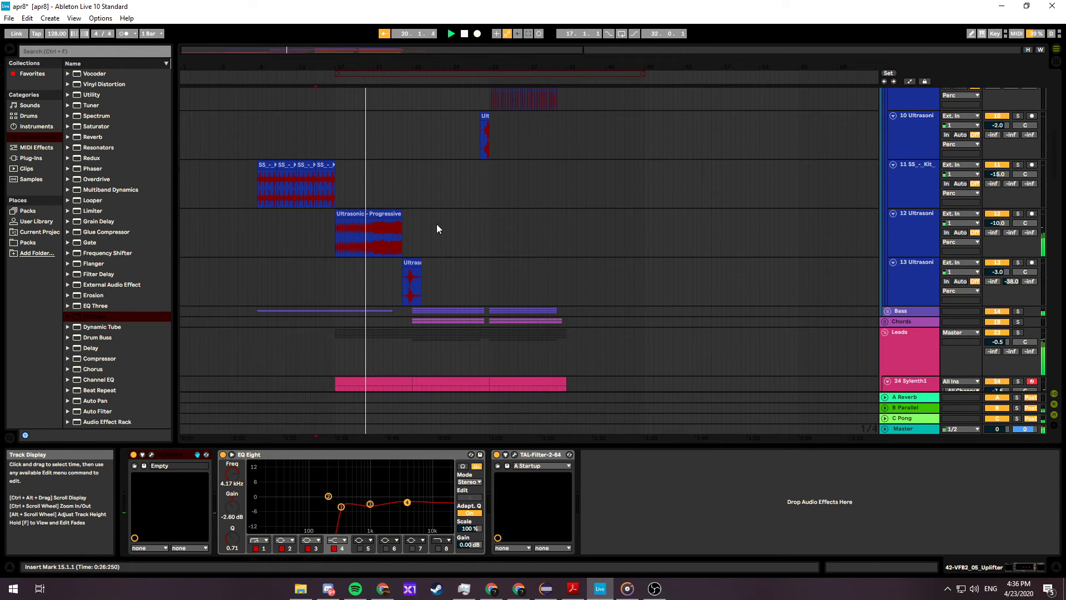
pyautogui.scroll(2, 438, 240)
pyautogui.scroll(1, 444, 247)
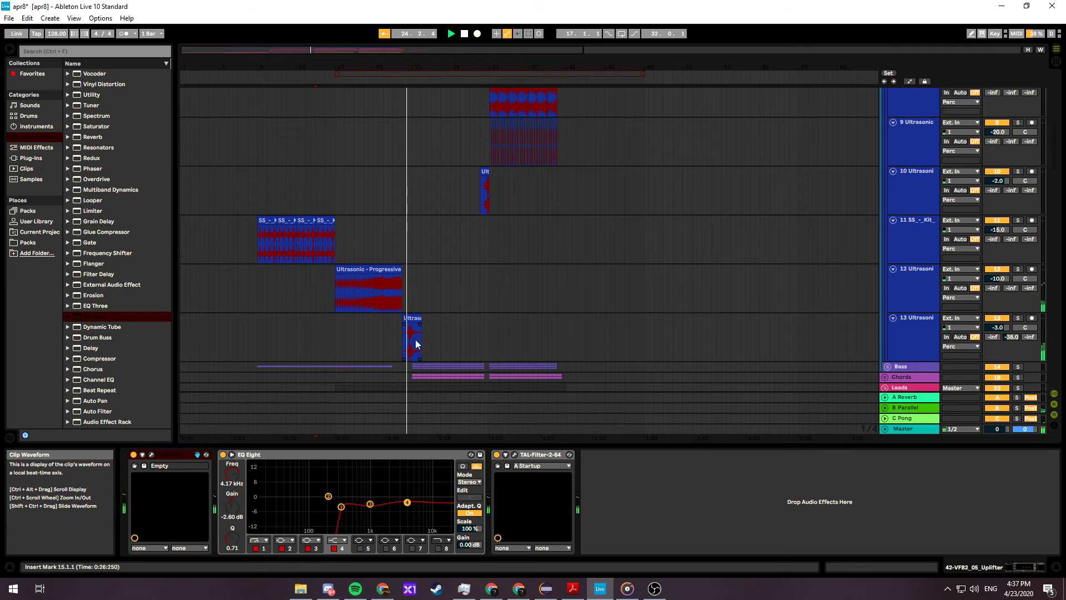
# - Show the Master track's effect chain and turn on its Utility and Endless Smile devices
pyautogui.click(905, 430)
pyautogui.click(133, 455)
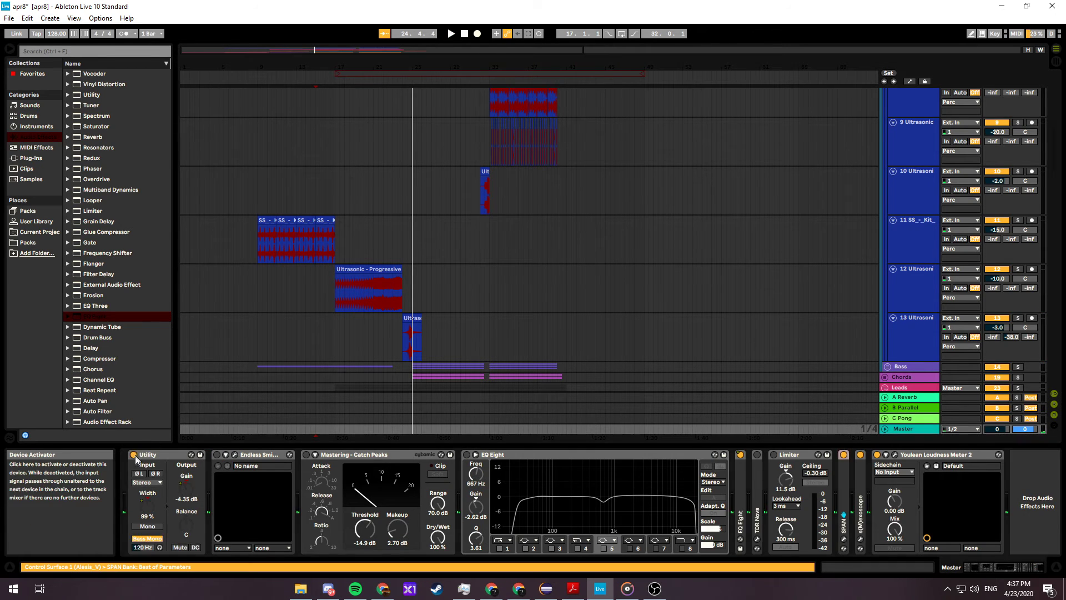
pyautogui.click(217, 455)
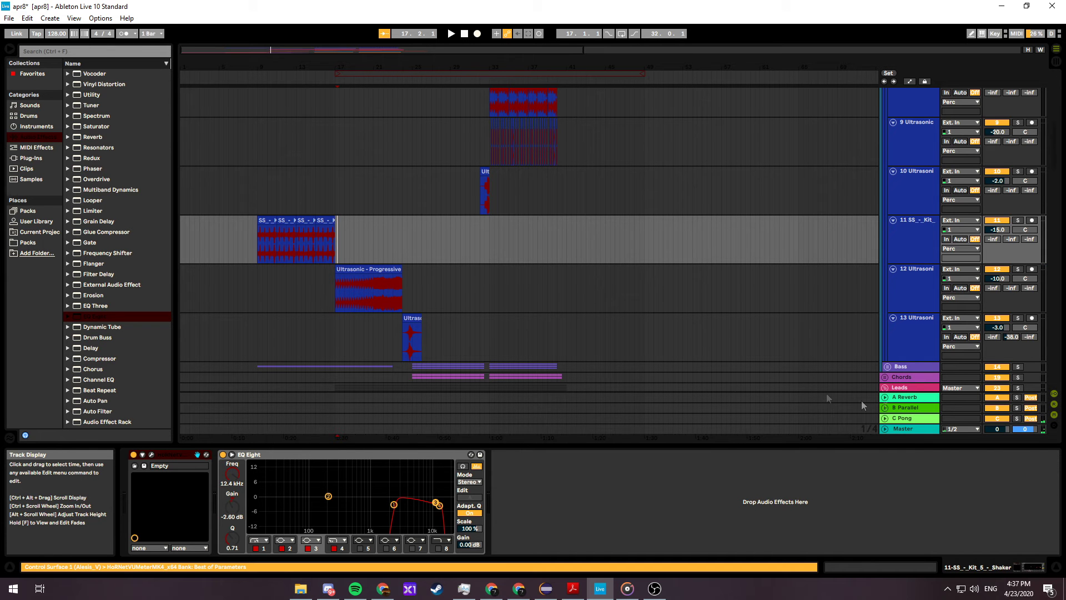
# - Play the build-up from bar 17 while examining the Master's Endless Smile intensity and Utility width automation, then close the plug-in window
pyautogui.click(913, 430)
pyautogui.press('space')
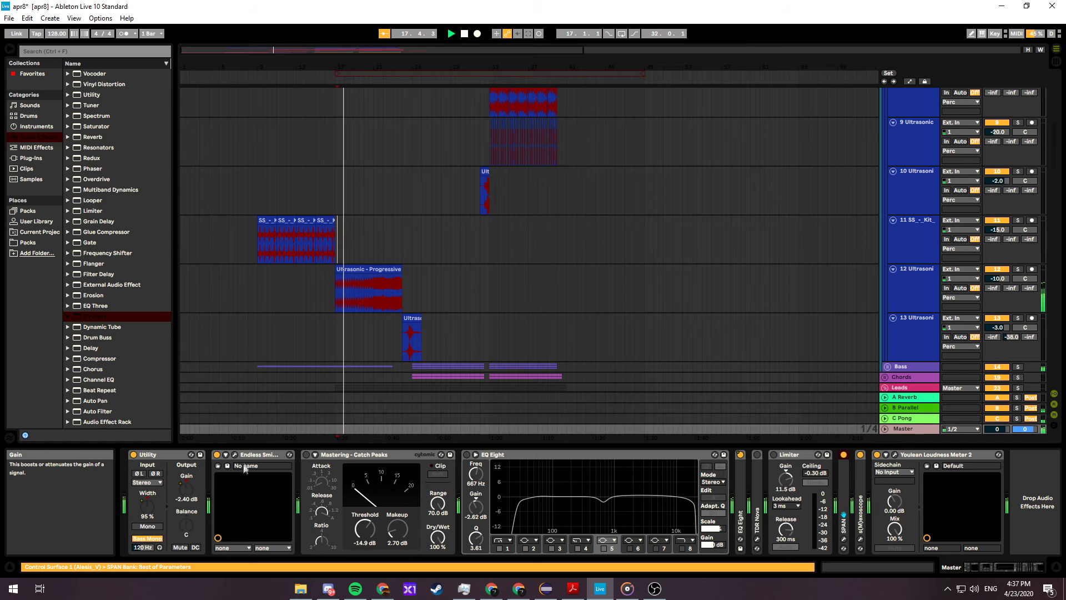
pyautogui.click(226, 466)
pyautogui.moveTo(321, 178); pyautogui.dragTo(776, 246)
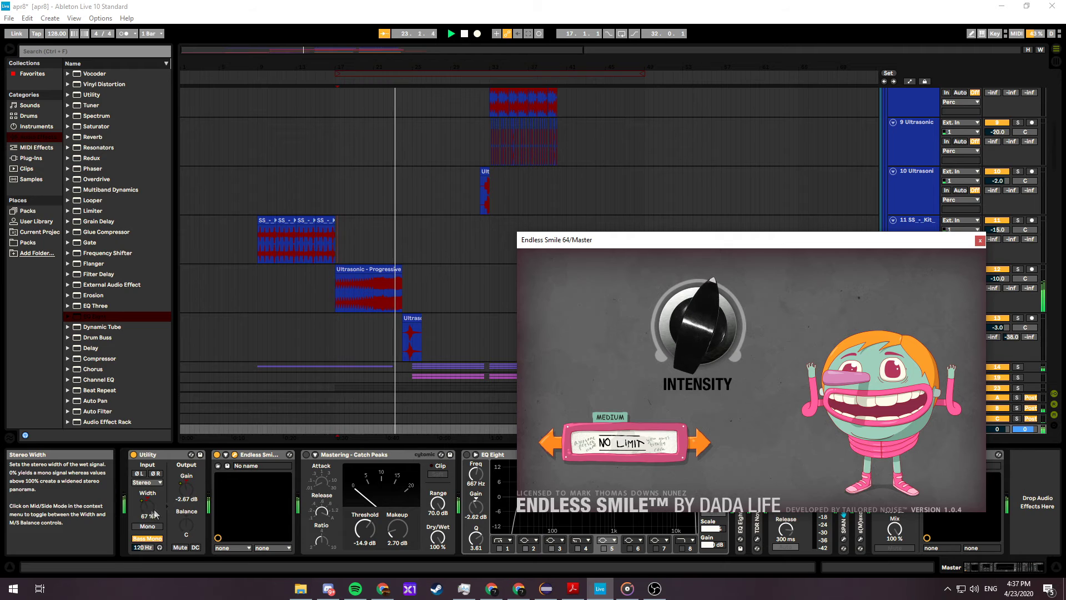
pyautogui.click(980, 240)
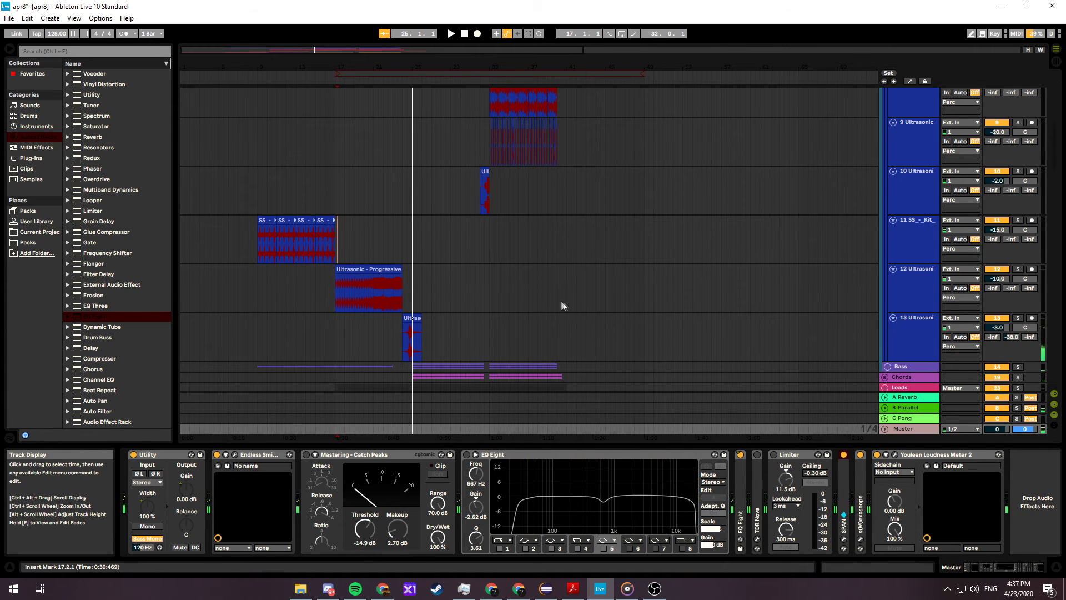
# - Turn on the EQ Eight that follows the Mastering - Catch Peaks compressor on the Master and play the intro through it
pyautogui.scroll(-1, 560, 300)
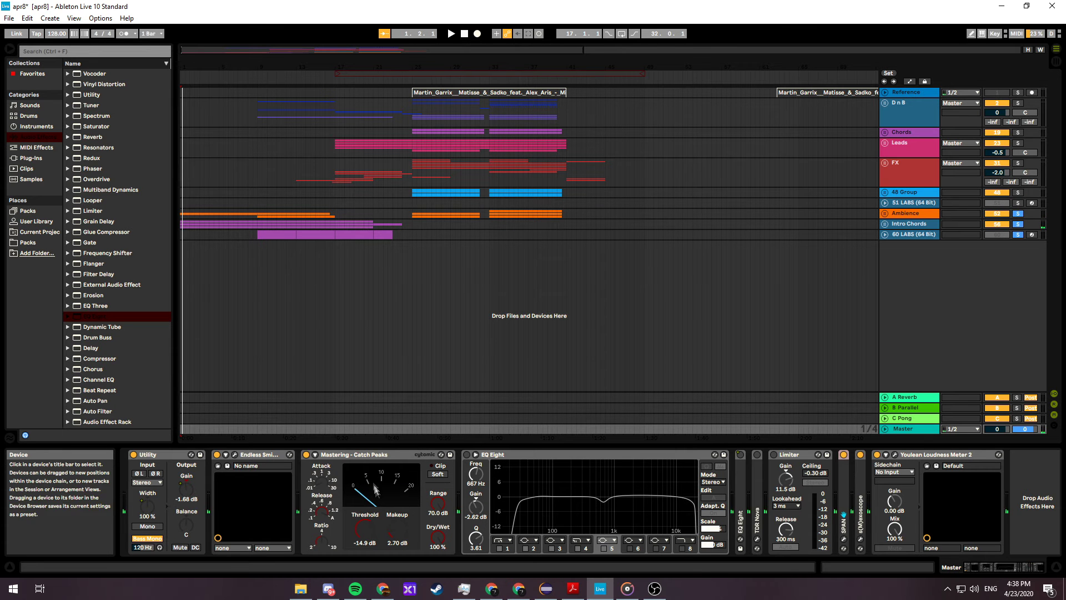
pyautogui.click(467, 455)
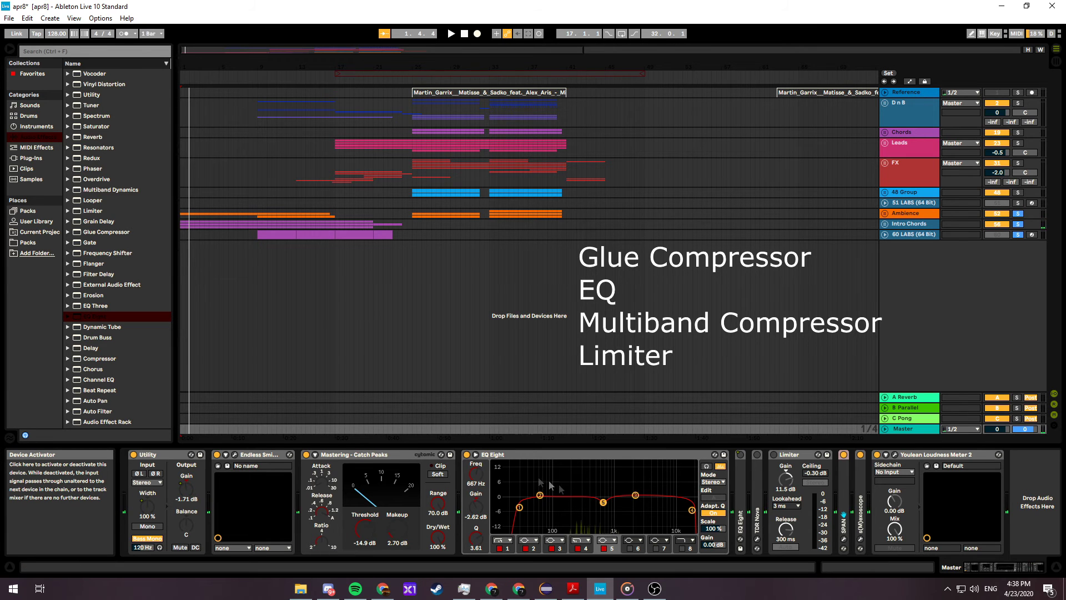
pyautogui.press('space')
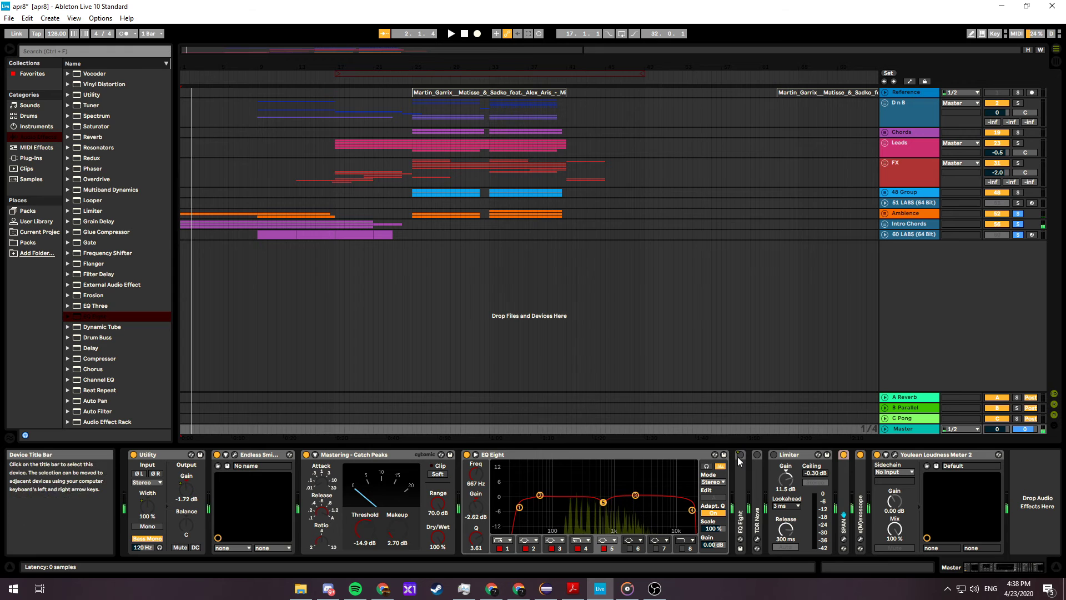
# - Examine the TDR Nova dynamic EQ bands on the Master during playback, then close the plug-in window
pyautogui.press('space')
pyautogui.click(757, 538)
pyautogui.press('space')
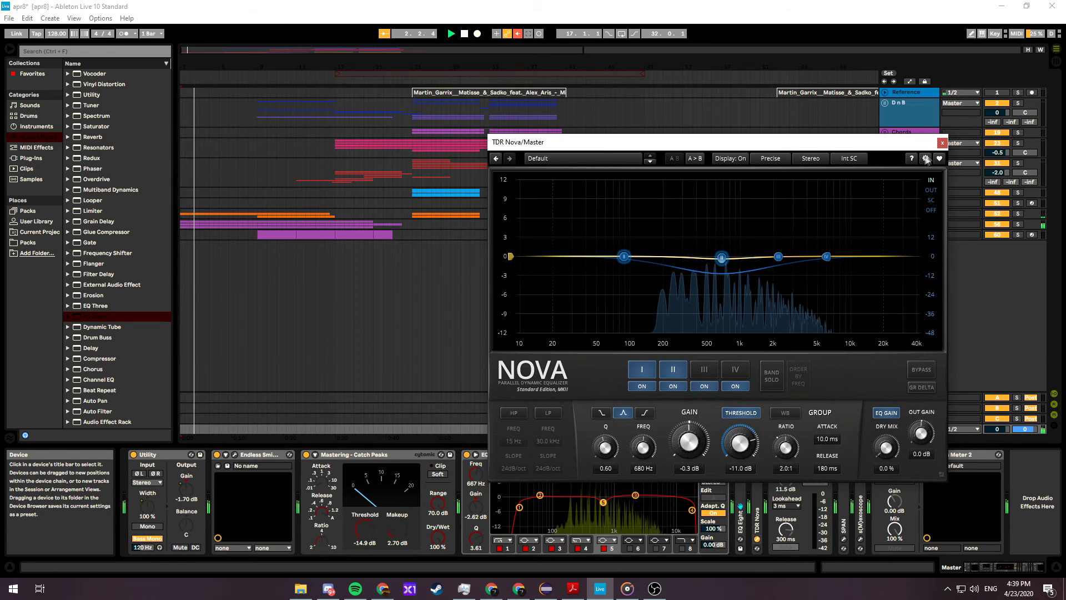
pyautogui.click(942, 143)
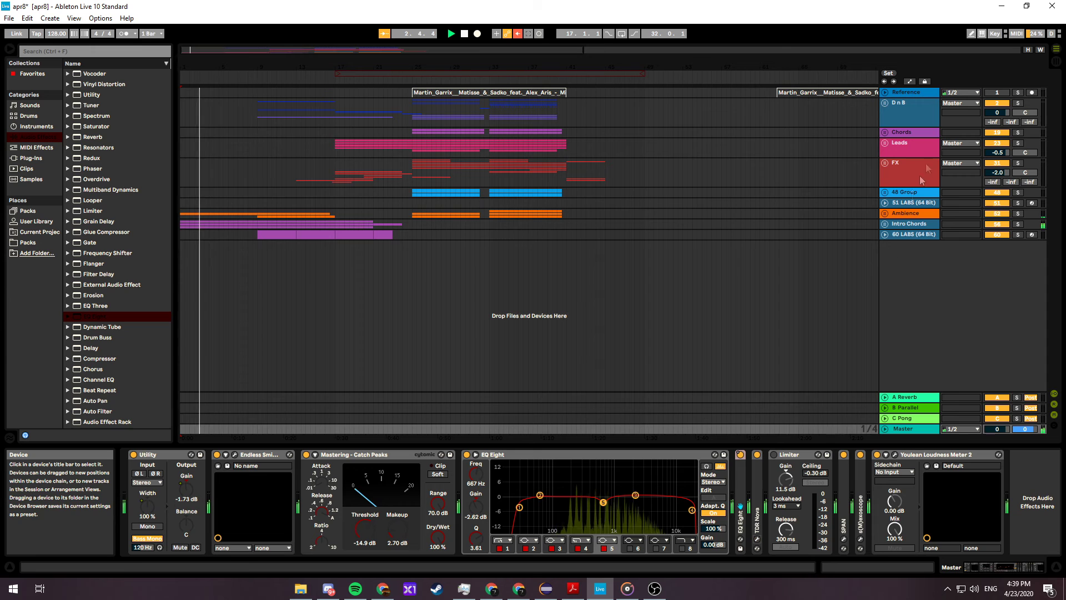
# - Turn on the Limiter on the Master and check the mix's spectrum in SPAN, closing its window when done
pyautogui.click(774, 455)
pyautogui.click(843, 539)
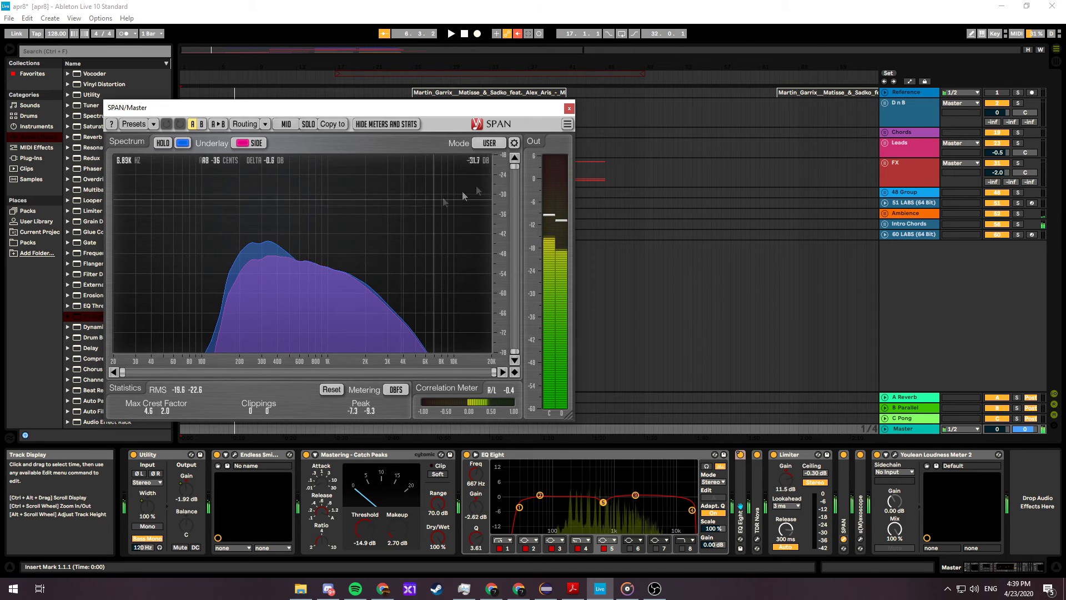
pyautogui.click(568, 108)
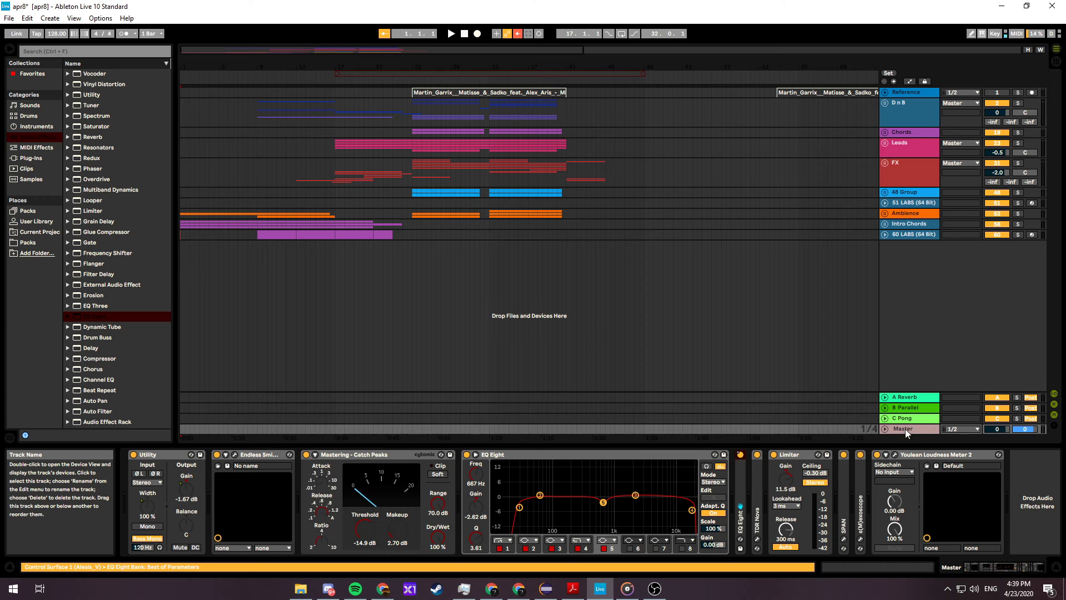
# - Play the song from the start with SPAN and Youlean Loudness Meter 2 arranged side by side to check spectrum and loudness
pyautogui.press('space')
pyautogui.click(844, 539)
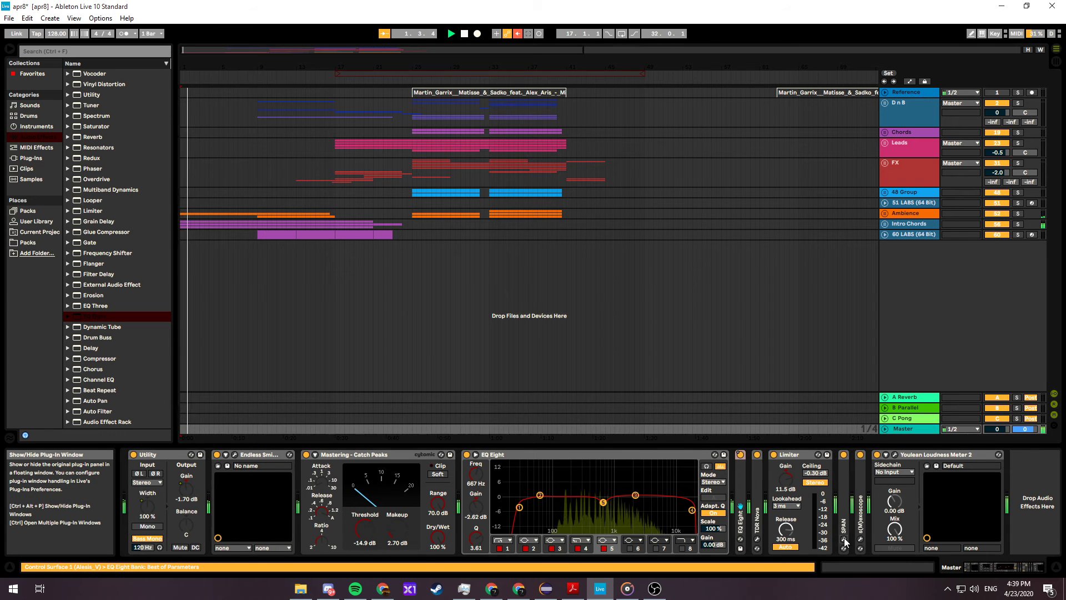
pyautogui.click(894, 455)
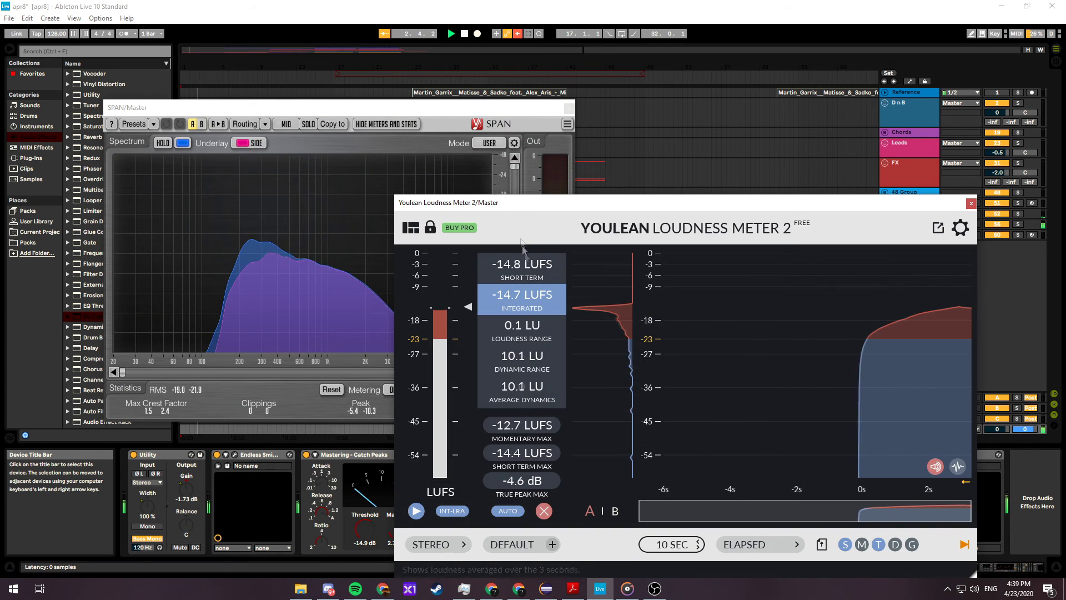
pyautogui.moveTo(536, 203); pyautogui.dragTo(635, 185)
pyautogui.moveTo(361, 111); pyautogui.dragTo(265, 105)
pyautogui.moveTo(591, 182); pyautogui.dragTo(571, 112)
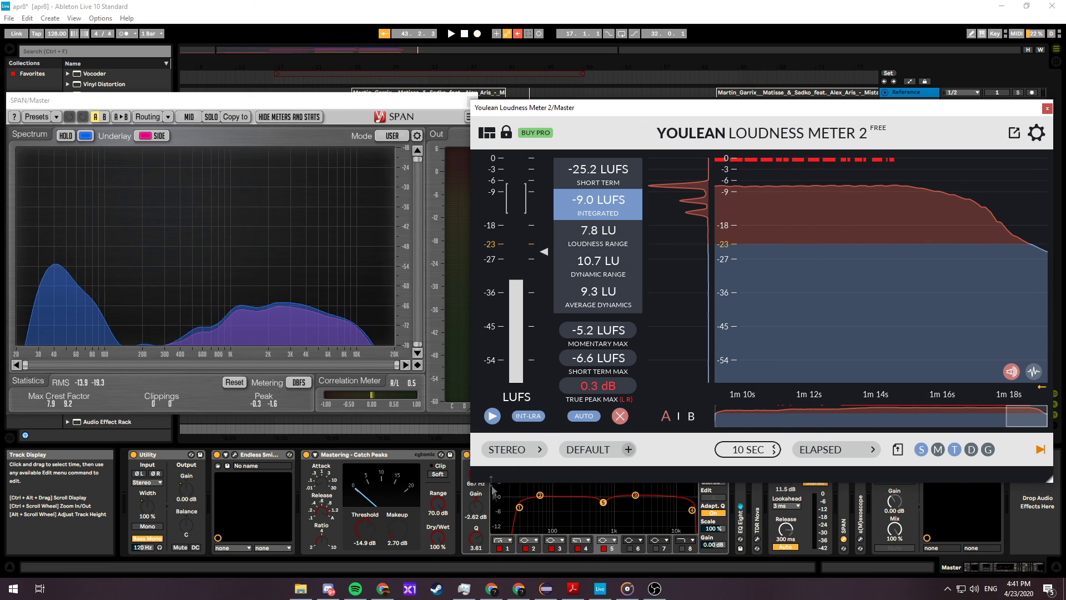
pyautogui.click(654, 589)
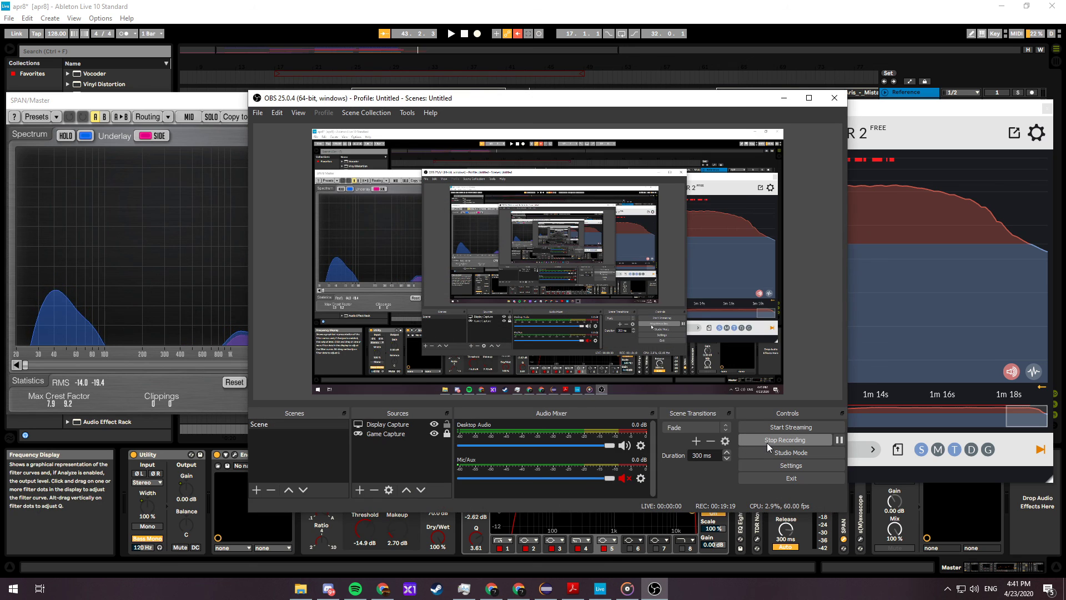